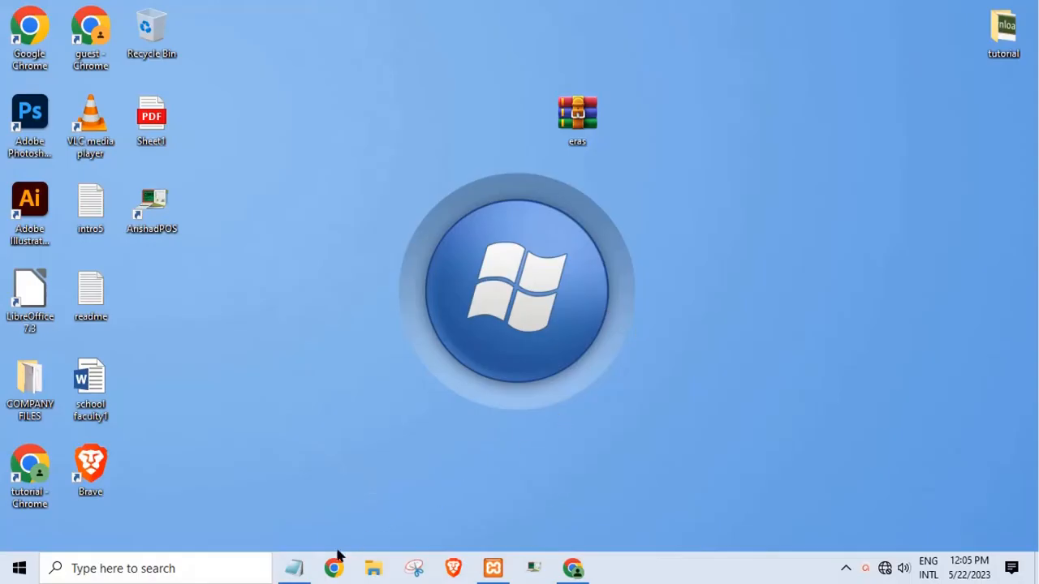
# - Review the system title in the Notepad note, then hide the note
pyautogui.click(294, 569)
pyautogui.moveTo(180, 342); pyautogui.dragTo(706, 345)
pyautogui.click(706, 345)
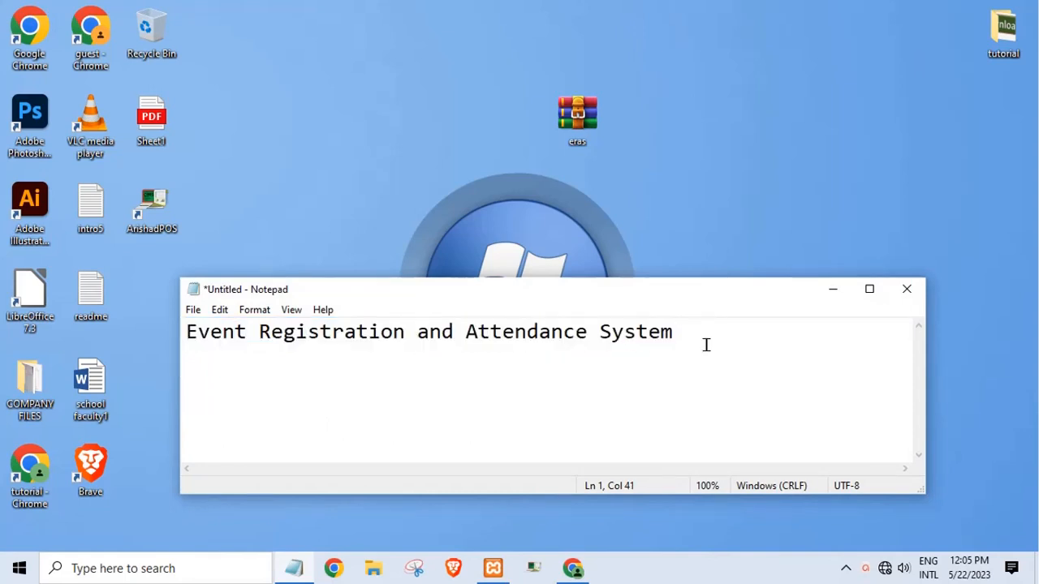
pyautogui.click(837, 292)
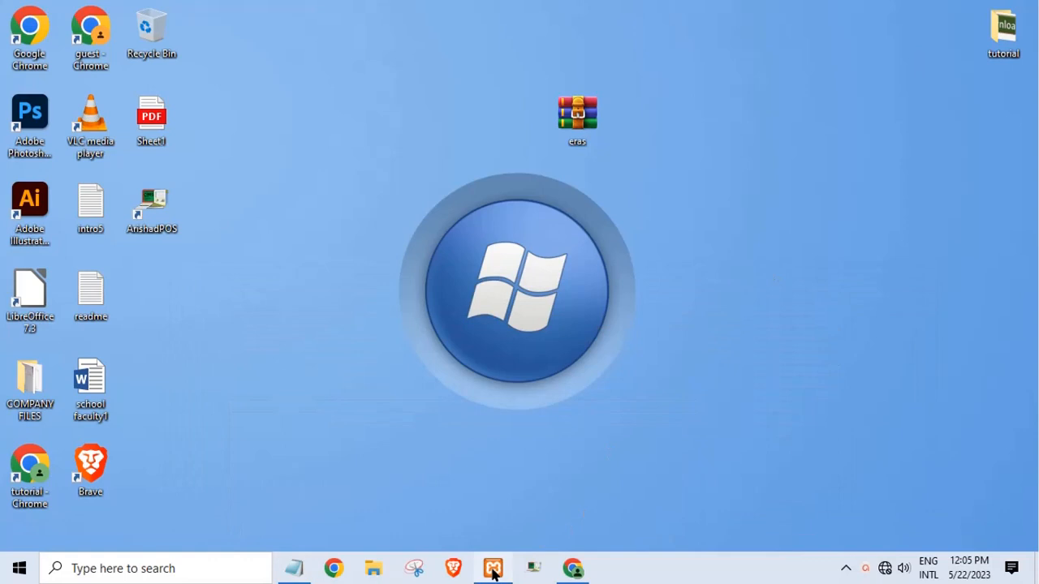
# - Start Apache and MySQL in XAMPP, refresh the desktop, and minimise the panel
pyautogui.click(493, 568)
pyautogui.click(281, 94)
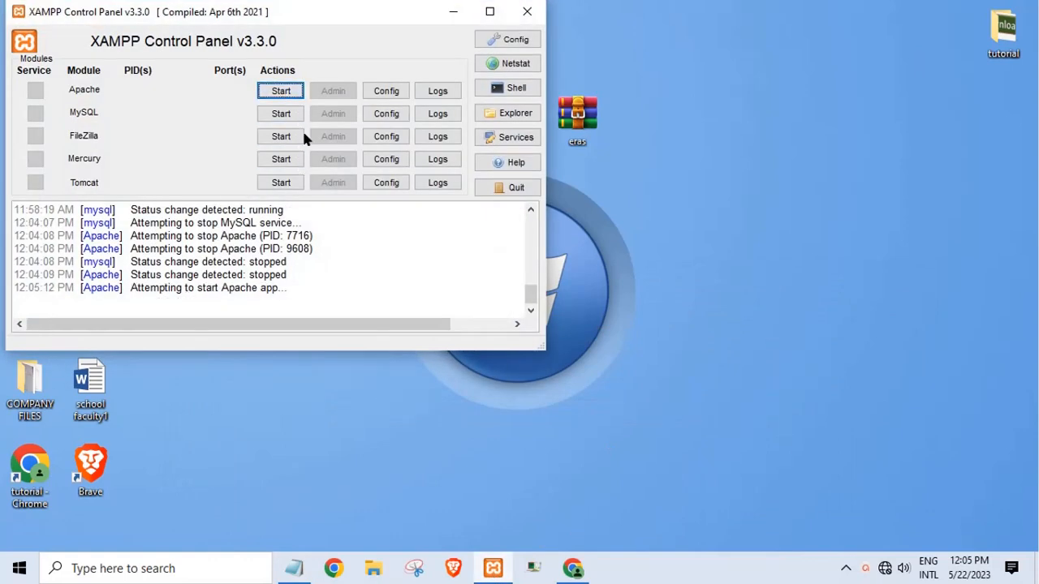
pyautogui.click(283, 116)
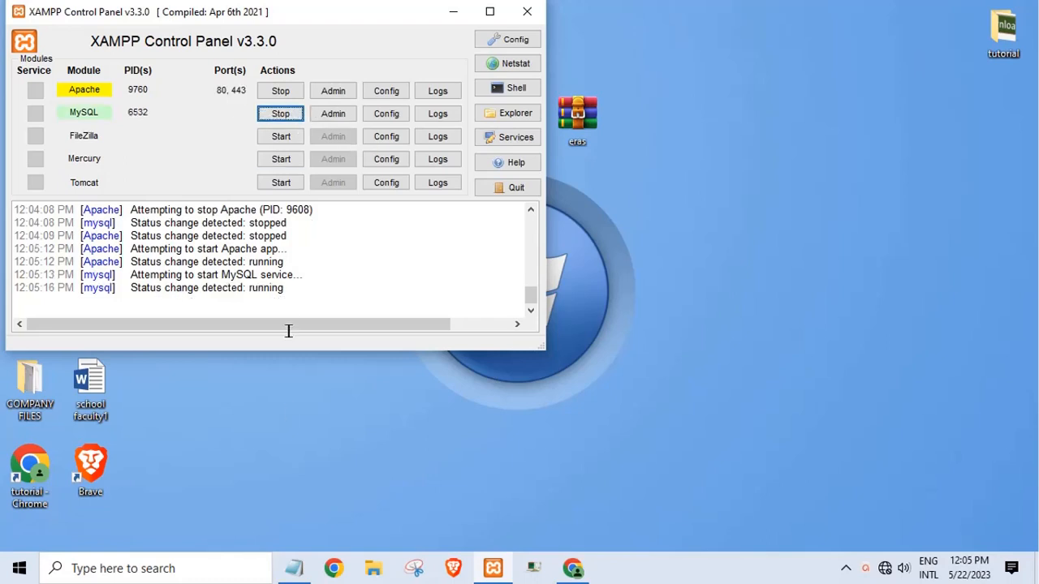
pyautogui.rightClick(296, 423)
pyautogui.click(341, 289)
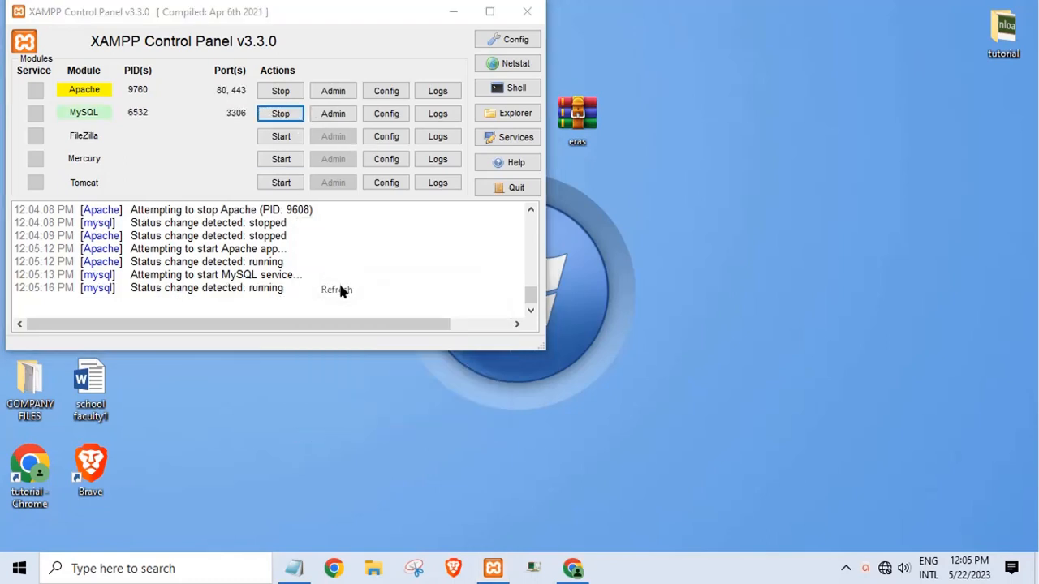
pyautogui.click(454, 14)
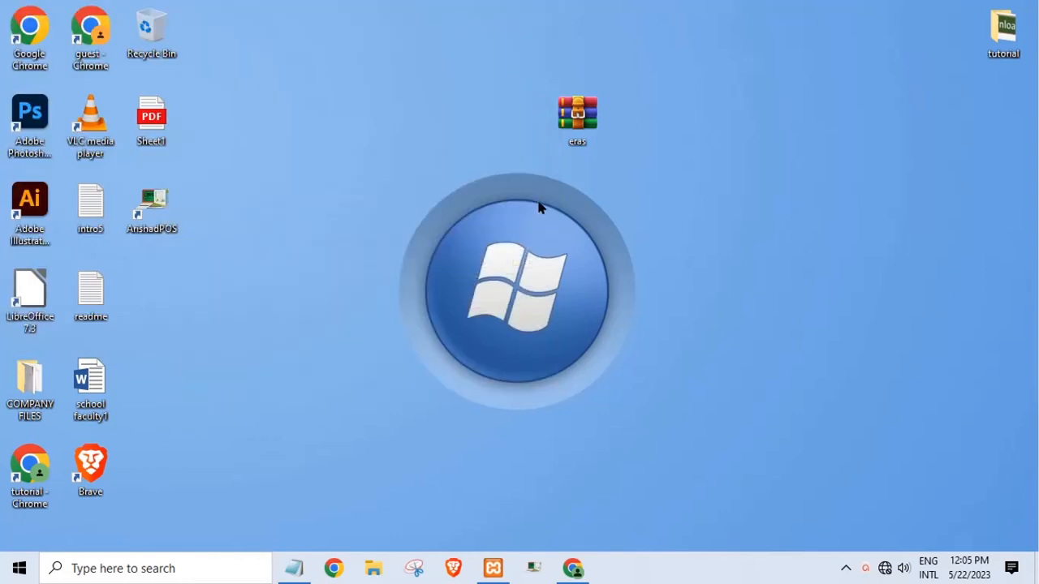
# - Extract eras.zip onto the desktop and place the eras folder beside the archive
pyautogui.rightClick(573, 141)
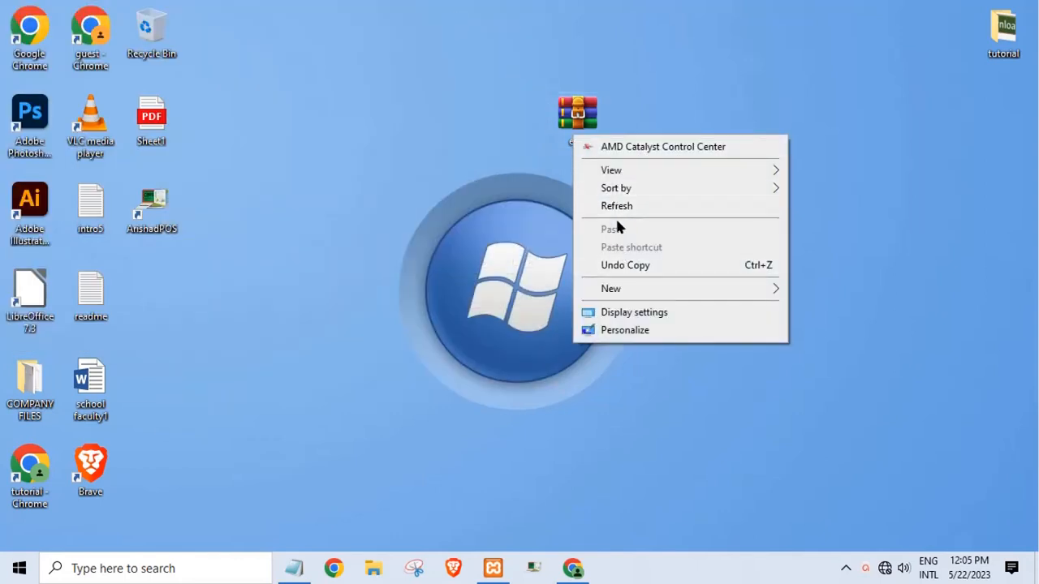
pyautogui.click(586, 130)
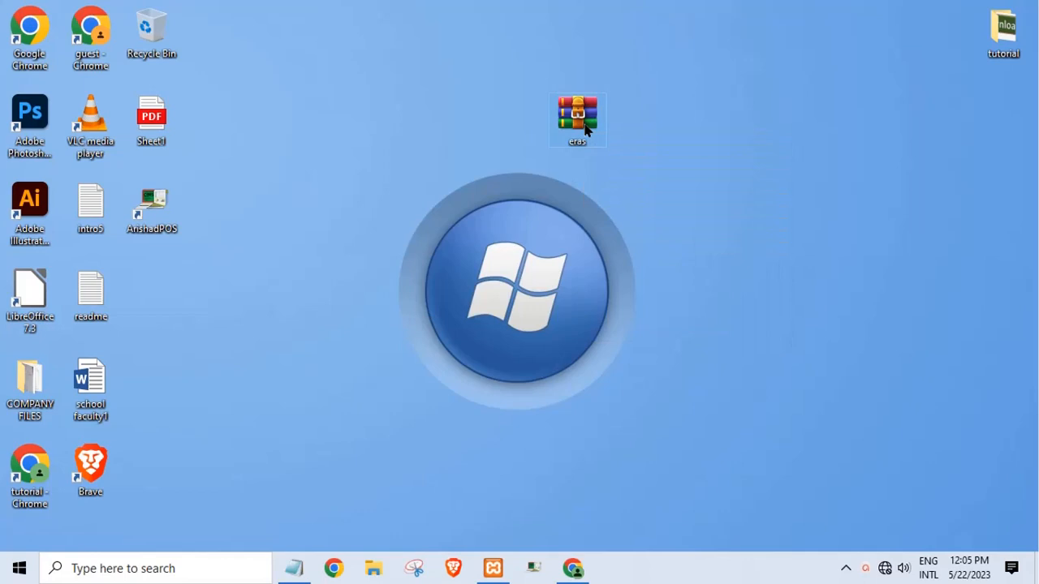
pyautogui.rightClick(586, 130)
pyautogui.click(635, 209)
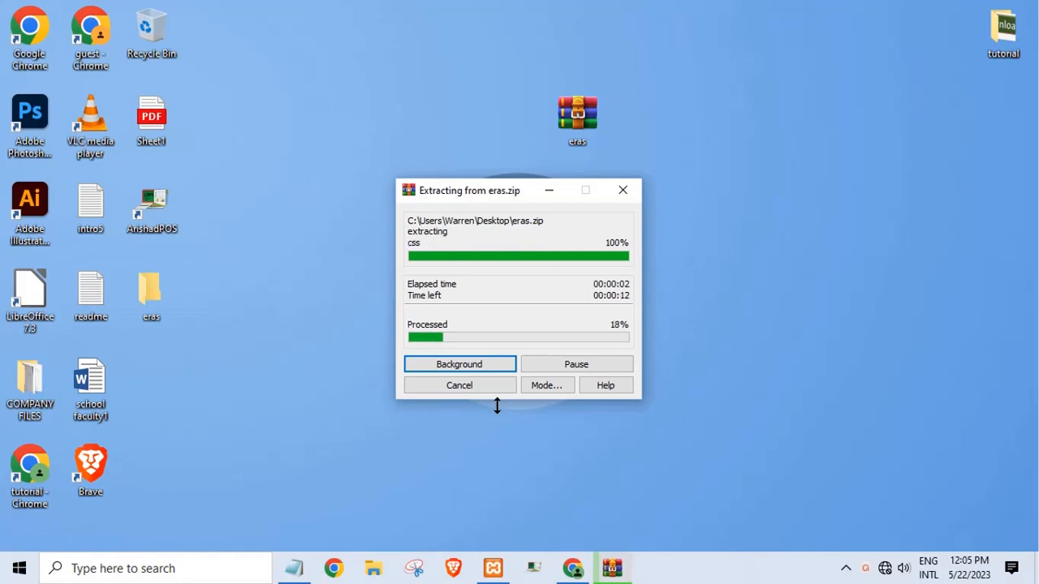
pyautogui.moveTo(151, 294); pyautogui.dragTo(475, 123)
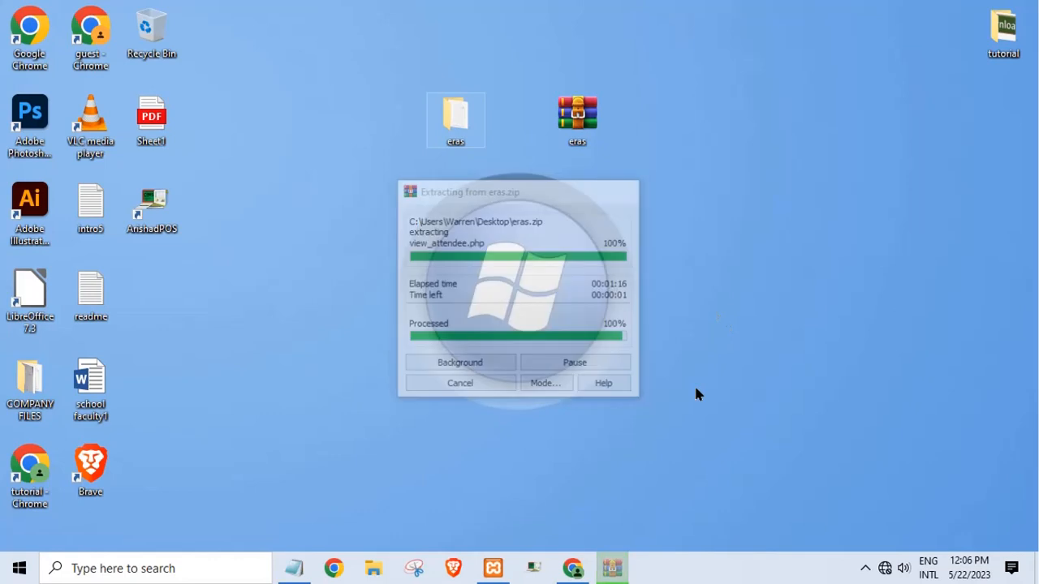
# - Replace the Notepad note's title with a reminder to type localhost/php in the browser
pyautogui.click(574, 575)
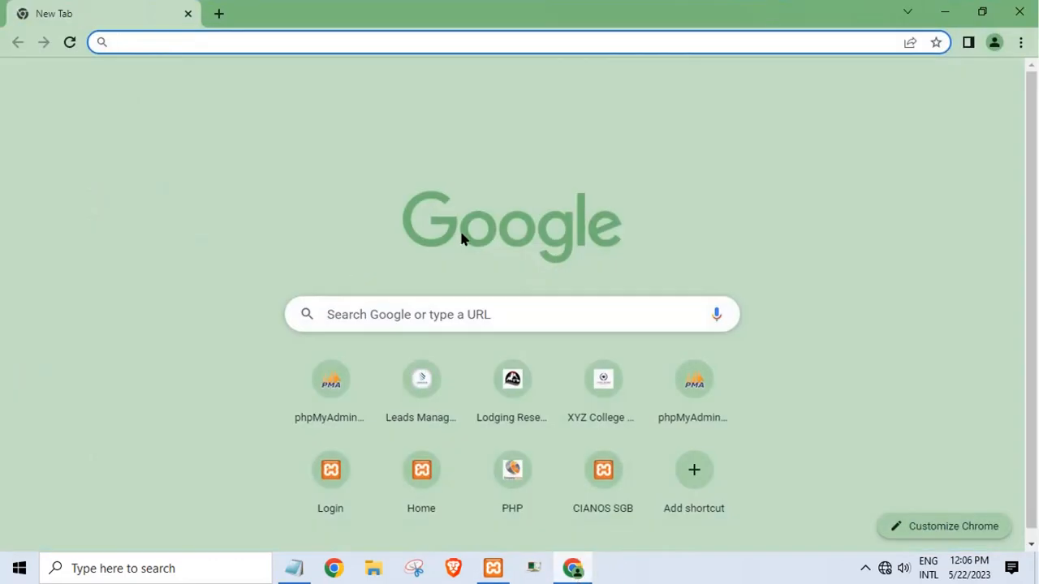
pyautogui.click(294, 569)
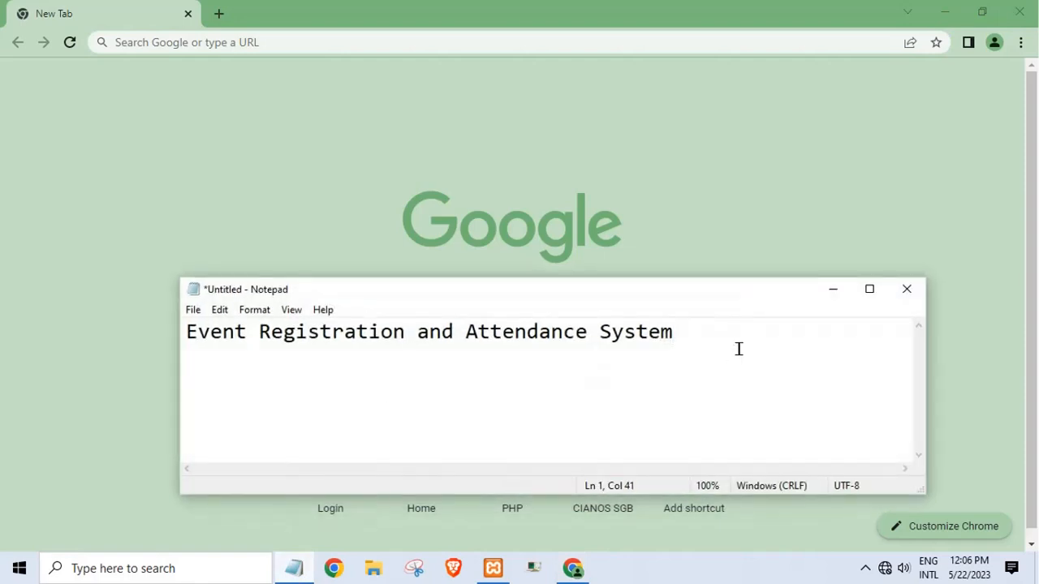
pyautogui.moveTo(738, 349); pyautogui.dragTo(332, 340)
pyautogui.press('BackSpace')
pyautogui.press('BackSpace')
pyautogui.press('BackSpace')
pyautogui.press('BackSpace')
pyautogui.press('BackSpace')
pyautogui.press('BackSpace')
pyautogui.press('BackSpace')
pyautogui.press('BackSpace')
pyautogui.press('BackSpace')
pyautogui.press('BackSpace')
pyautogui.press('BackSpace')
pyautogui.press('BackSpace')
pyautogui.press('BackSpace')
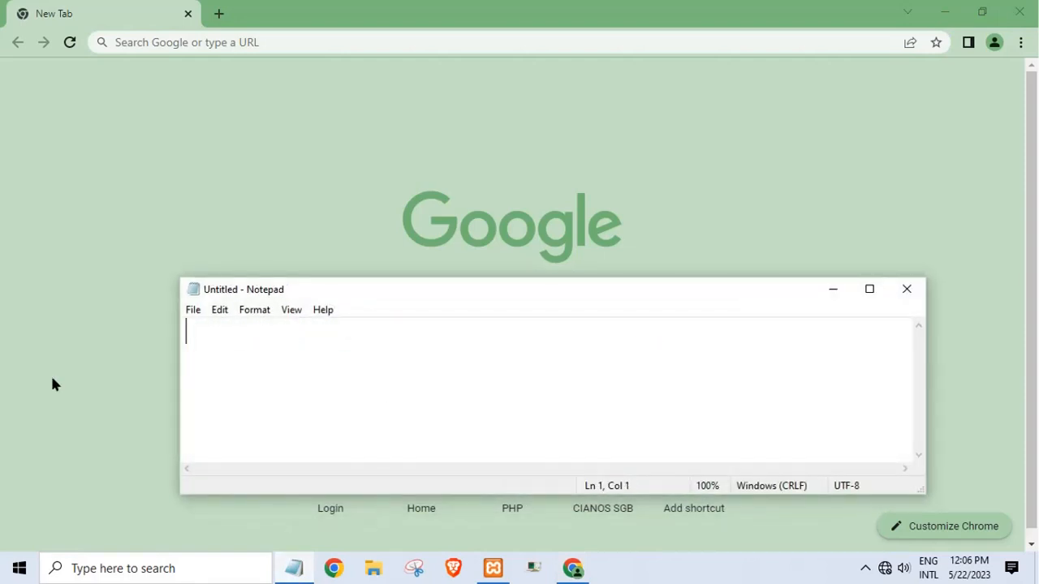
pyautogui.write('type localhost')
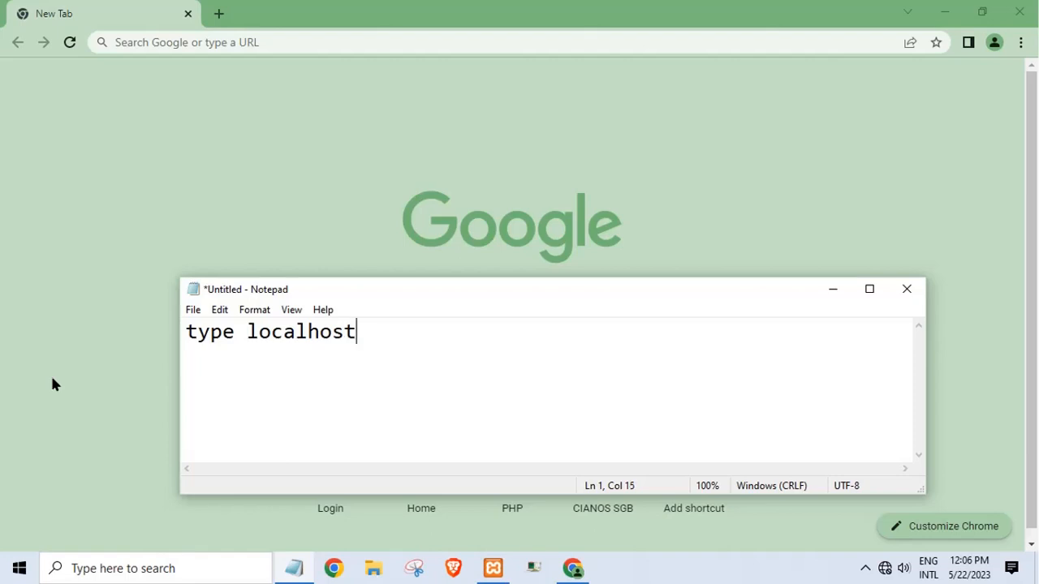
pyautogui.write('/phpmyadmin n')
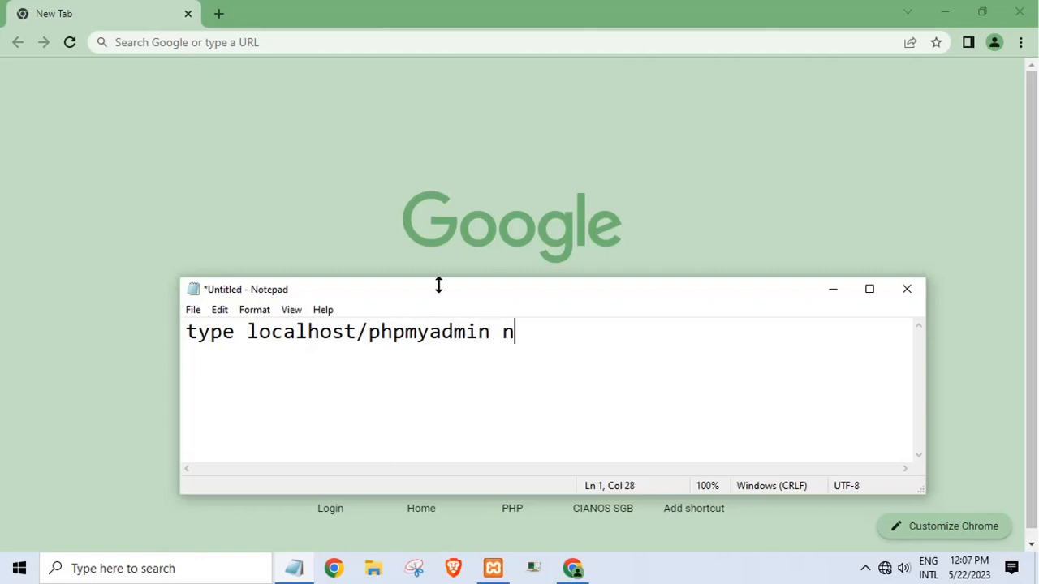
pyautogui.press('BackSpace')
pyautogui.write('anm')
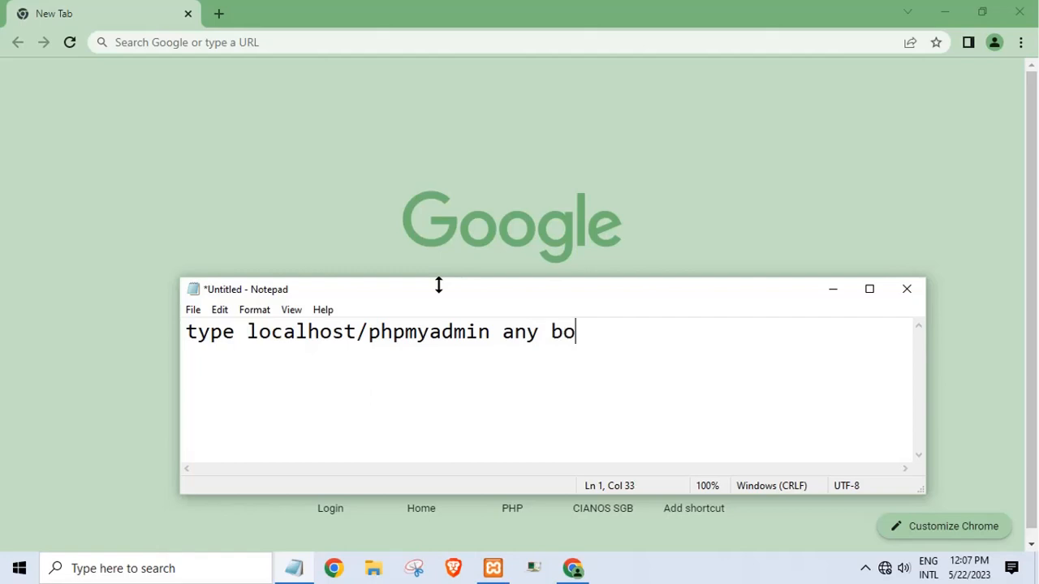
pyautogui.press('BackSpace')
pyautogui.write('rowser')
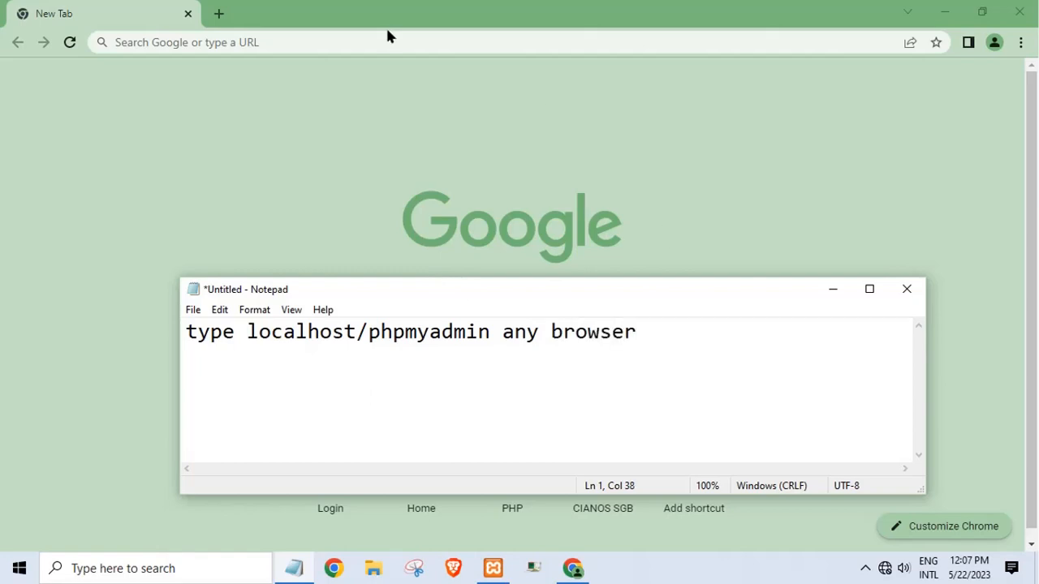
# - Load localhost/phpmyadmin from Chrome's address bar
pyautogui.click(270, 41)
pyautogui.write('l')
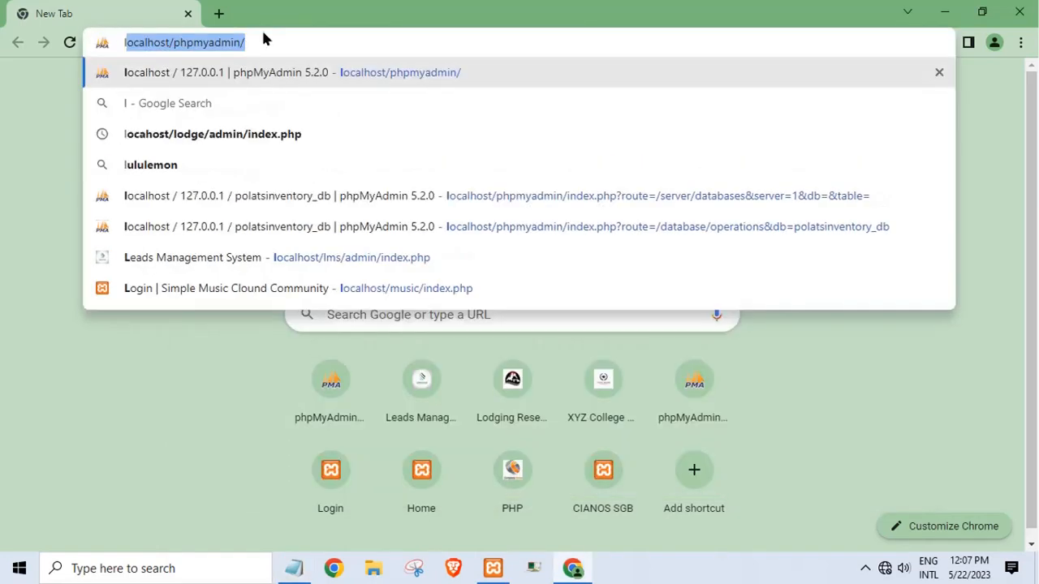
pyautogui.write('ocalh')
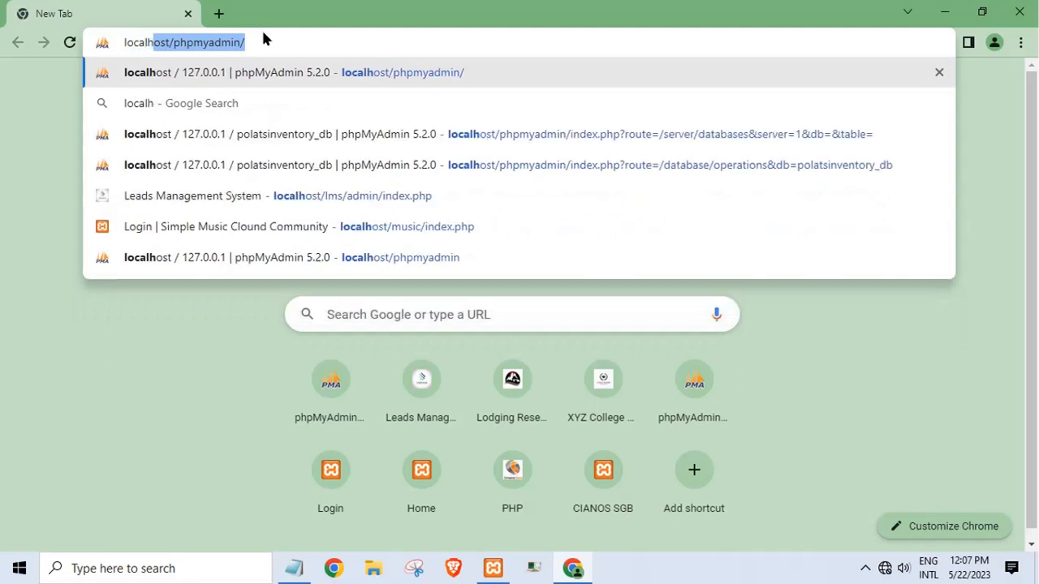
pyautogui.write('ost/ph')
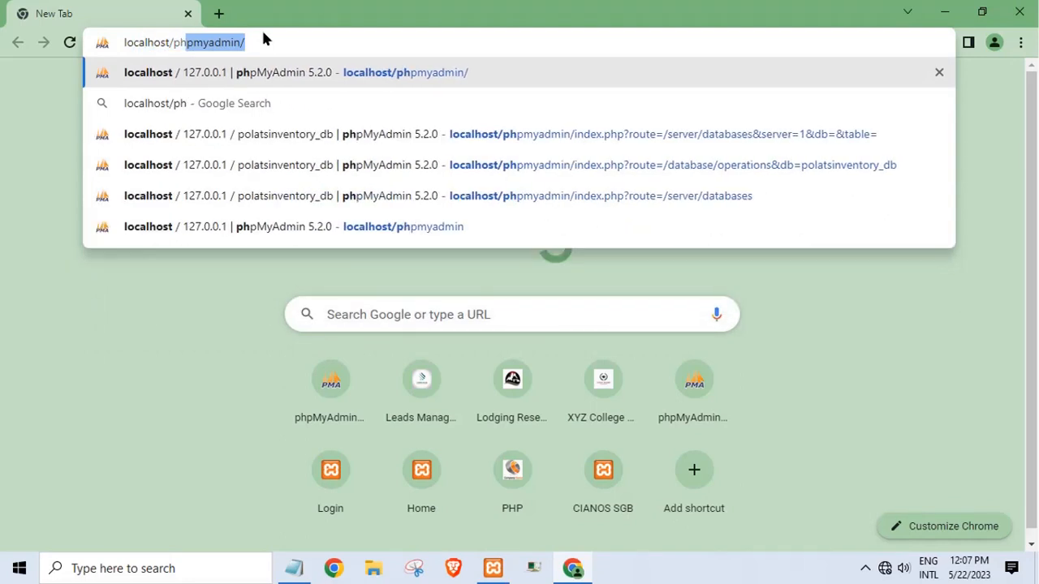
pyautogui.write('pmyadmin')
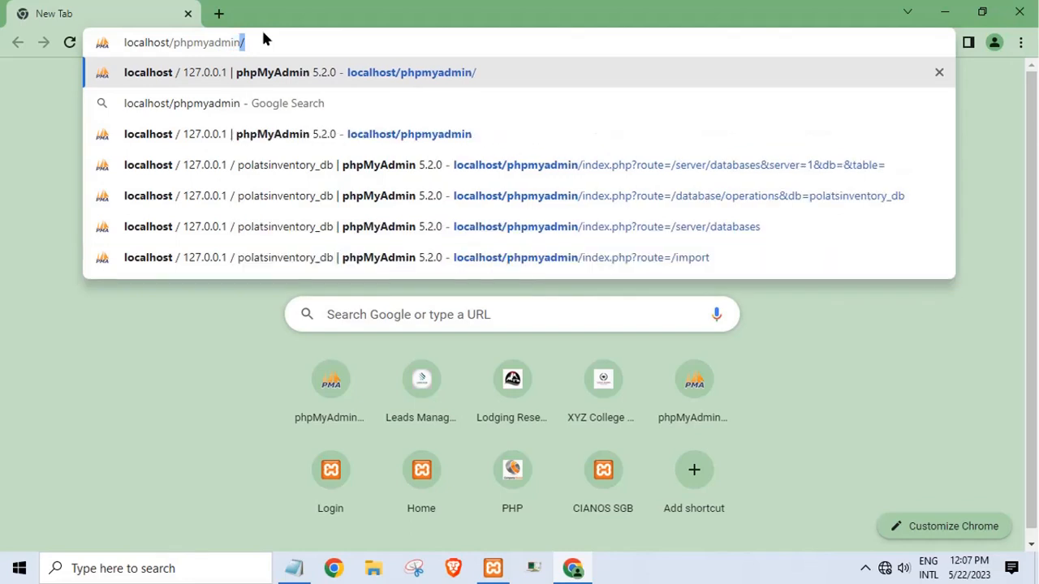
pyautogui.press('Return')
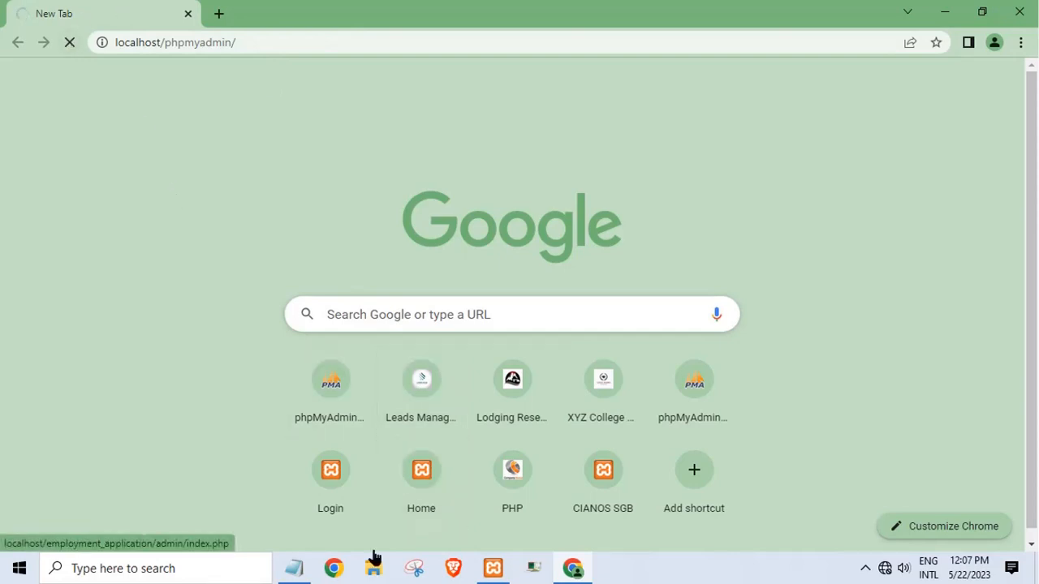
# - Change the Notepad note to read 'create database'
pyautogui.click(301, 574)
pyautogui.moveTo(693, 352); pyautogui.dragTo(225, 343)
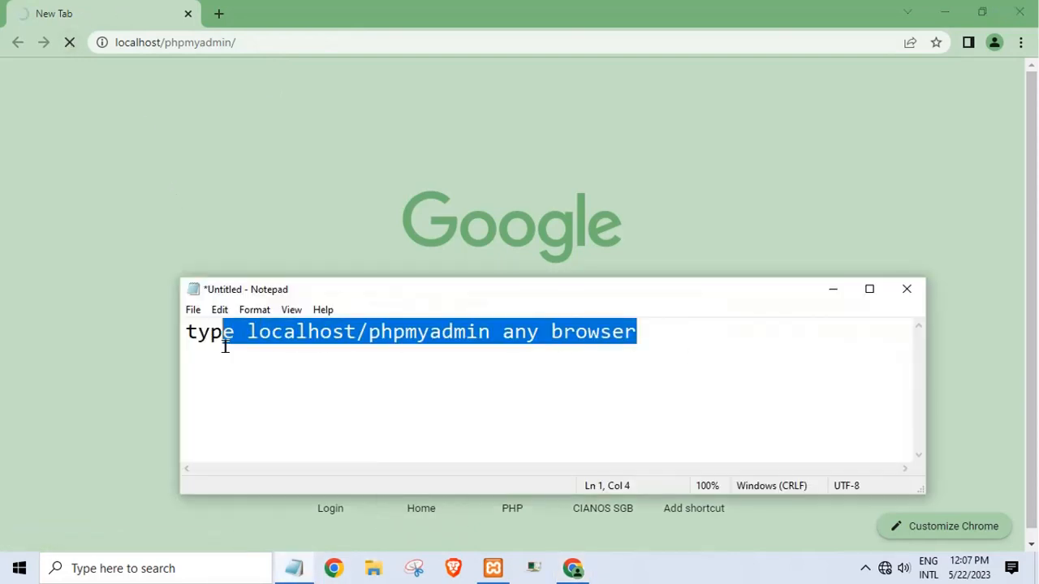
pyautogui.click(221, 343)
pyautogui.moveTo(641, 341); pyautogui.dragTo(160, 381)
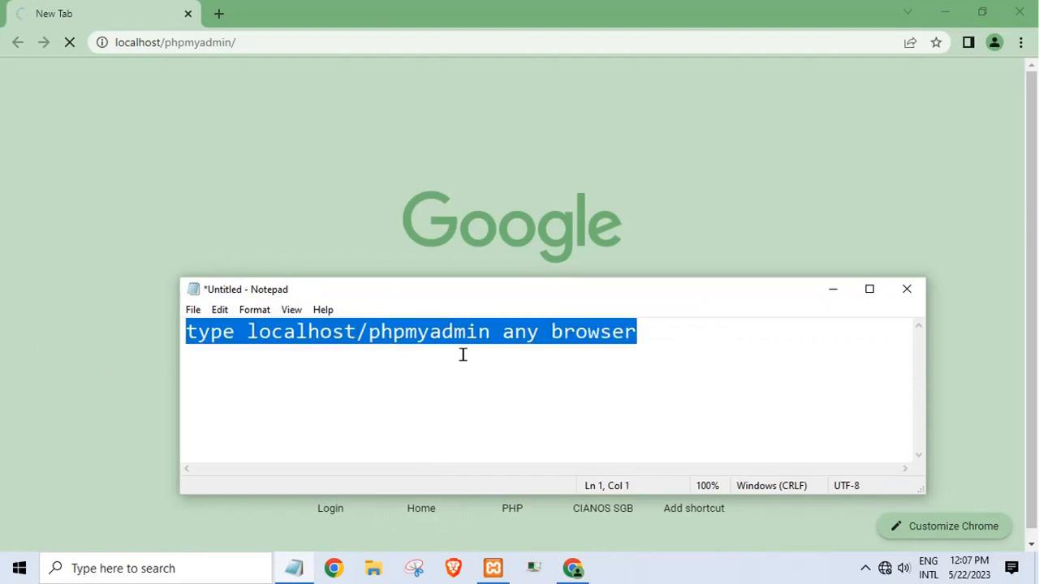
pyautogui.write('c')
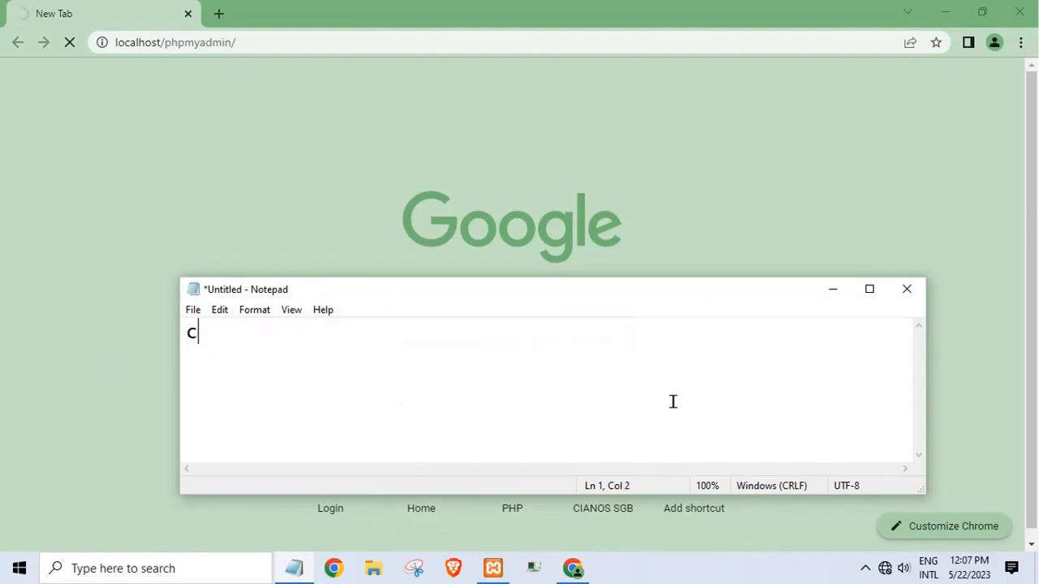
pyautogui.press('BackSpace')
pyautogui.write('create data')
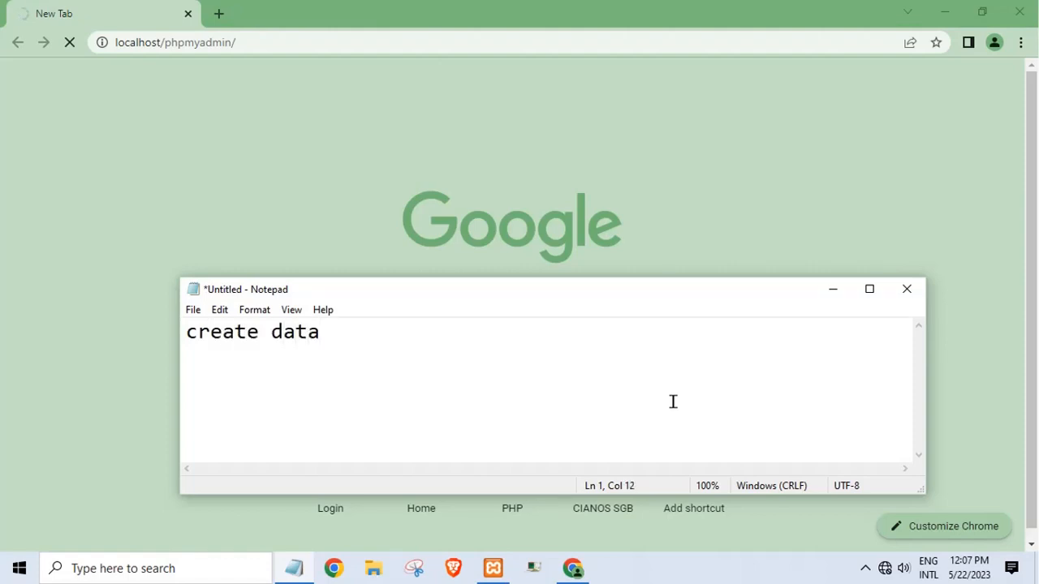
pyautogui.write('base')
# - Minimise Notepad, XAMPP and Chrome to reveal the desktop
pyautogui.click(836, 293)
pyautogui.click(492, 568)
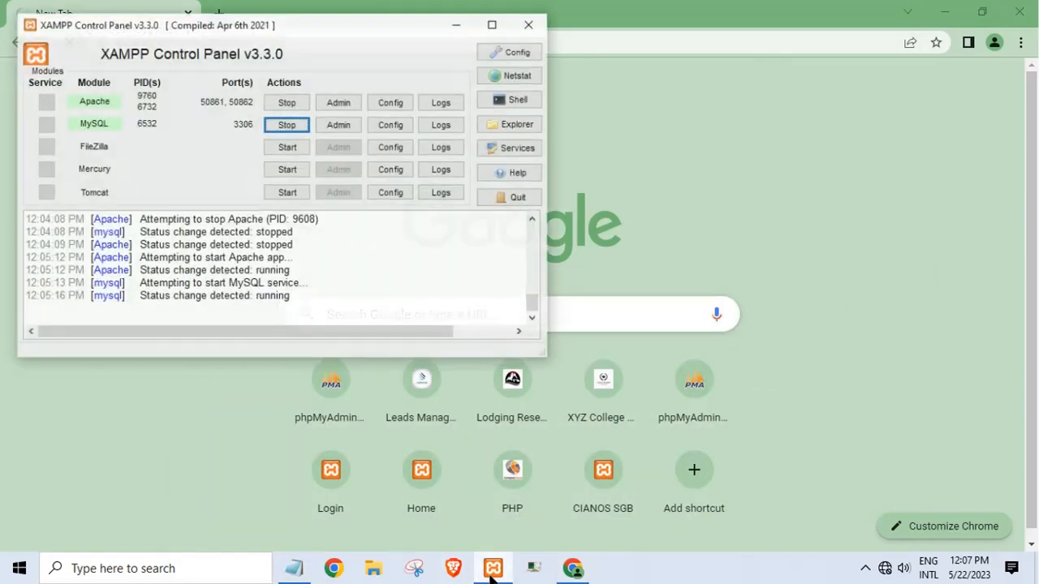
pyautogui.click(453, 11)
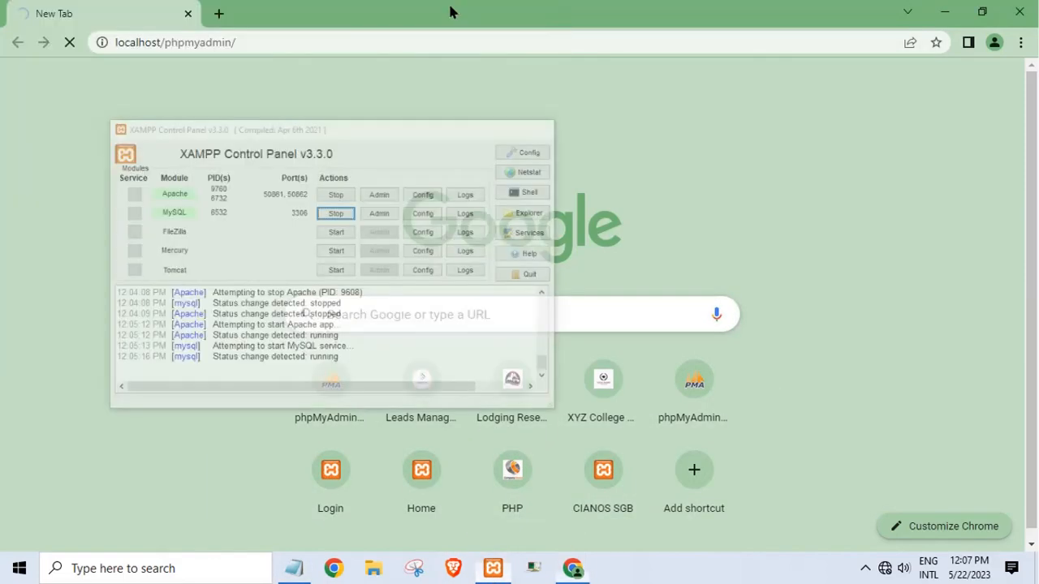
pyautogui.click(937, 13)
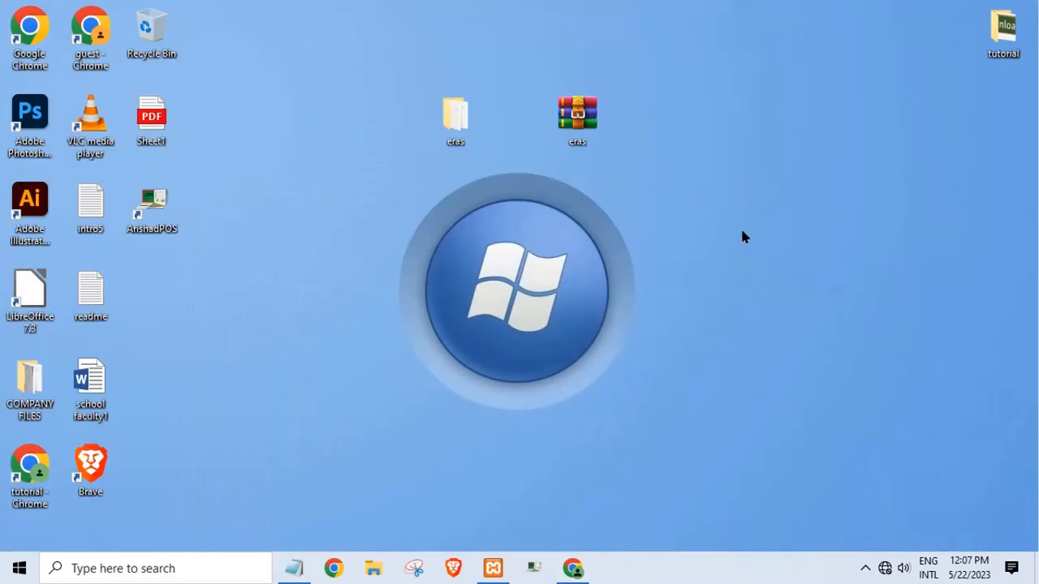
# - Open the eras folder full screen and open its readme in a maximised Notepad
pyautogui.doubleClick(435, 132)
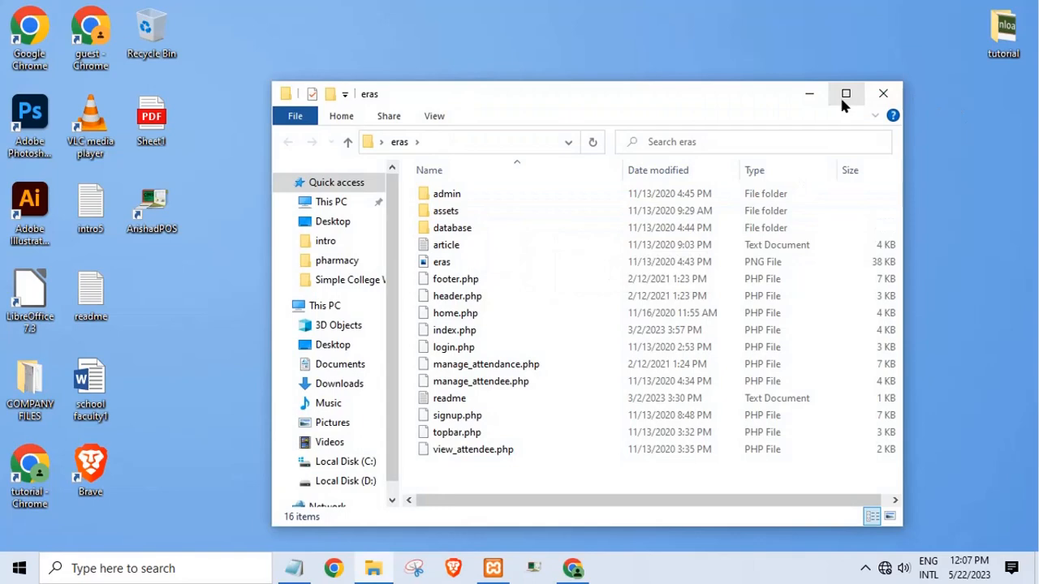
pyautogui.click(845, 94)
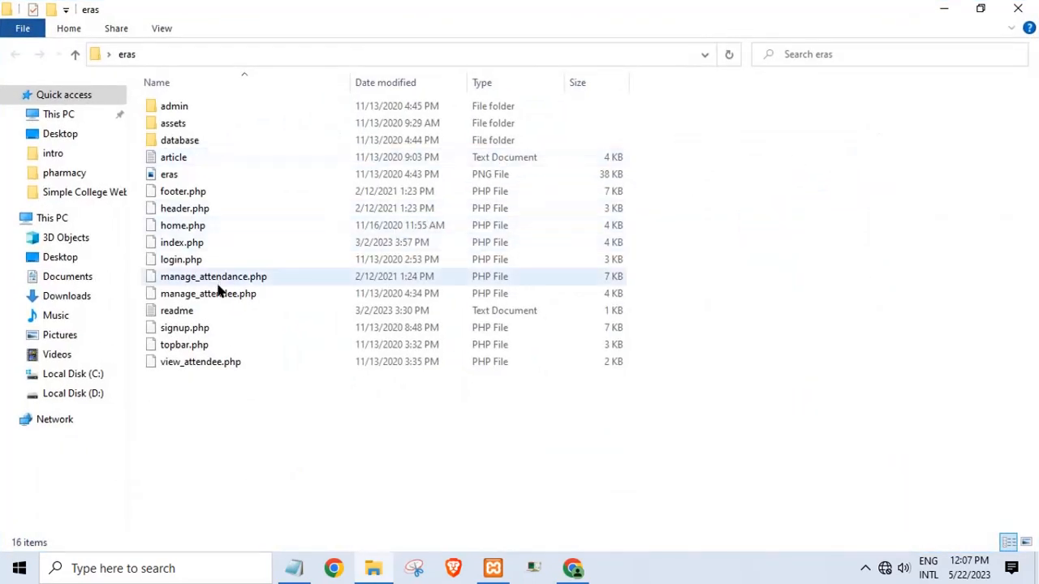
pyautogui.click(185, 313)
pyautogui.doubleClick(187, 315)
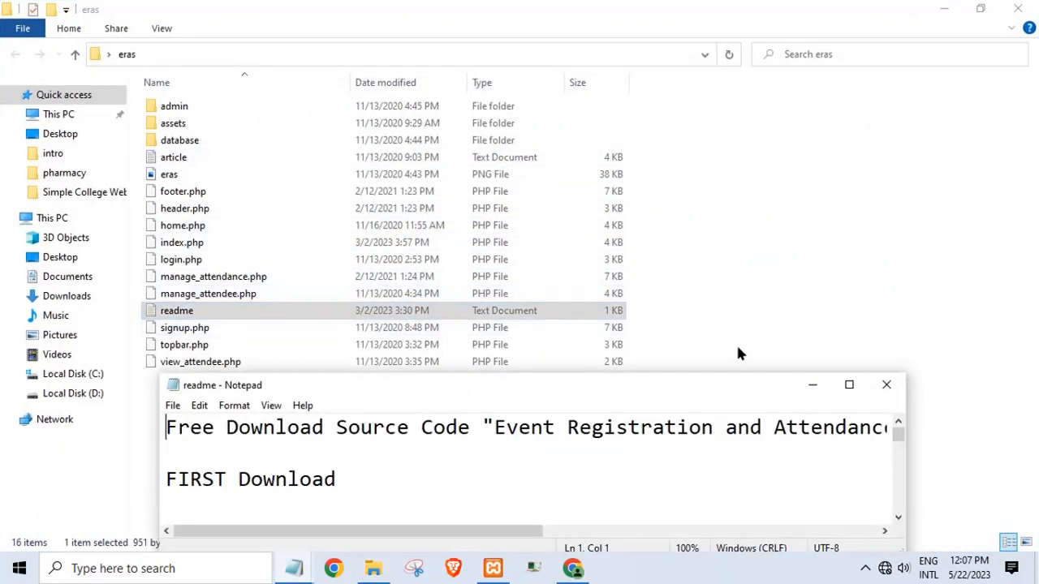
pyautogui.click(849, 385)
# - Read the readme's editor recommendations, extraction steps, xampp location and phpMyAdmin address
pyautogui.moveTo(9, 50); pyautogui.dragTo(235, 62)
pyautogui.click(221, 75)
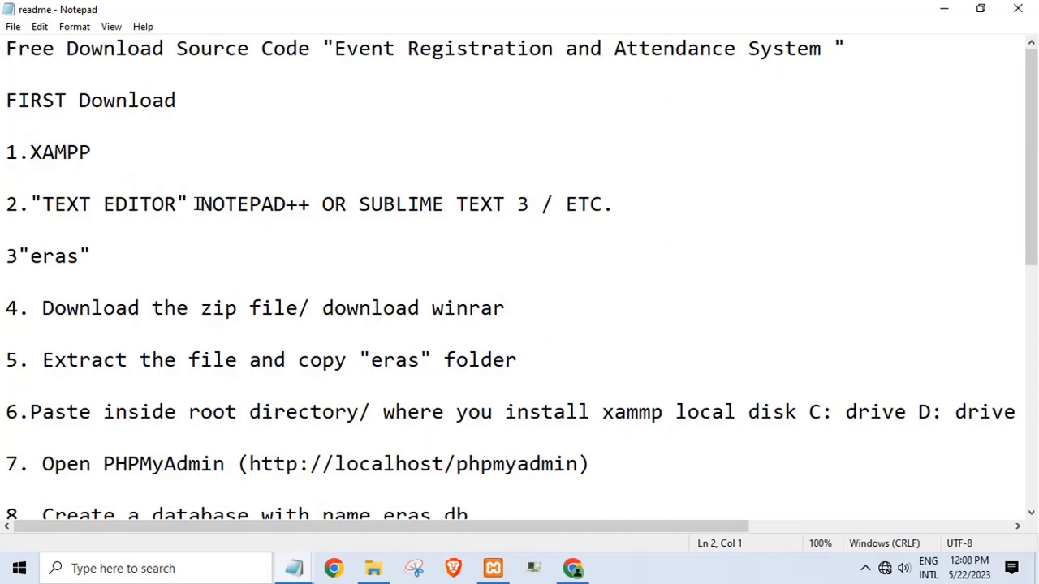
pyautogui.moveTo(195, 204); pyautogui.dragTo(360, 225)
pyautogui.click(232, 293)
pyautogui.moveTo(106, 325); pyautogui.dragTo(202, 336)
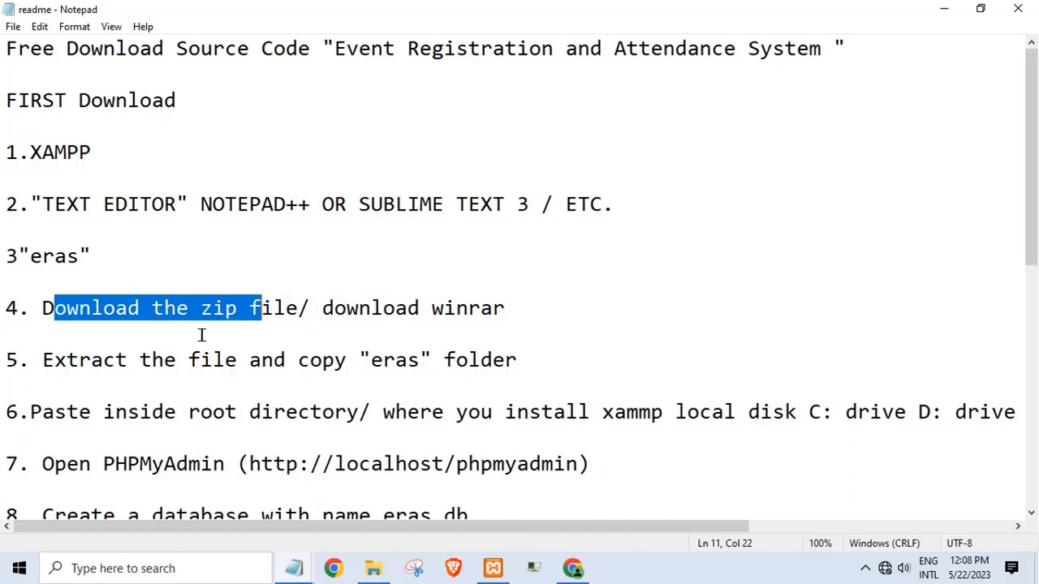
pyautogui.moveTo(91, 363); pyautogui.dragTo(173, 377)
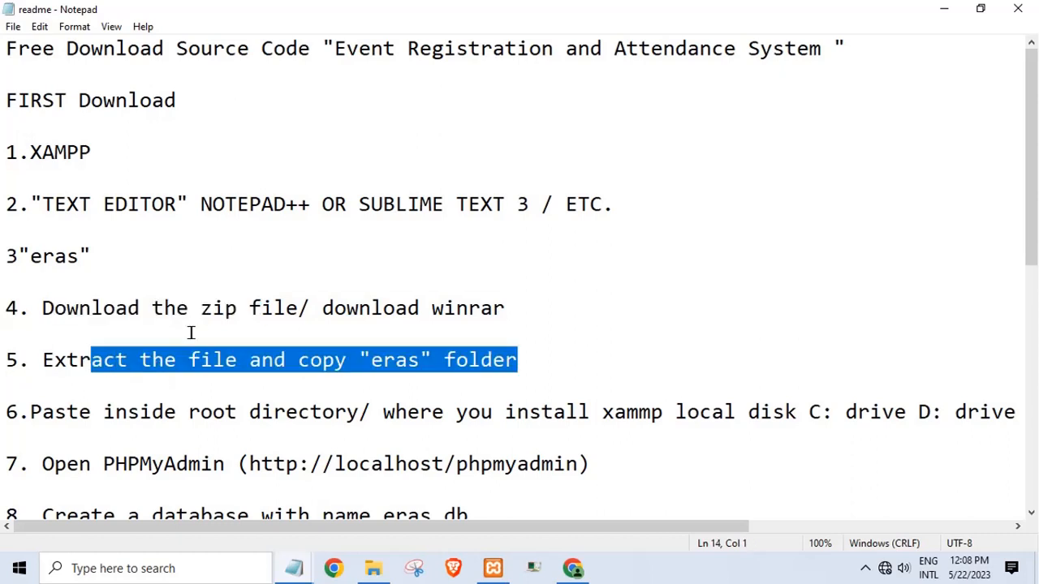
pyautogui.moveTo(126, 406); pyautogui.dragTo(174, 410)
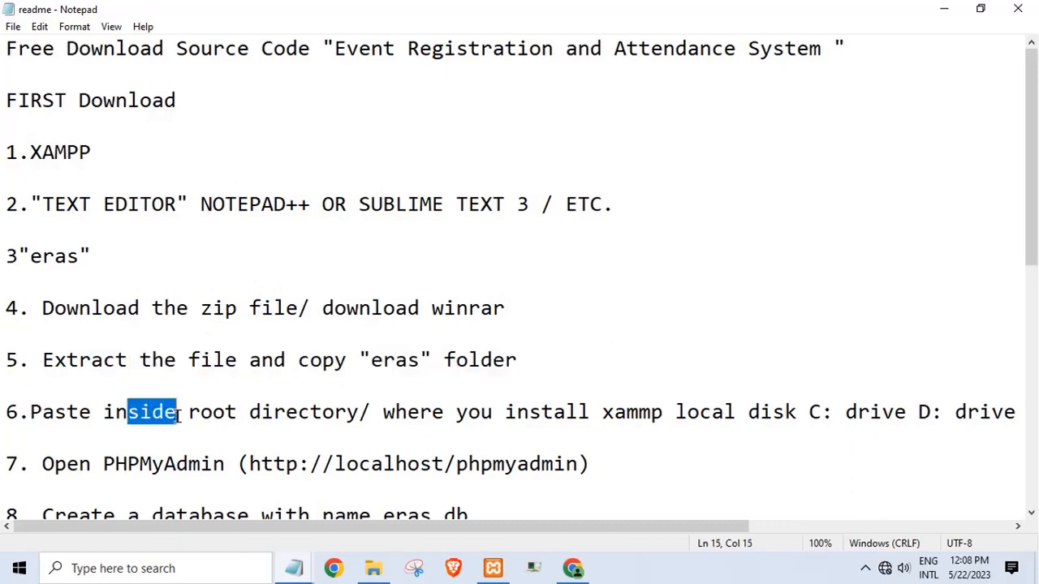
pyautogui.click(209, 414)
pyautogui.click(395, 411)
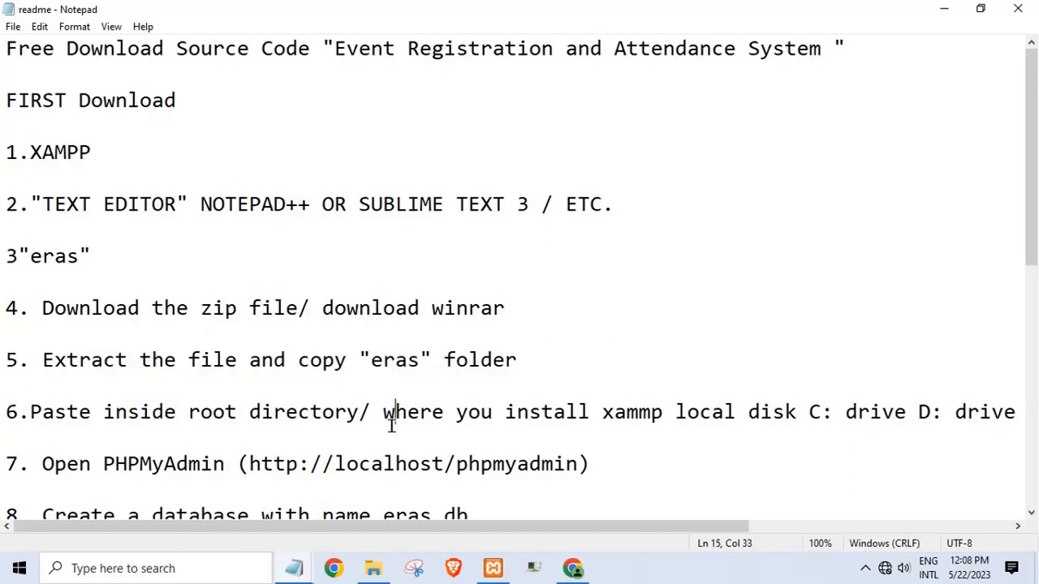
pyautogui.click(359, 464)
pyautogui.doubleClick(359, 463)
# - Read the readme's admin login username and password, then close the readme
pyautogui.scroll(-3, 357, 455)
pyautogui.moveTo(147, 412); pyautogui.dragTo(239, 412)
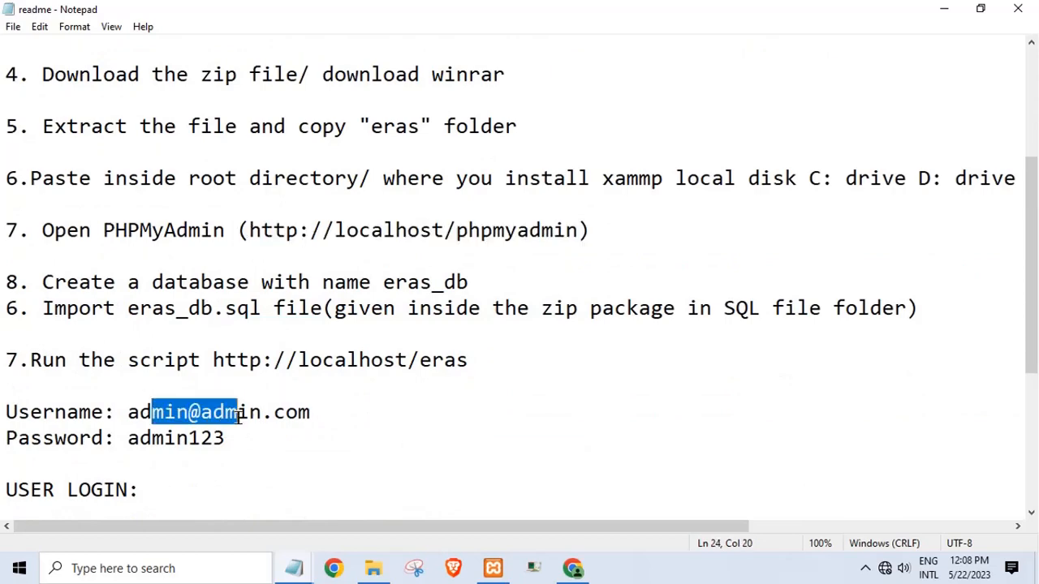
pyautogui.click(241, 438)
pyautogui.moveTo(115, 438); pyautogui.dragTo(257, 430)
pyautogui.click(257, 430)
pyautogui.scroll(-3, 256, 430)
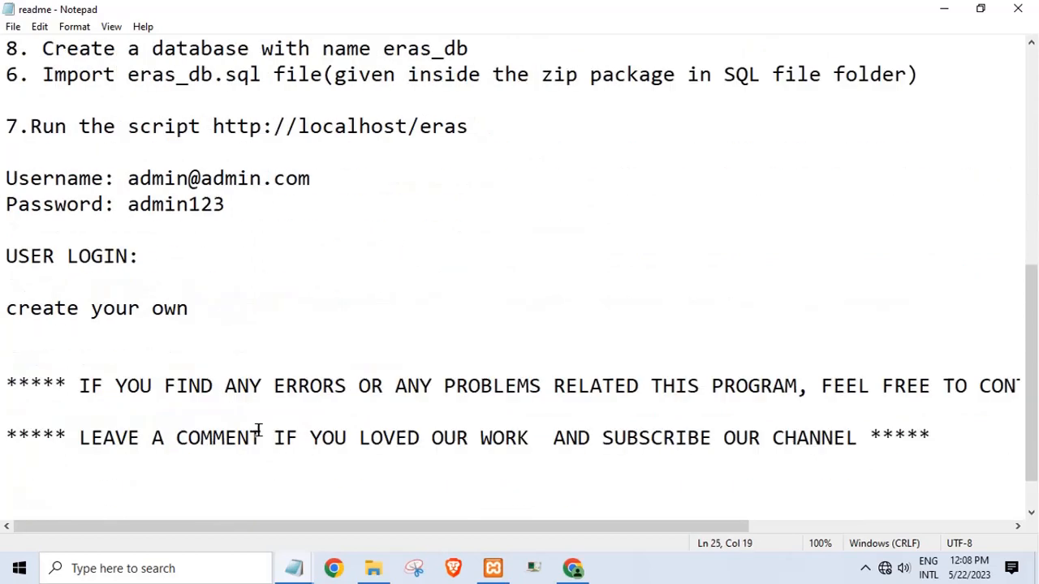
pyautogui.scroll(-1, 256, 431)
pyautogui.scroll(5, 258, 430)
pyautogui.scroll(3, 262, 433)
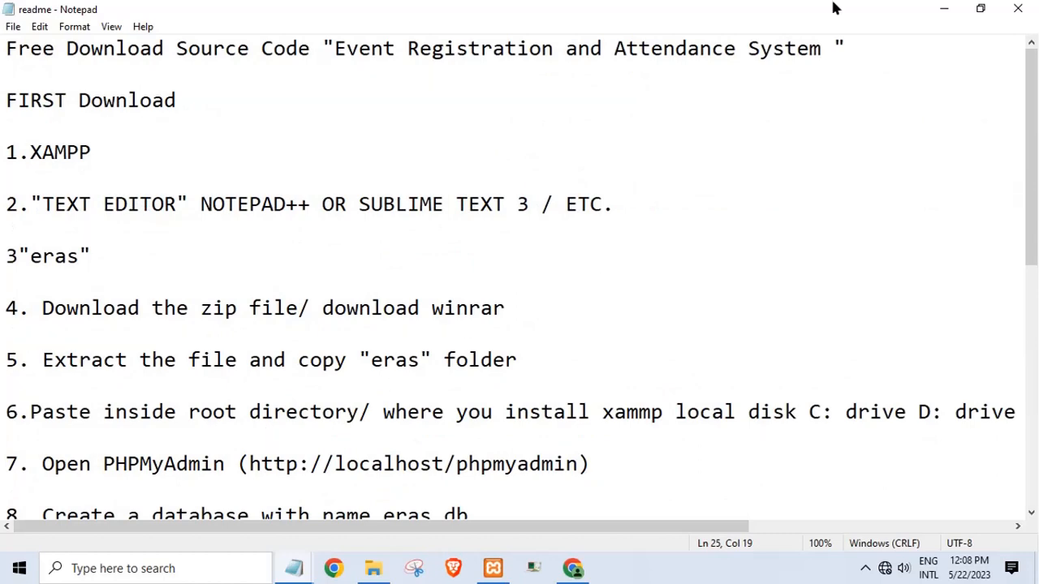
pyautogui.click(1015, 10)
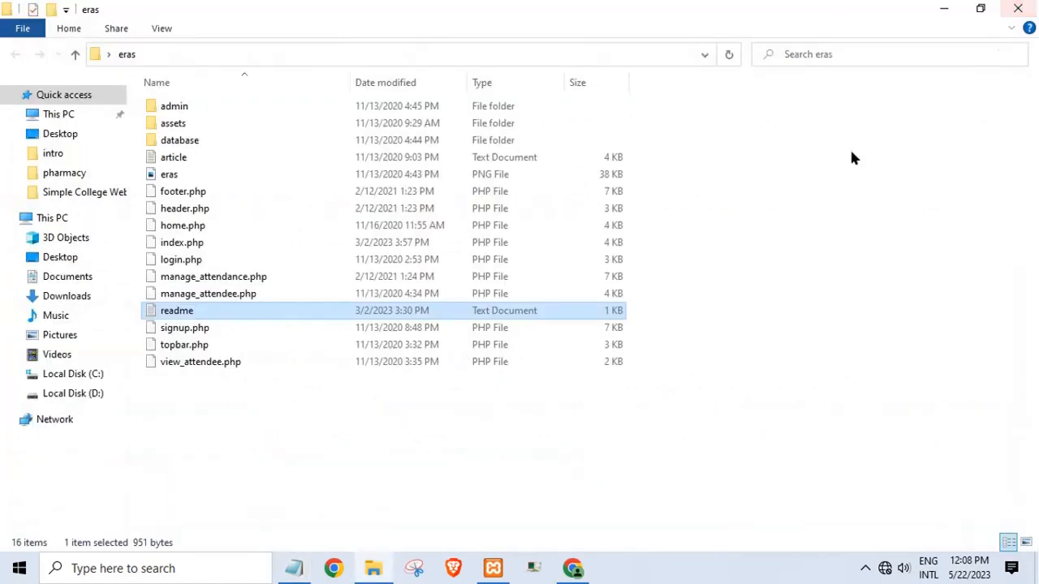
# - Open phpMyAdmin's New database page after checking the 'create database' note
pyautogui.click(572, 568)
pyautogui.click(55, 169)
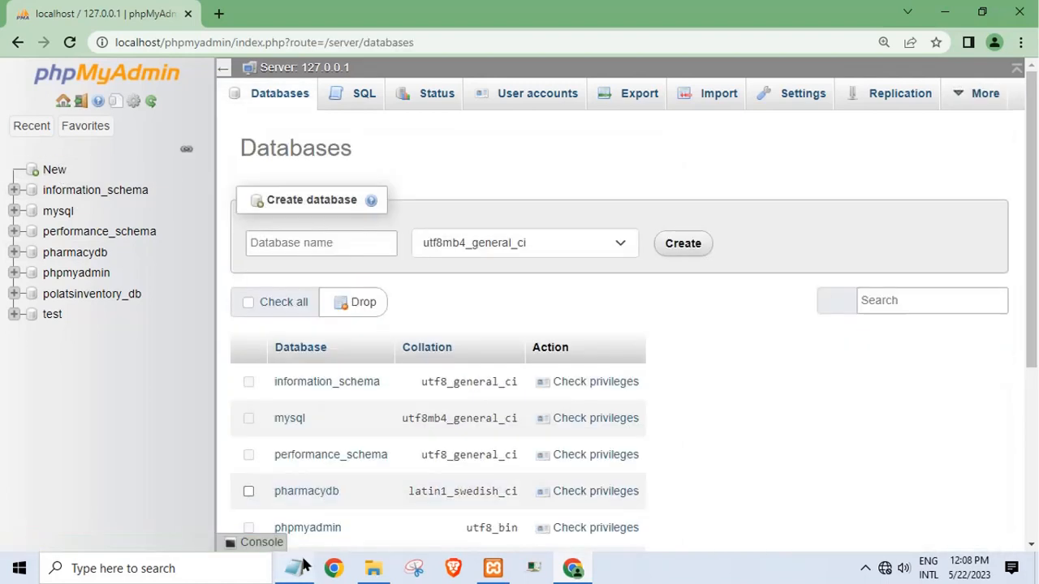
pyautogui.click(293, 569)
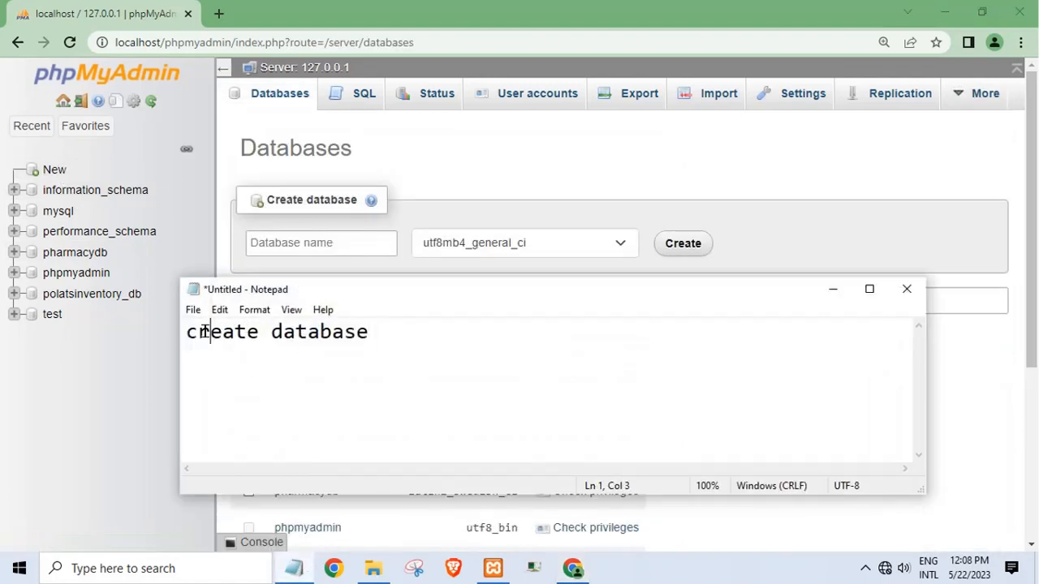
pyautogui.doubleClick(231, 331)
pyautogui.click(464, 366)
pyautogui.click(845, 293)
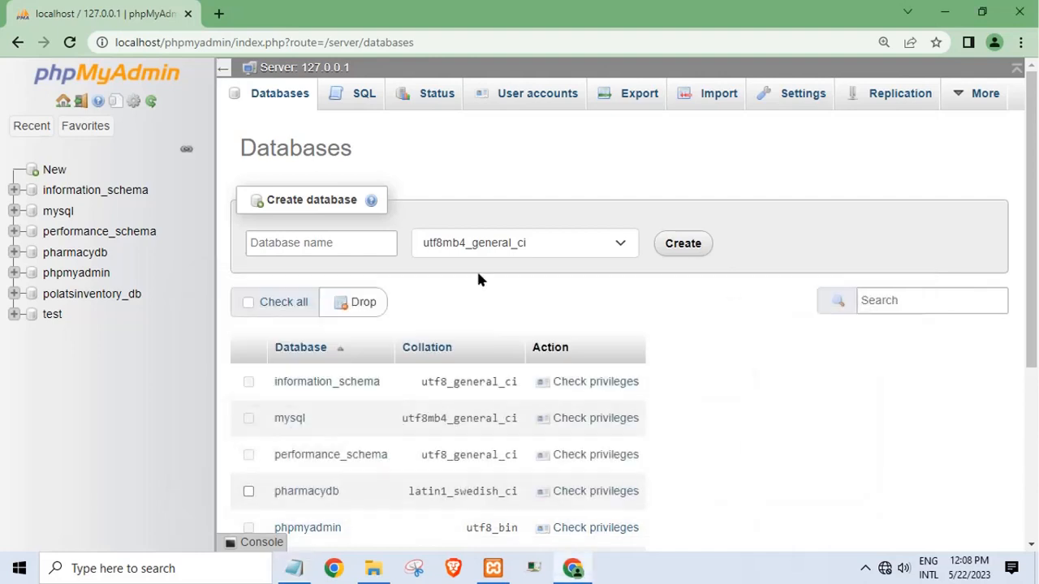
pyautogui.click(53, 171)
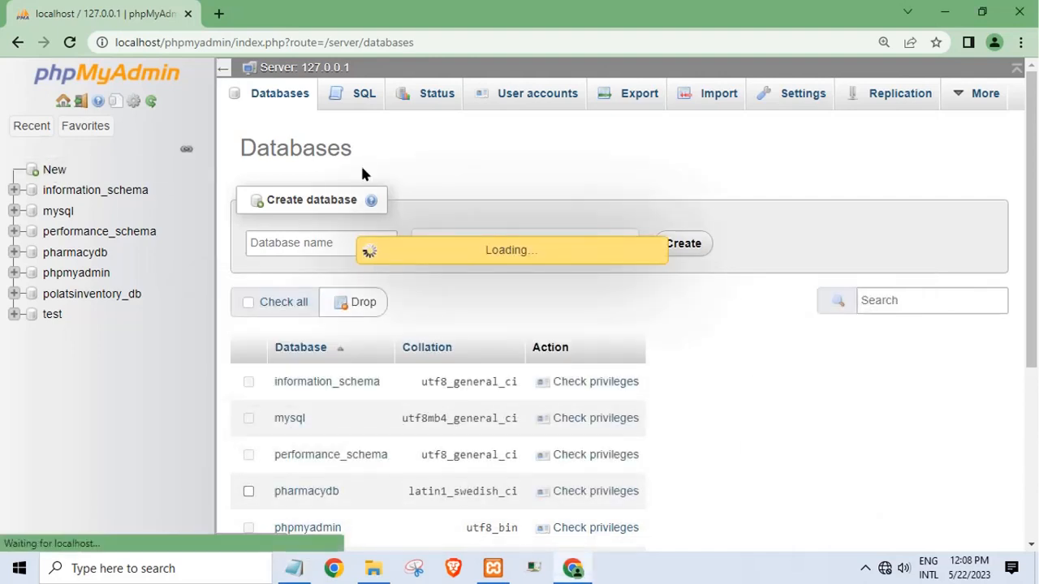
# - Minimise Chrome and open the eras database folder
pyautogui.click(960, 10)
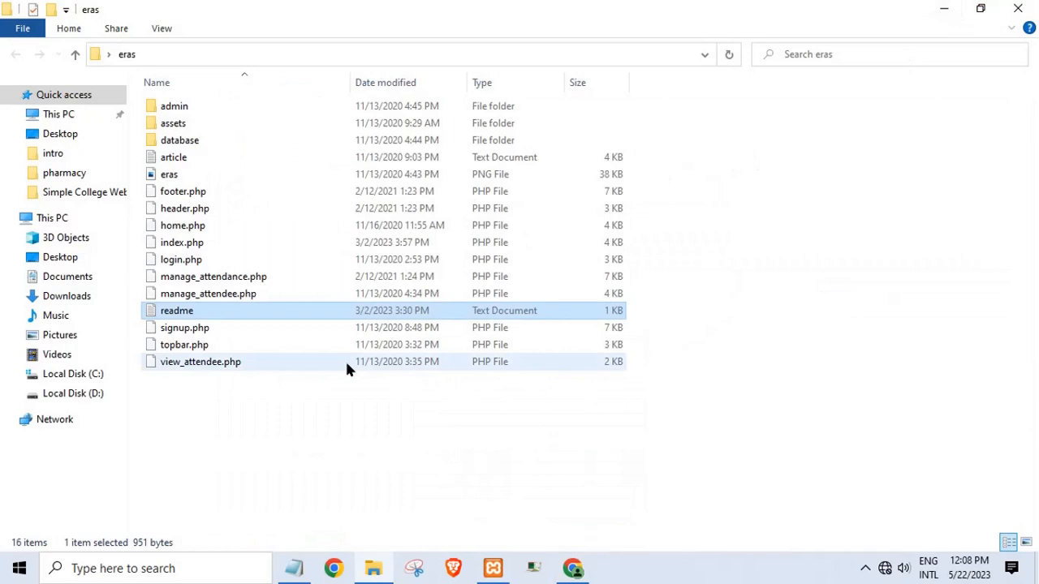
pyautogui.click(177, 141)
pyautogui.doubleClick(177, 140)
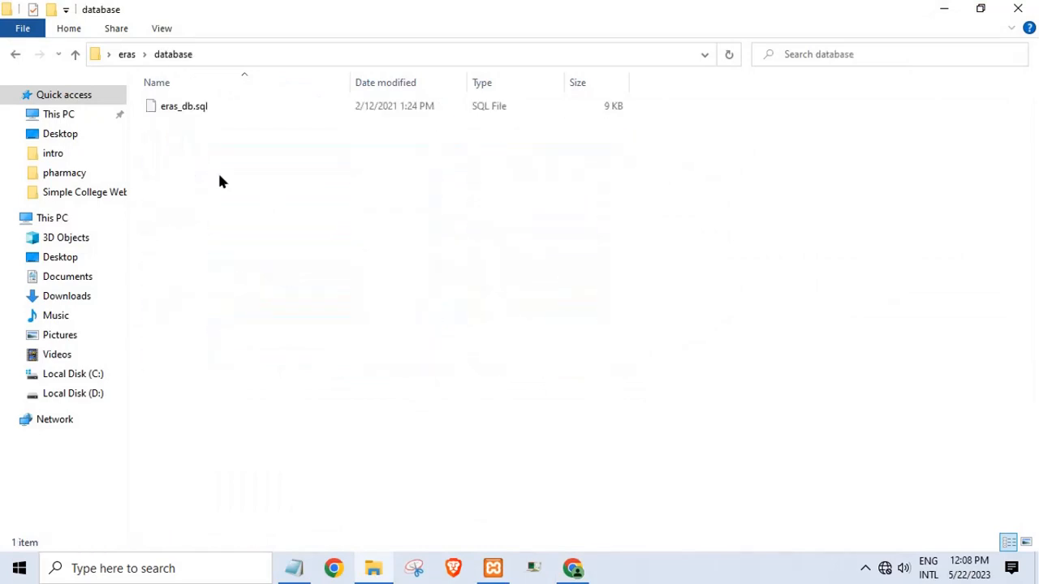
# - Copy the name eras_db from the eras_db.sql file's rename field
pyautogui.click(185, 109)
pyautogui.rightClick(185, 109)
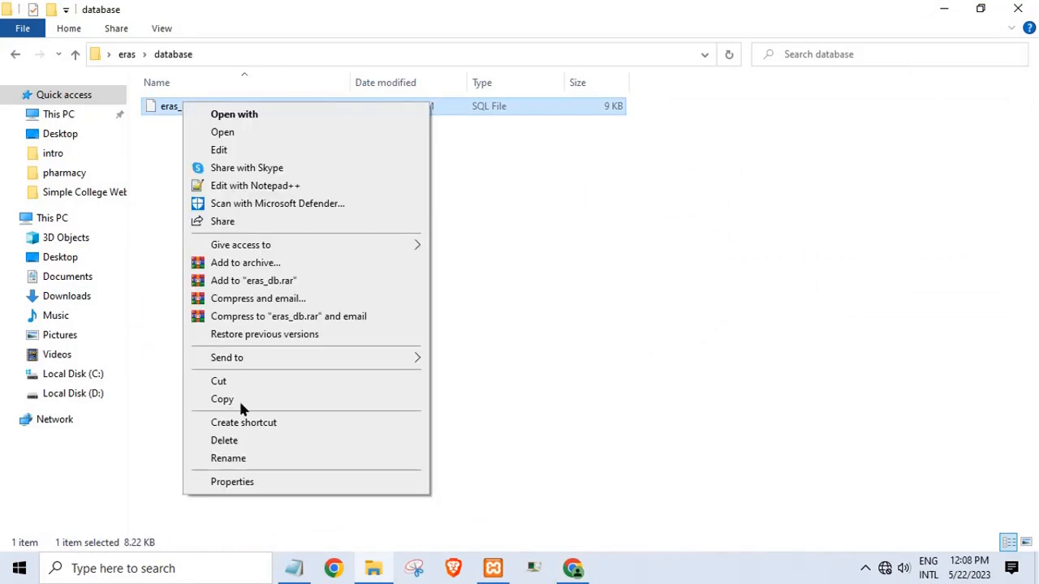
pyautogui.click(231, 457)
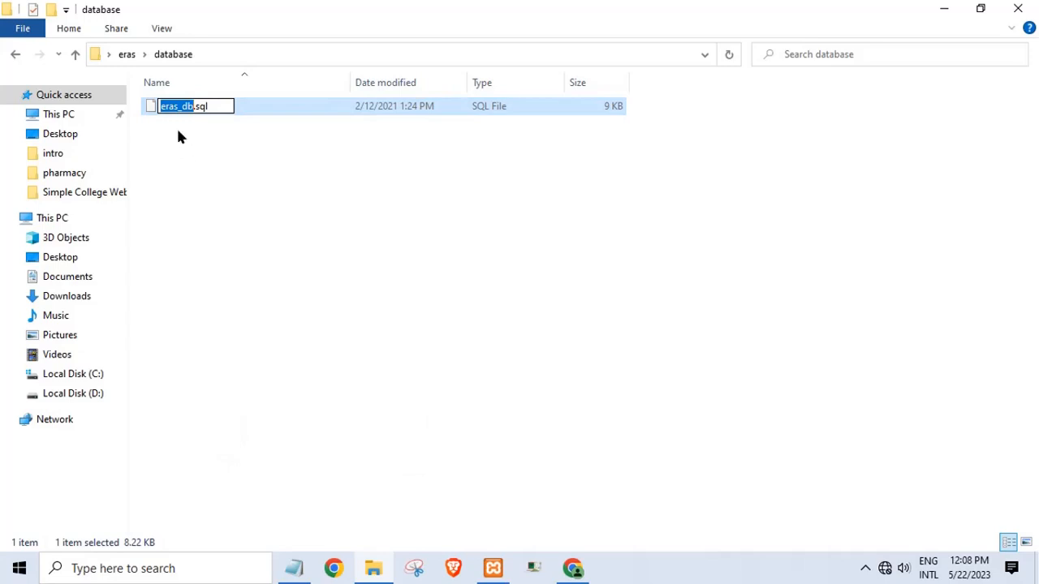
pyautogui.press('Escape')
pyautogui.rightClick(180, 104)
pyautogui.click(144, 159)
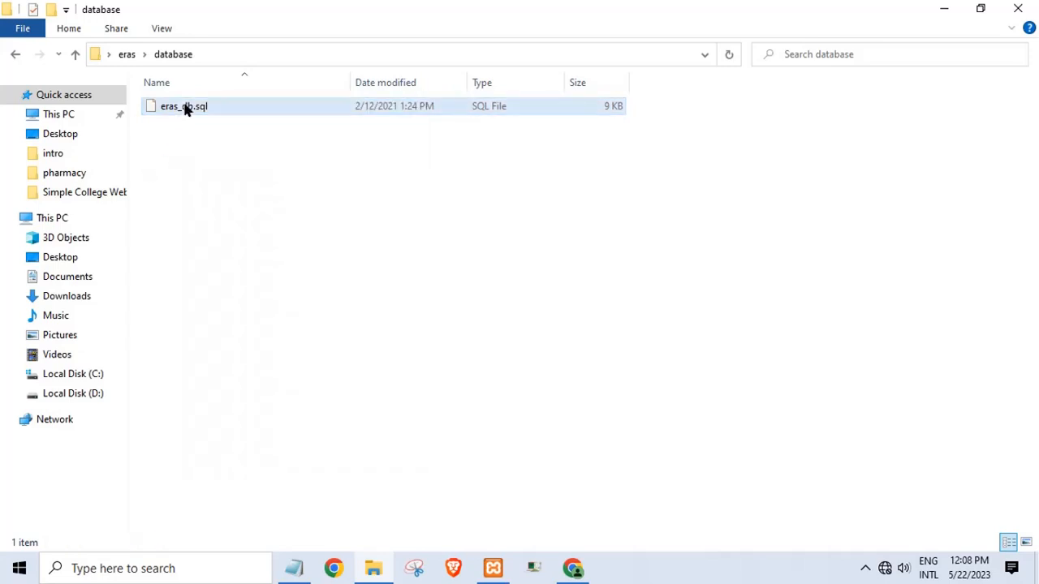
pyautogui.click(185, 108)
pyautogui.rightClick(189, 106)
pyautogui.click(240, 458)
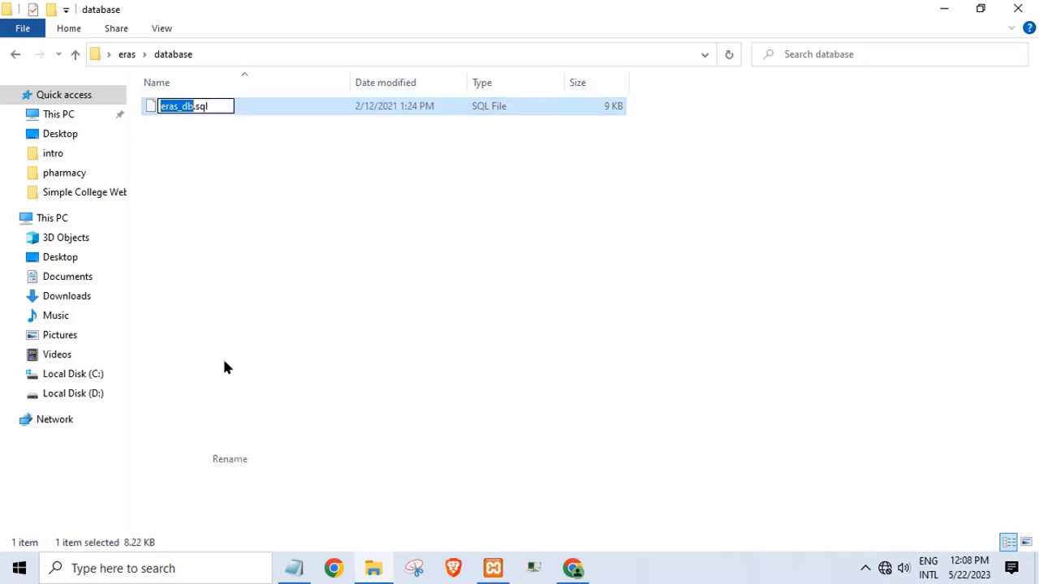
pyautogui.rightClick(178, 104)
pyautogui.click(216, 156)
# - Paste eras_db as the database name, leave collation unset, and create it
pyautogui.click(572, 568)
pyautogui.click(294, 242)
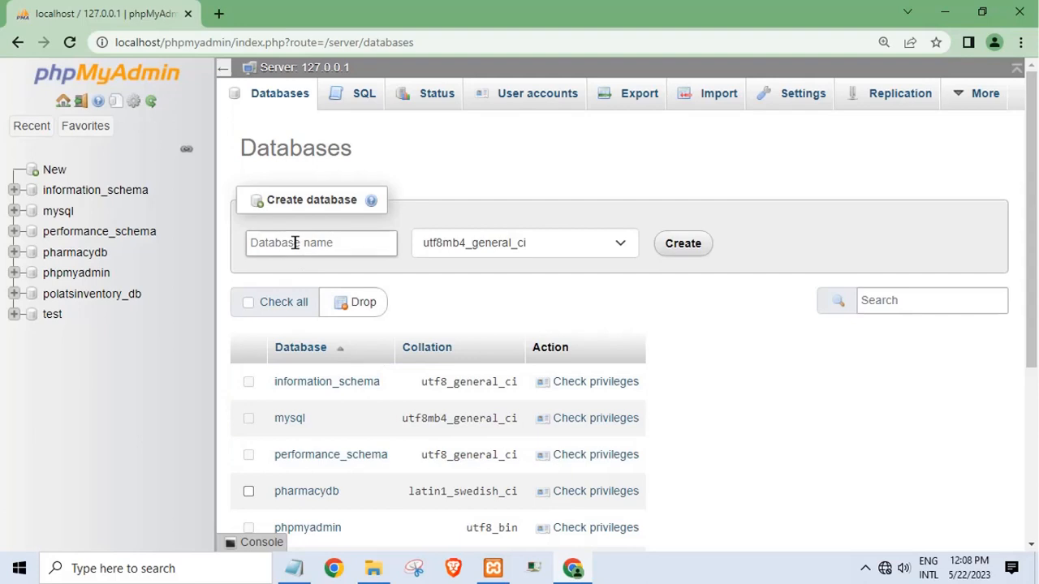
pyautogui.rightClick(294, 242)
pyautogui.click(342, 369)
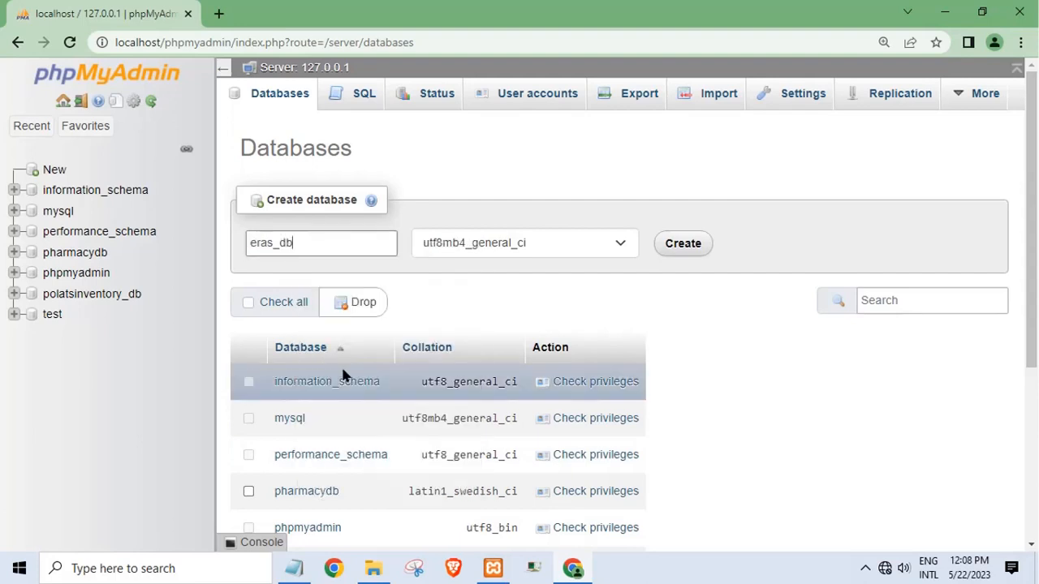
pyautogui.click(523, 243)
pyautogui.moveTo(633, 510); pyautogui.dragTo(643, 269)
pyautogui.click(483, 268)
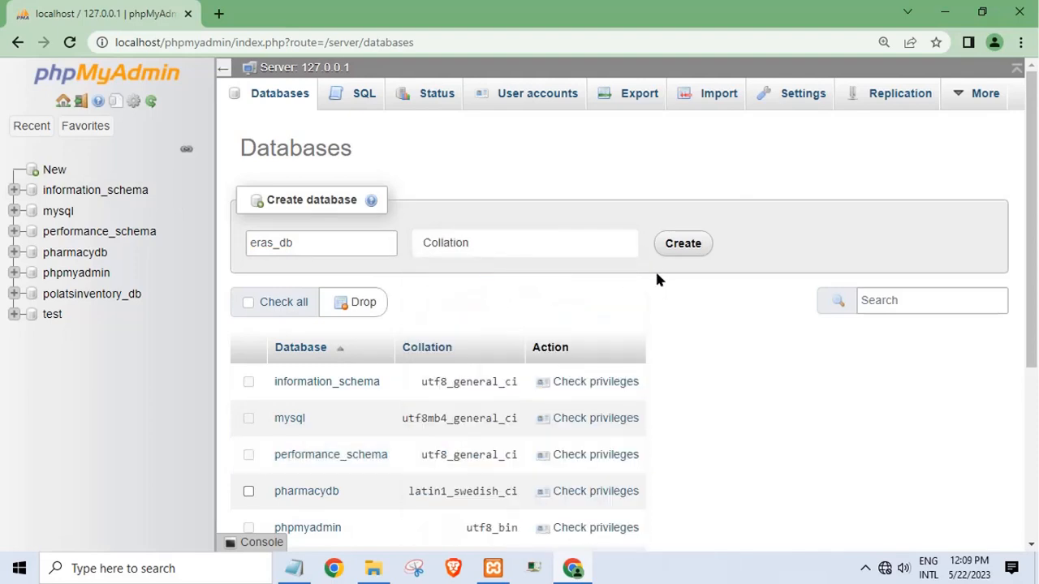
pyautogui.click(673, 248)
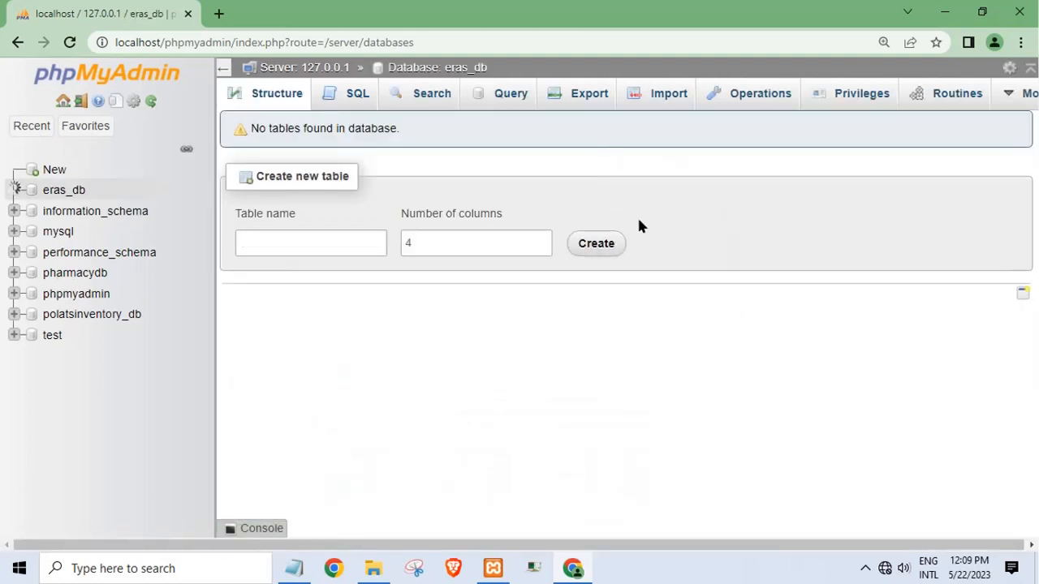
pyautogui.click(667, 101)
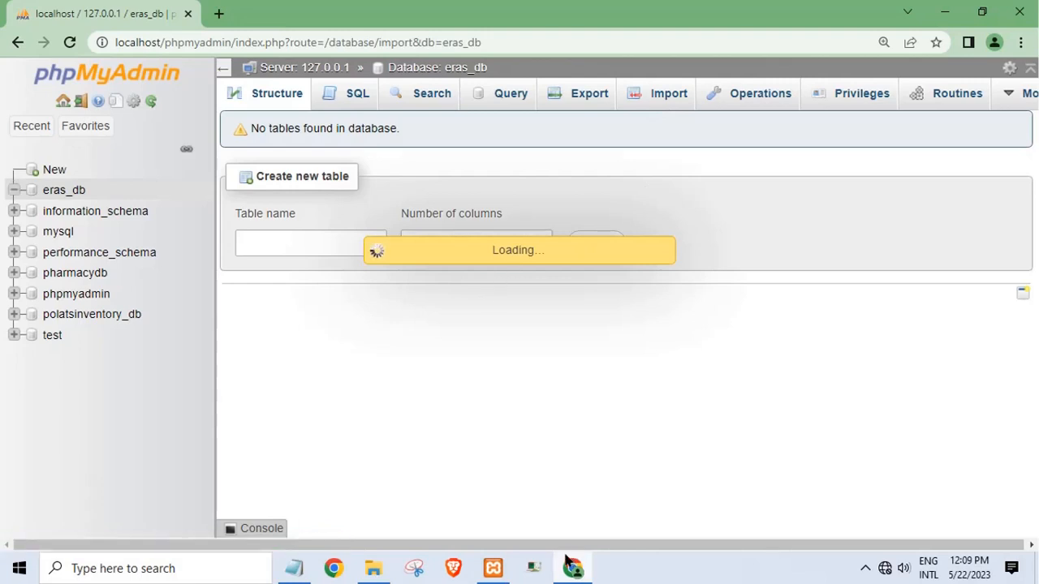
# - Choose eras\database\eras_db.sql as the import file and start the import
pyautogui.moveTo(569, 561)
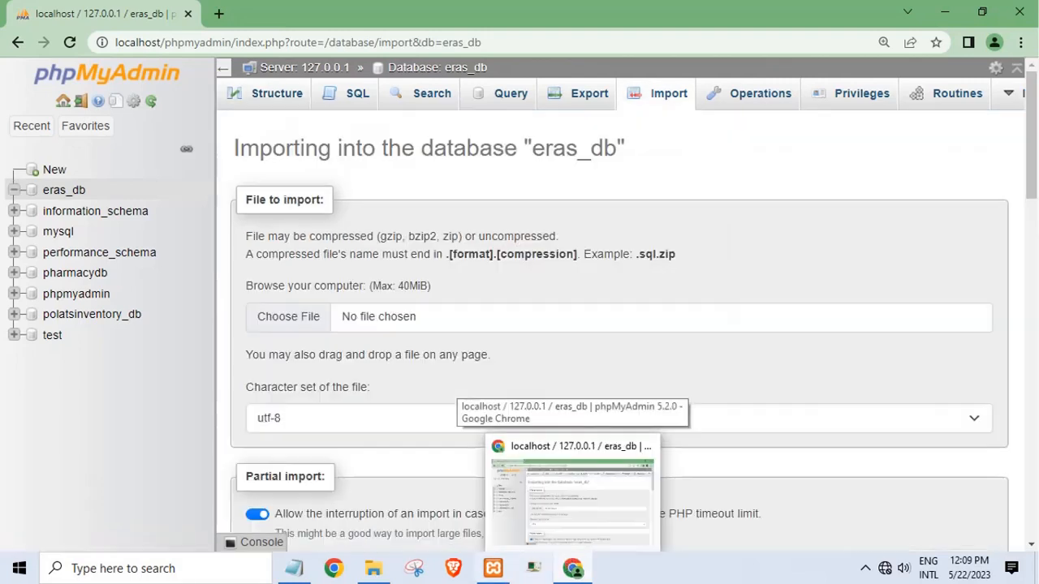
pyautogui.click(385, 570)
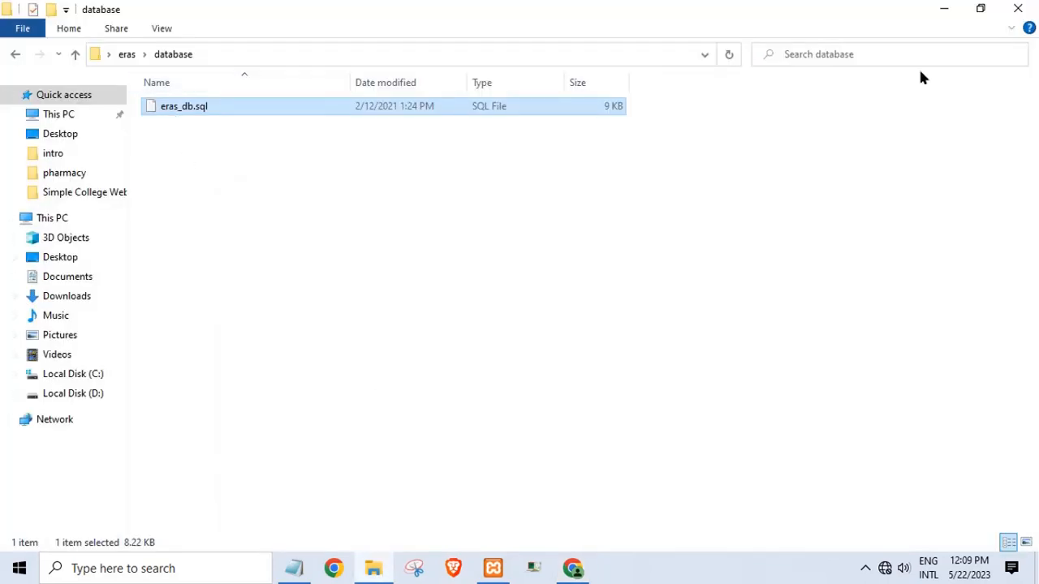
pyautogui.click(947, 11)
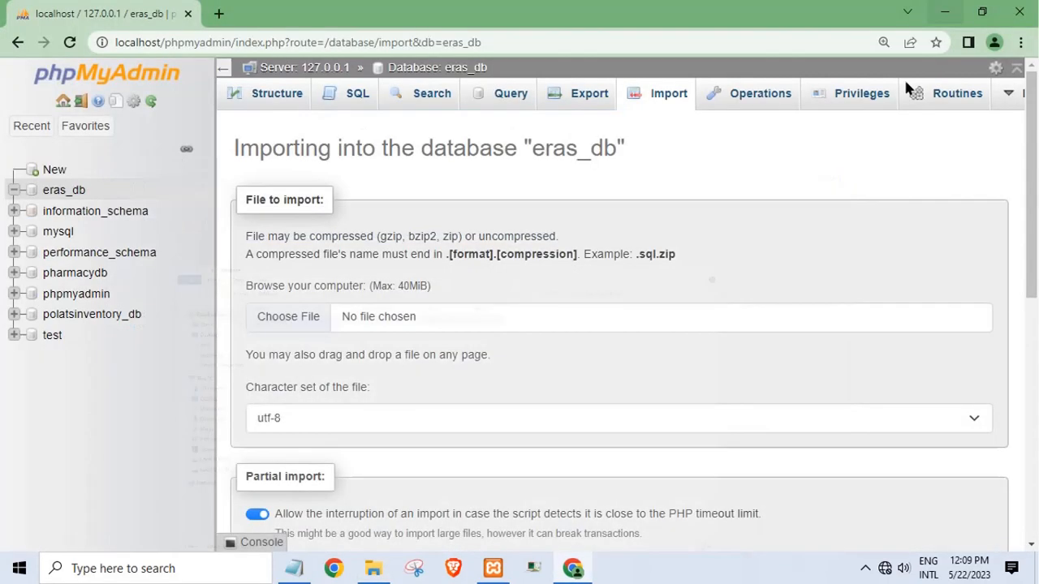
pyautogui.click(331, 324)
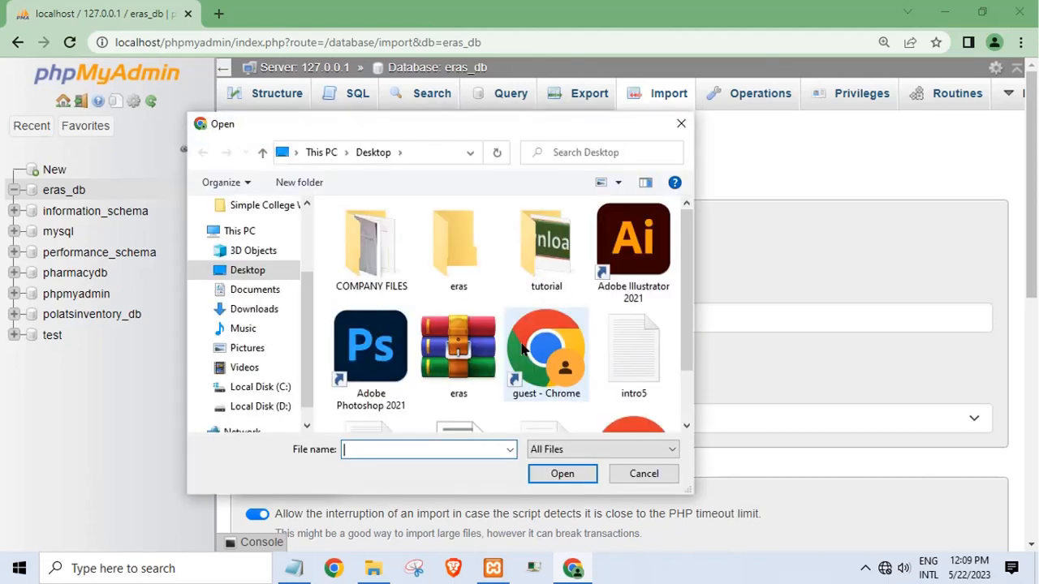
pyautogui.doubleClick(448, 267)
pyautogui.doubleClick(380, 263)
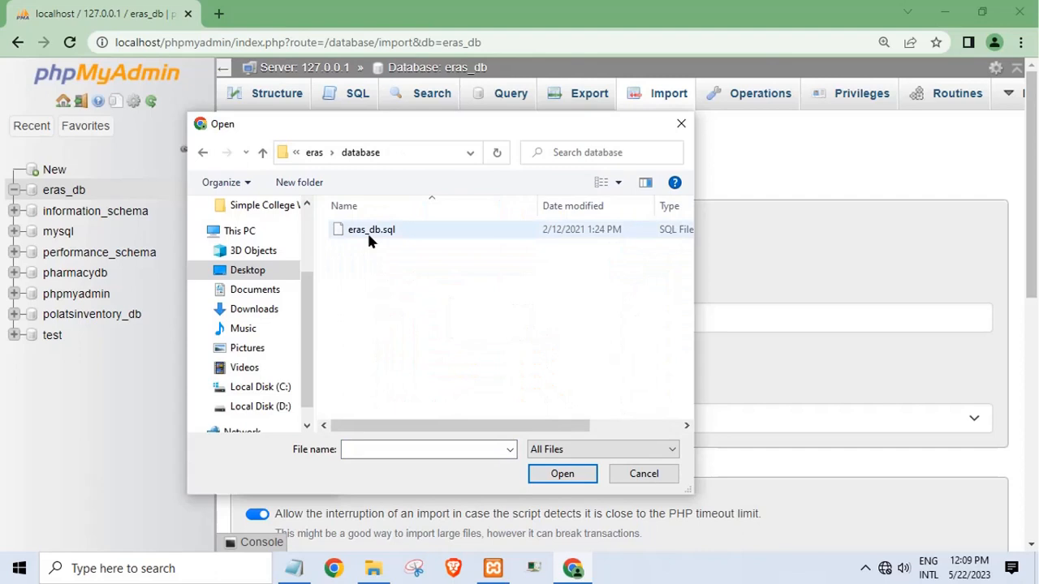
pyautogui.click(367, 230)
pyautogui.click(563, 473)
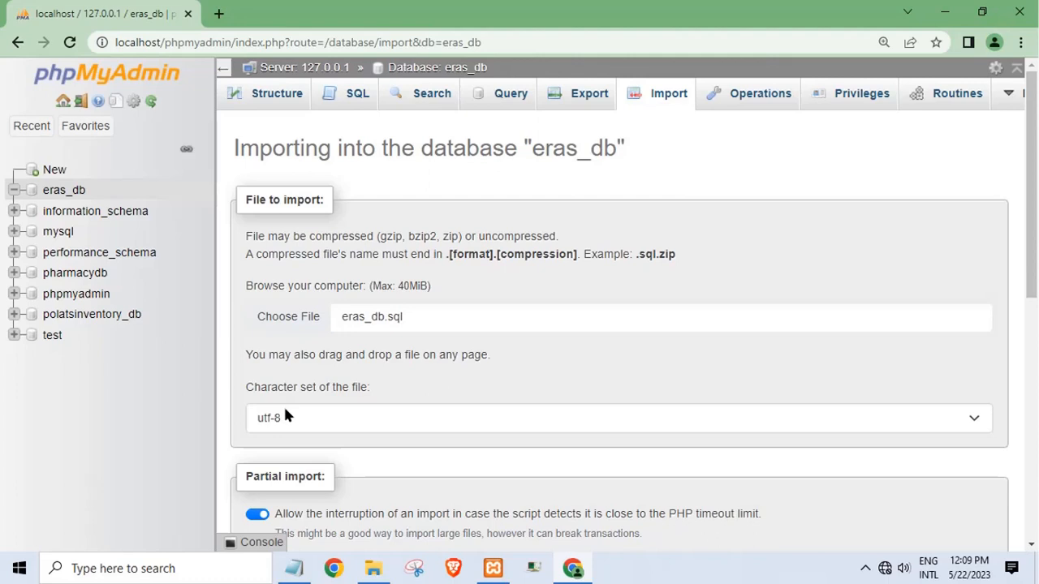
pyautogui.scroll(-4, 463, 317)
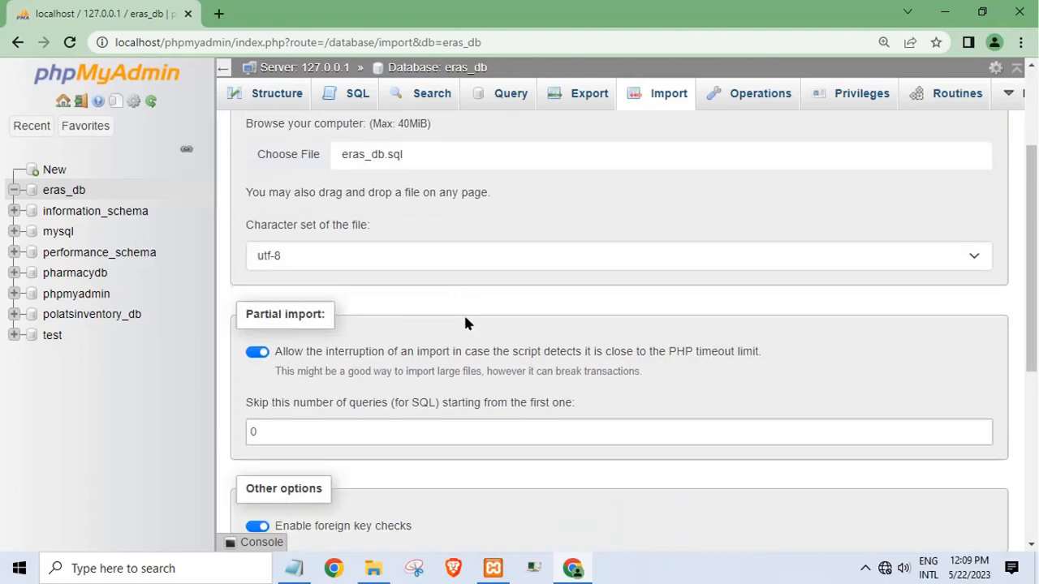
pyautogui.scroll(-3, 465, 327)
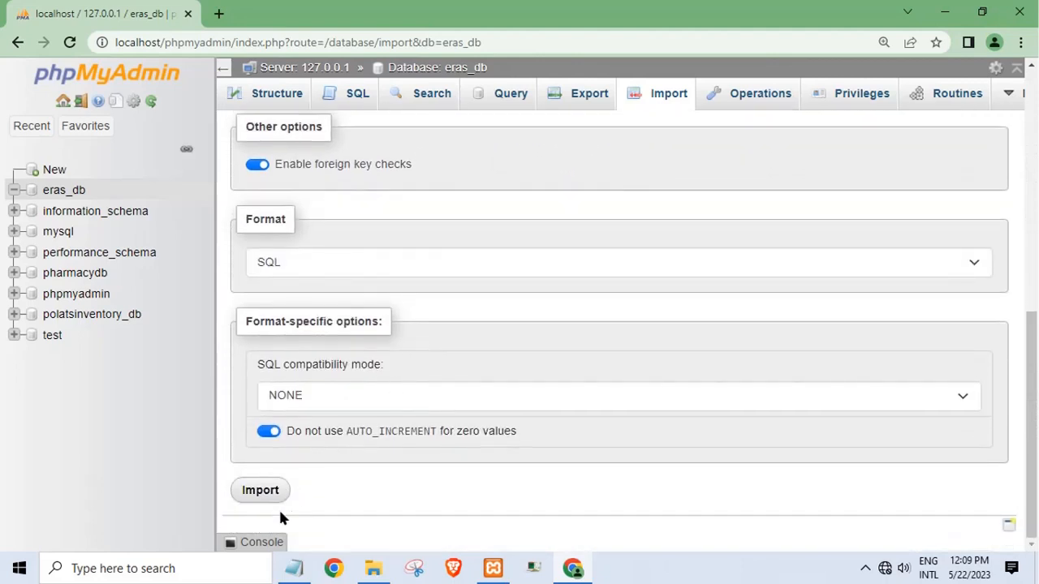
pyautogui.click(260, 488)
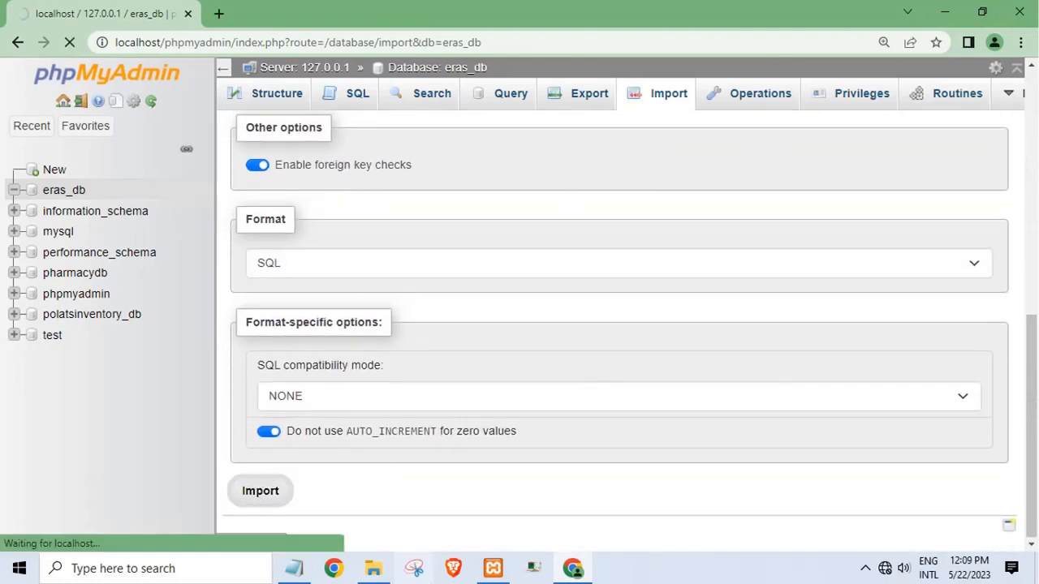
# - Change the Notepad note to 'wait to succes import' and hide it
pyautogui.click(299, 567)
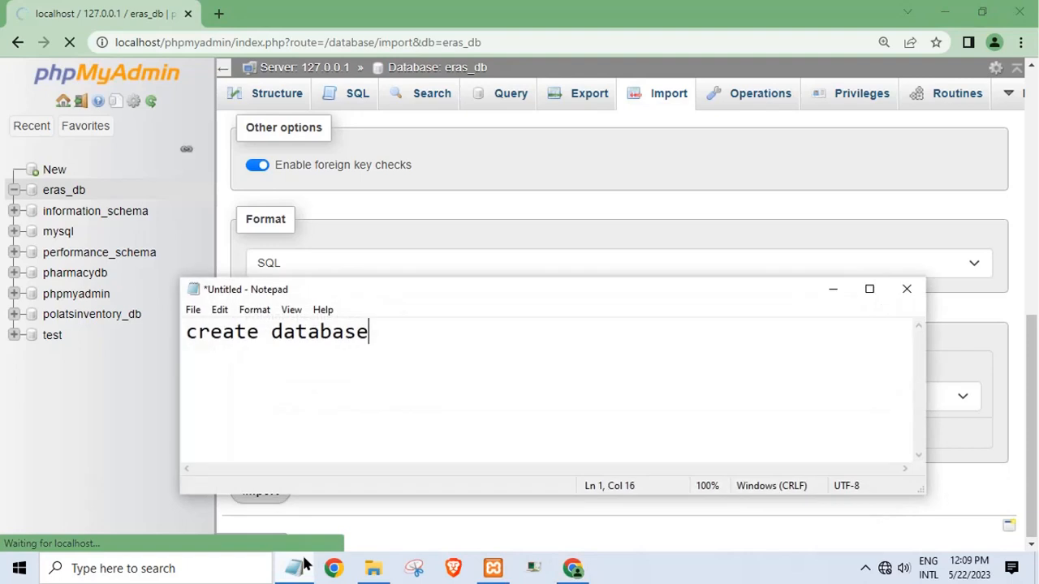
pyautogui.moveTo(378, 363); pyautogui.dragTo(65, 318)
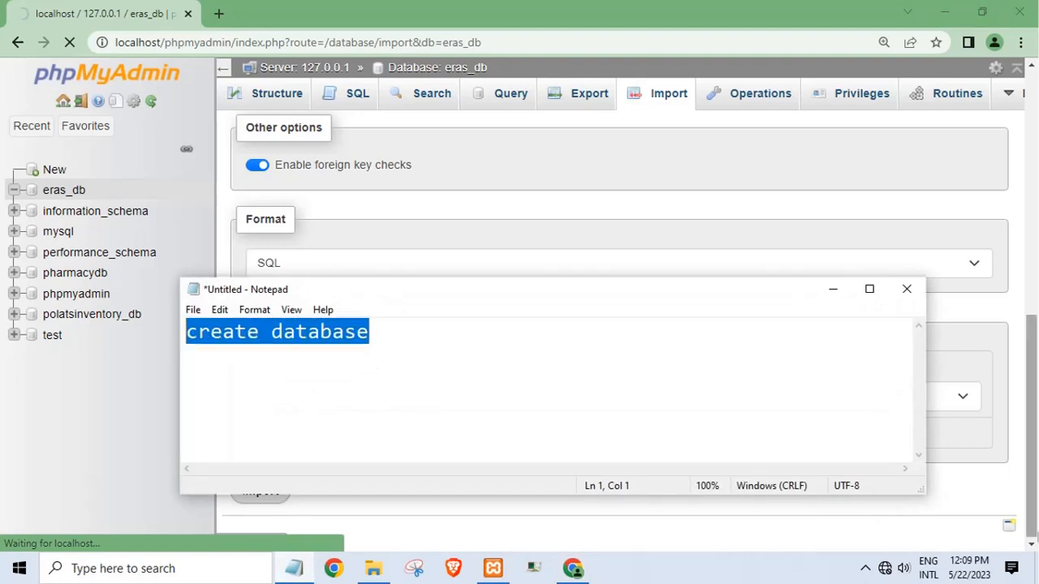
pyautogui.write('wait t')
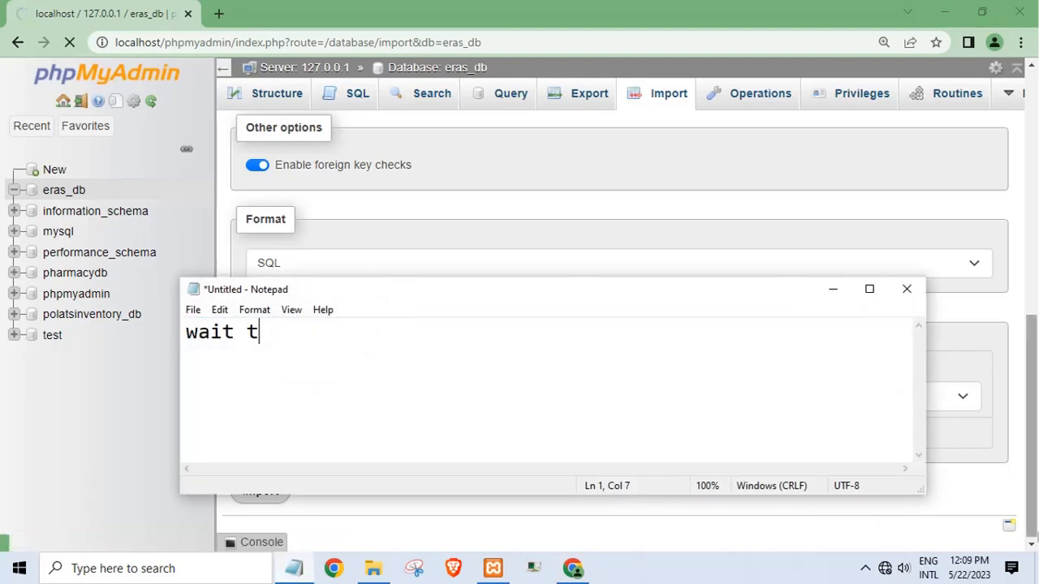
pyautogui.write('o succes i')
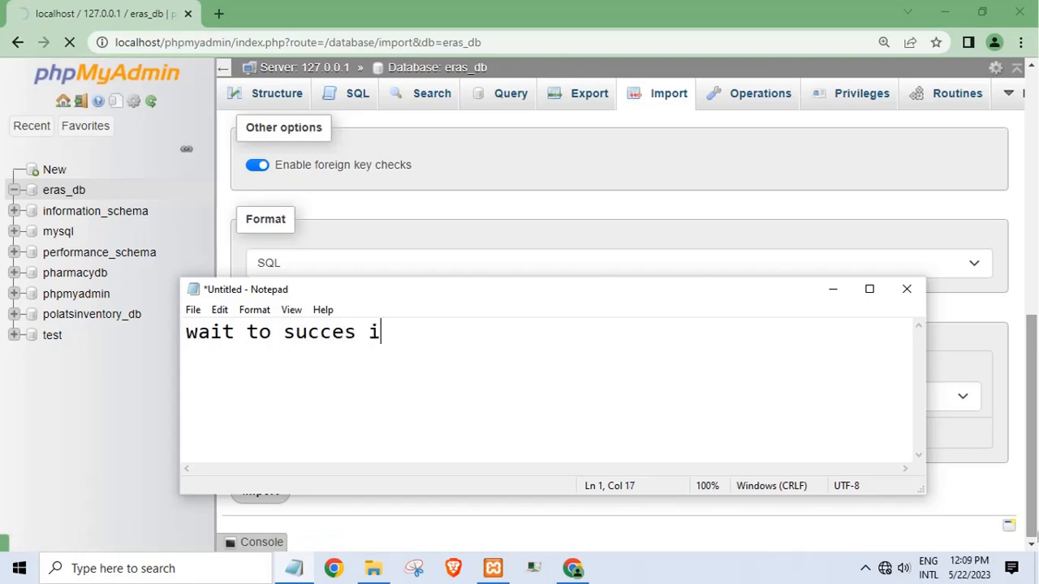
pyautogui.write('mport')
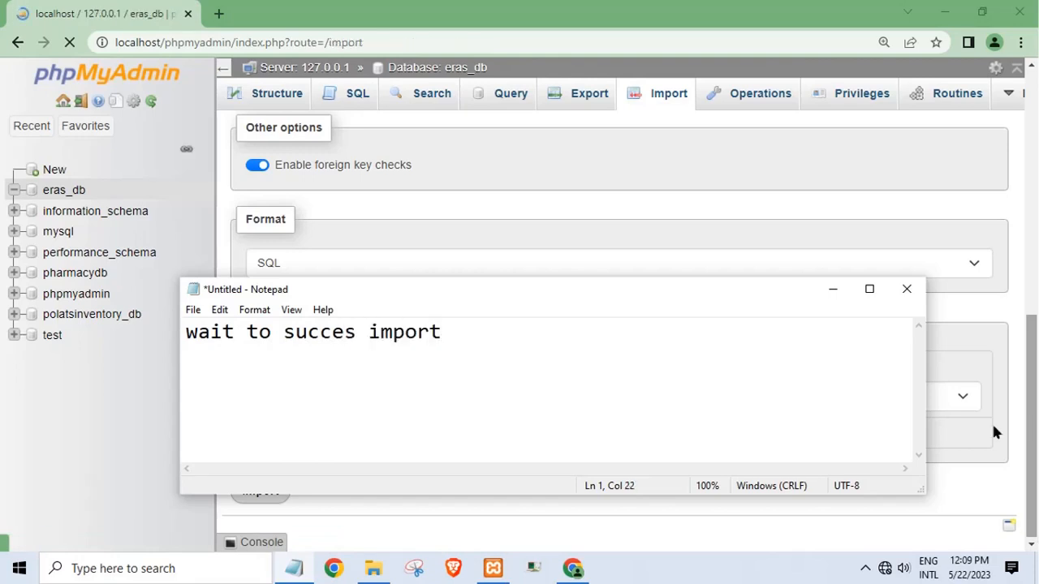
pyautogui.click(843, 300)
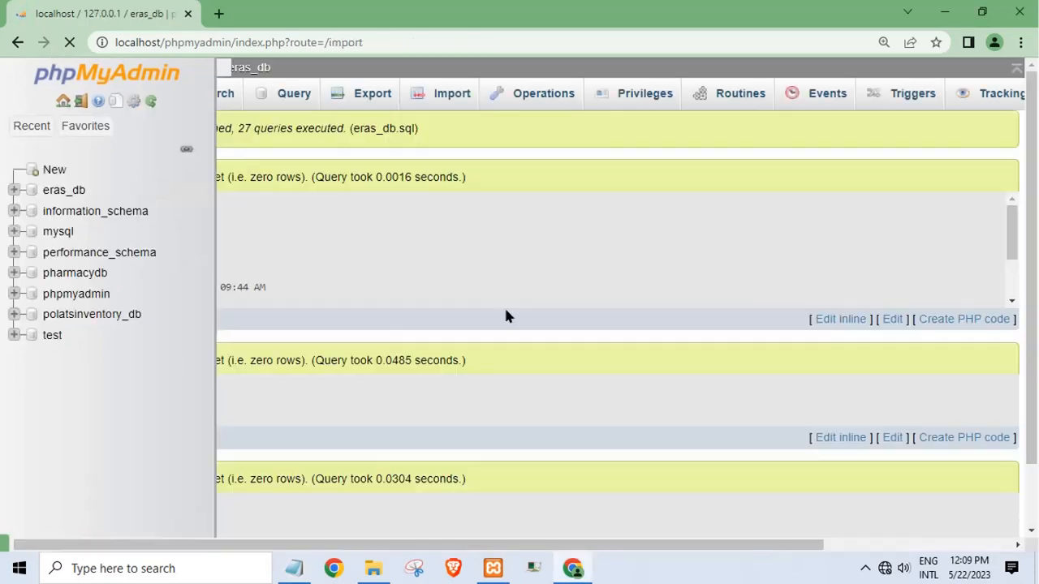
# - Review the import success message reporting 27 queries executed
pyautogui.scroll(-1, 511, 313)
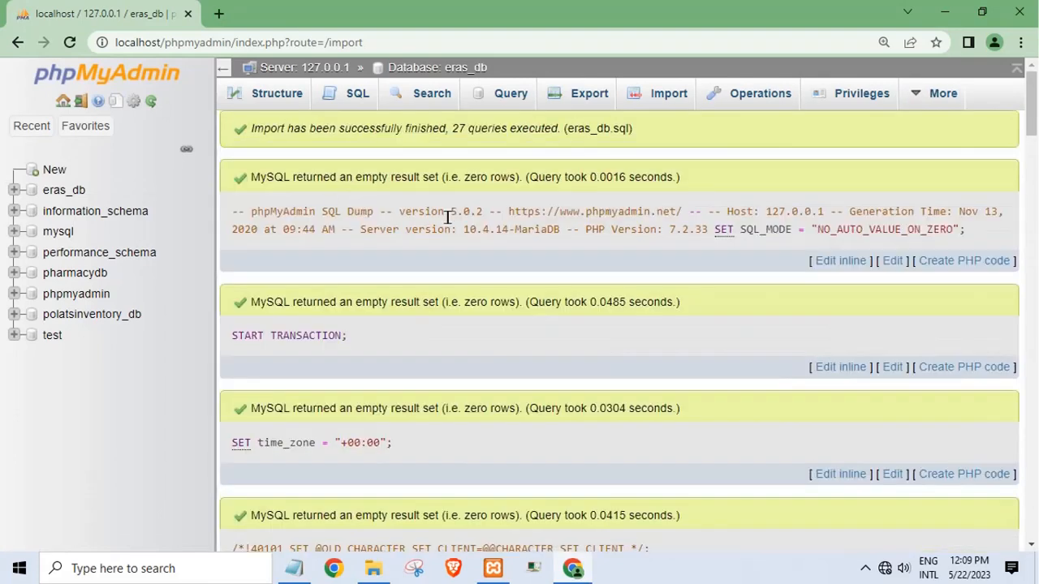
pyautogui.moveTo(252, 130); pyautogui.dragTo(625, 142)
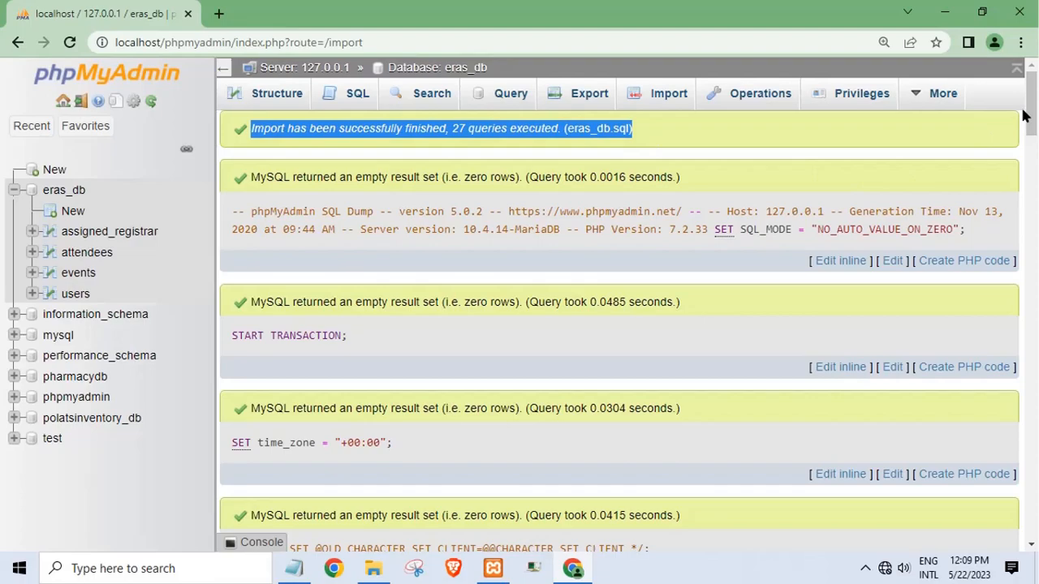
pyautogui.moveTo(1023, 116); pyautogui.dragTo(1029, 535)
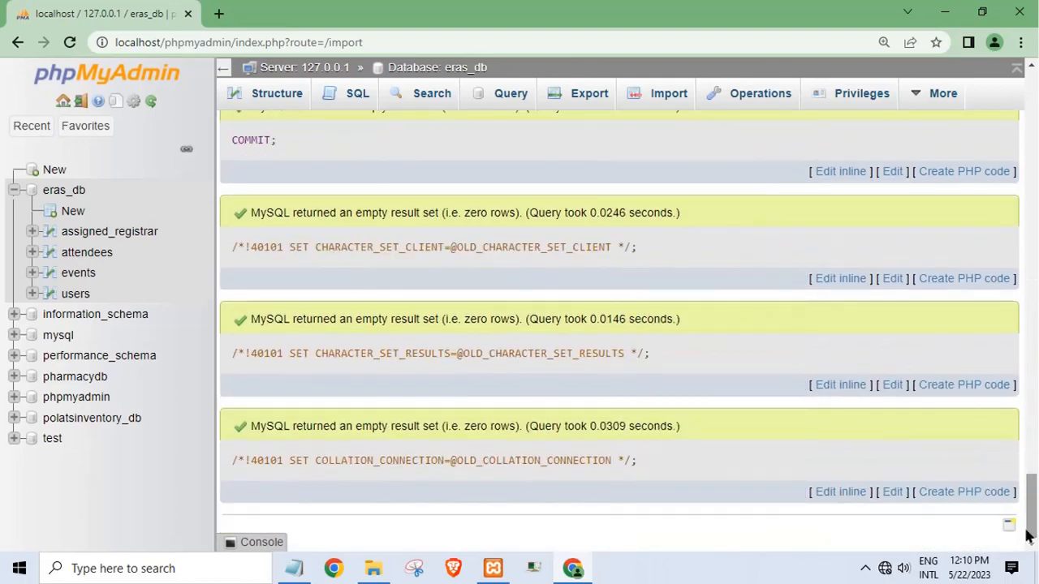
# - Browse the users, events, attendees and assigned_registrar tables, then minimise Chrome
pyautogui.click(71, 293)
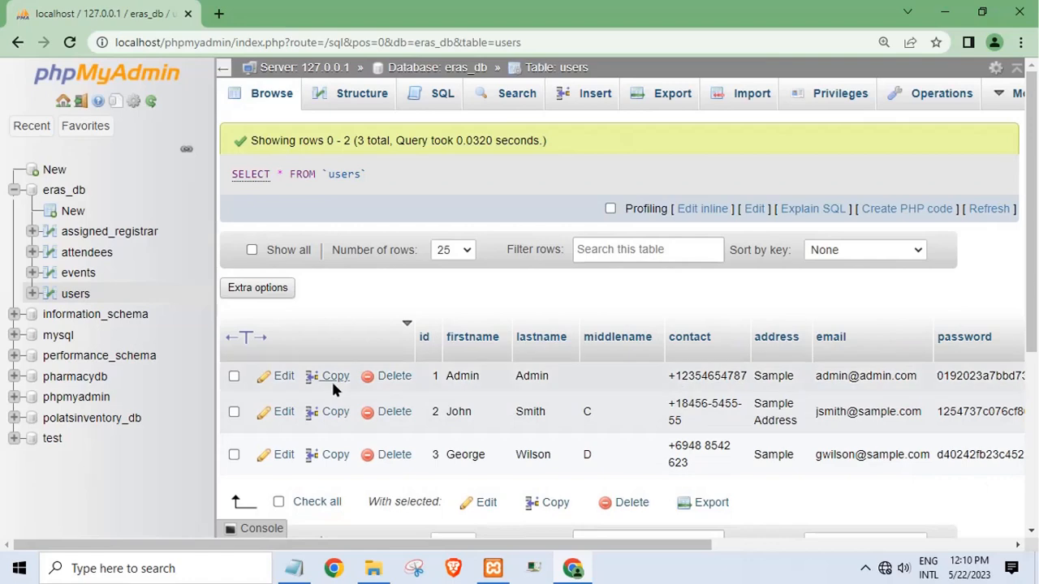
pyautogui.click(79, 274)
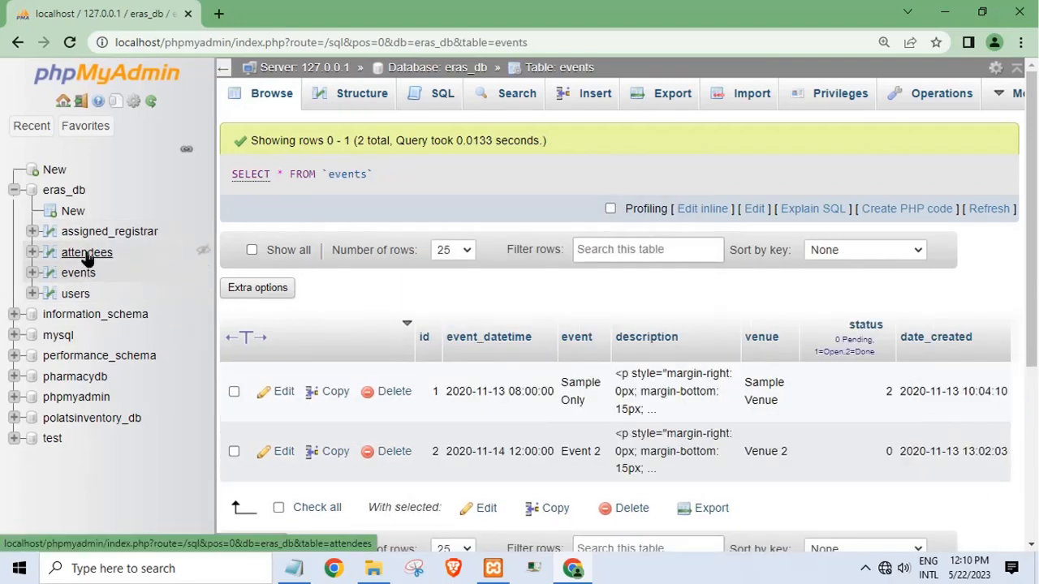
pyautogui.click(86, 254)
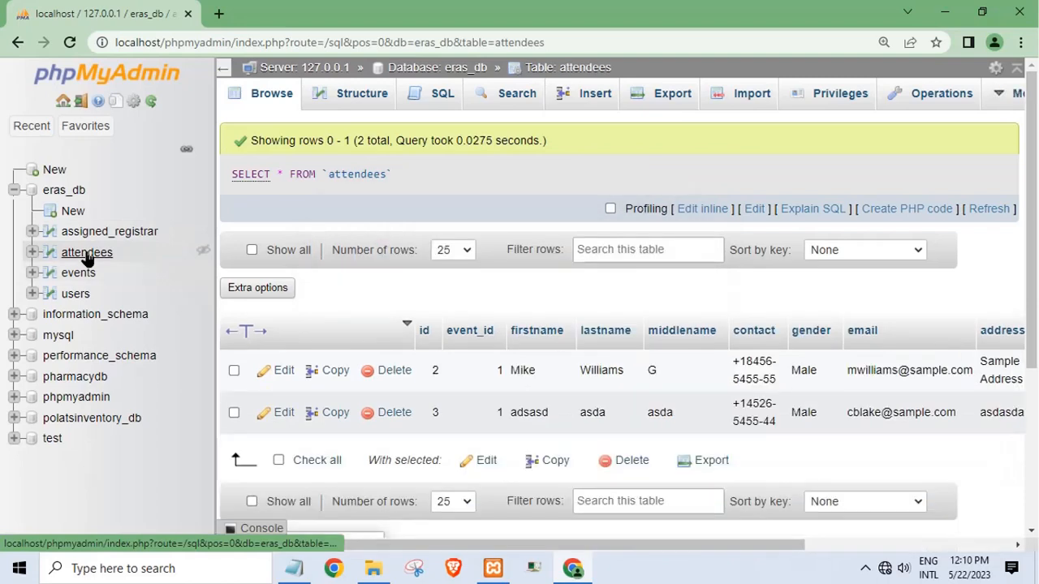
pyautogui.click(104, 233)
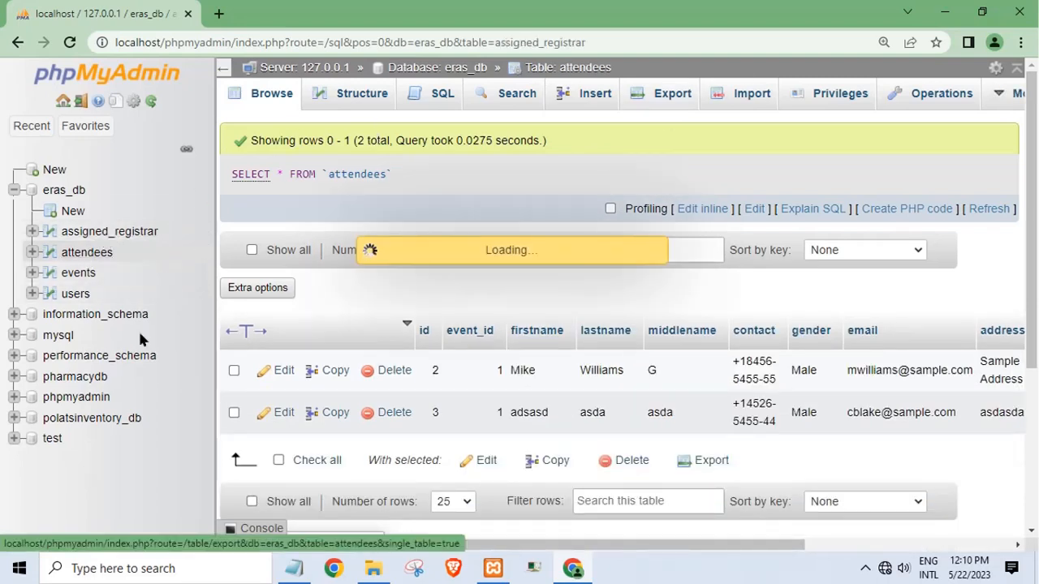
pyautogui.click(944, 12)
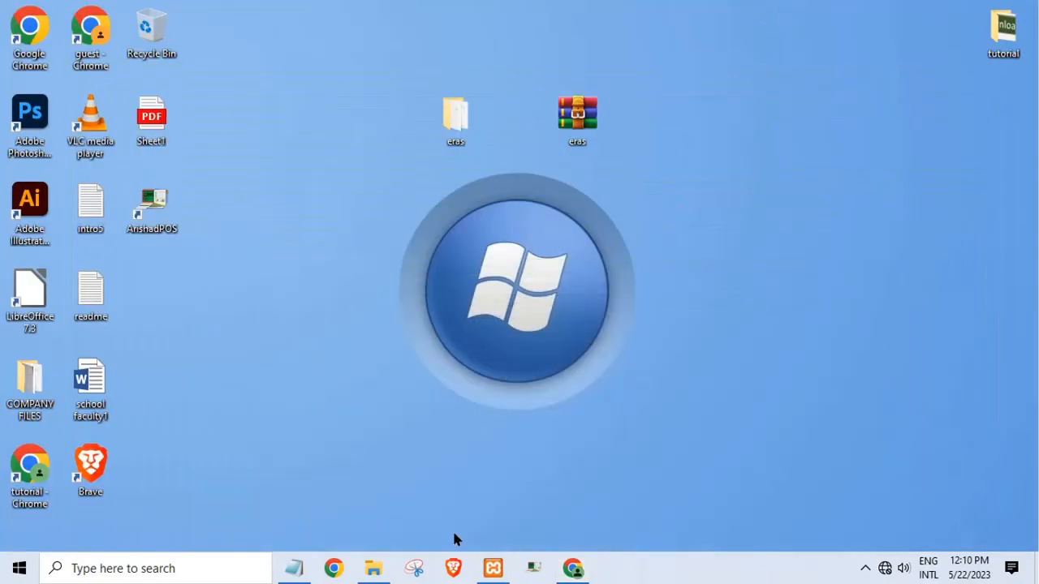
# - Replace the Notepad note's text with 'my xammp install in drive C' and minimize Notepad
pyautogui.click(294, 568)
pyautogui.moveTo(445, 332); pyautogui.dragTo(128, 329)
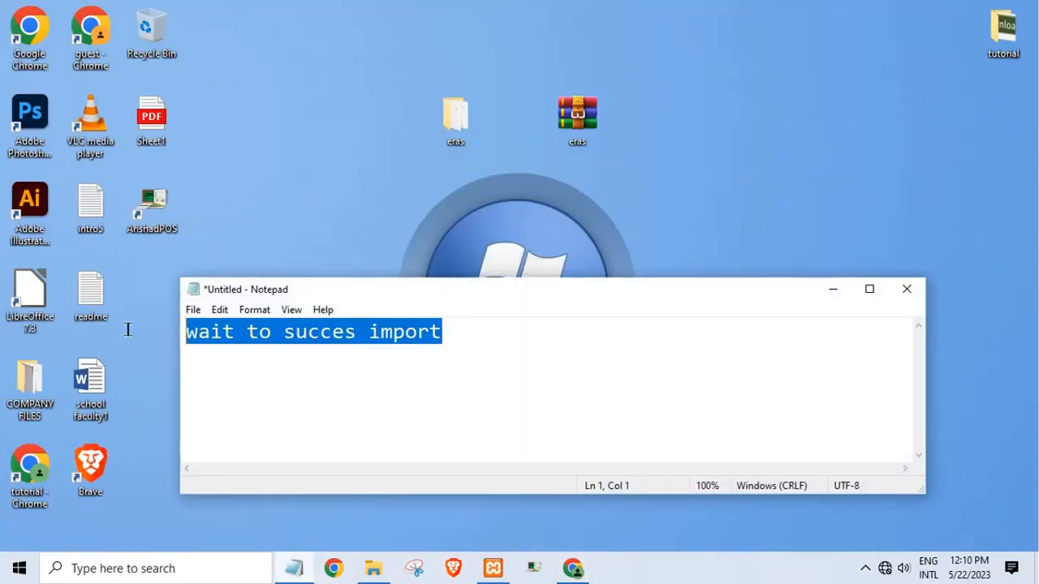
pyautogui.write('my xam[pp')
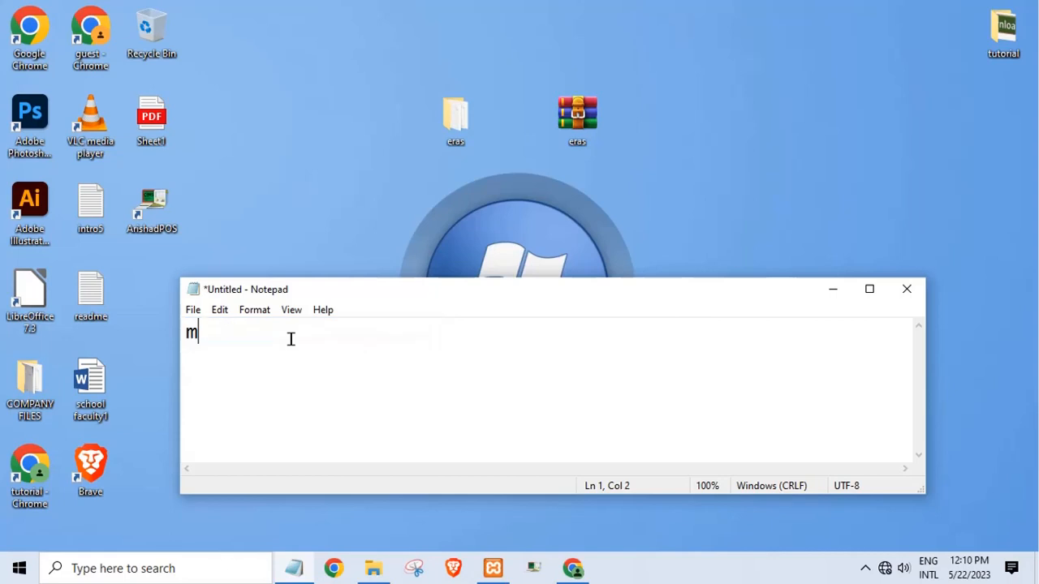
pyautogui.press('BackSpace')
pyautogui.press('BackSpace')
pyautogui.press('BackSpace')
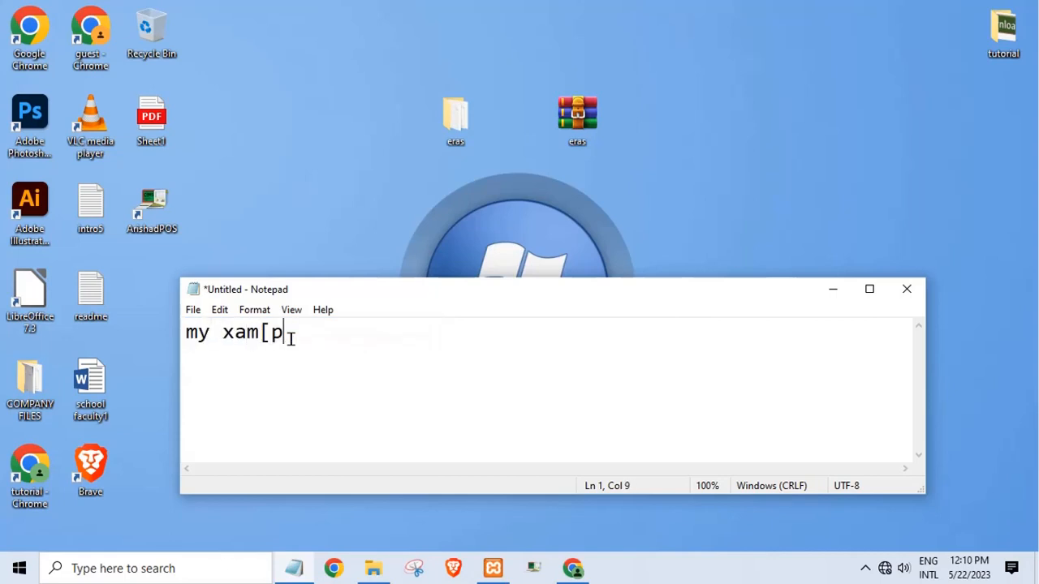
pyautogui.write('mp install in dr')
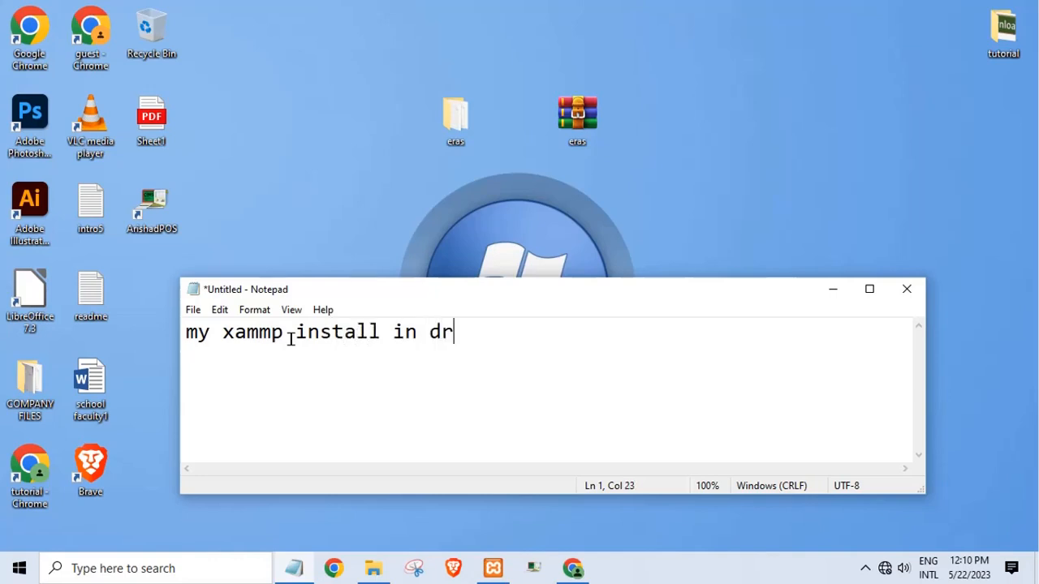
pyautogui.write('ive ')
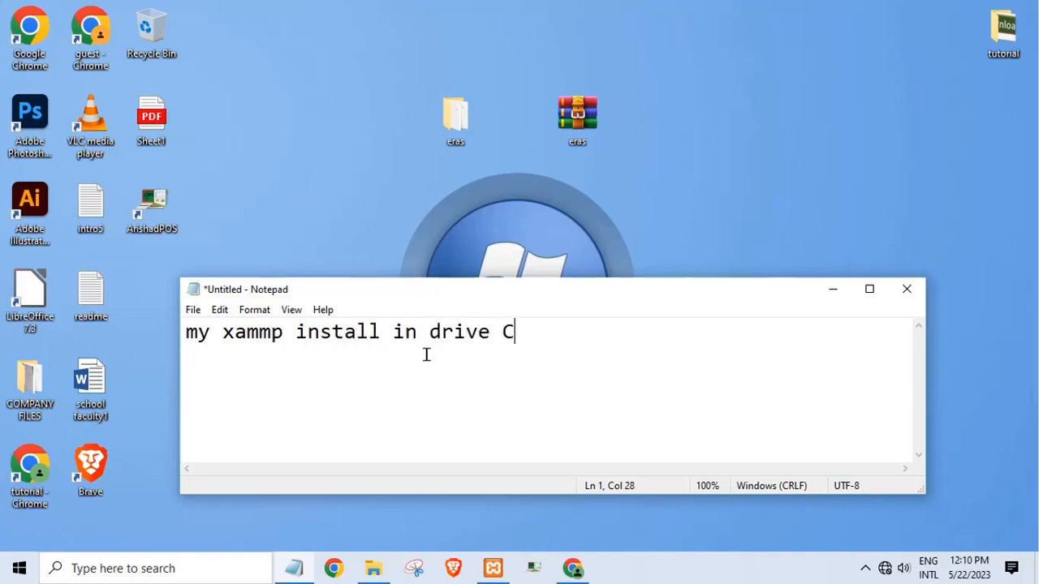
pyautogui.write('C')
pyautogui.click(817, 291)
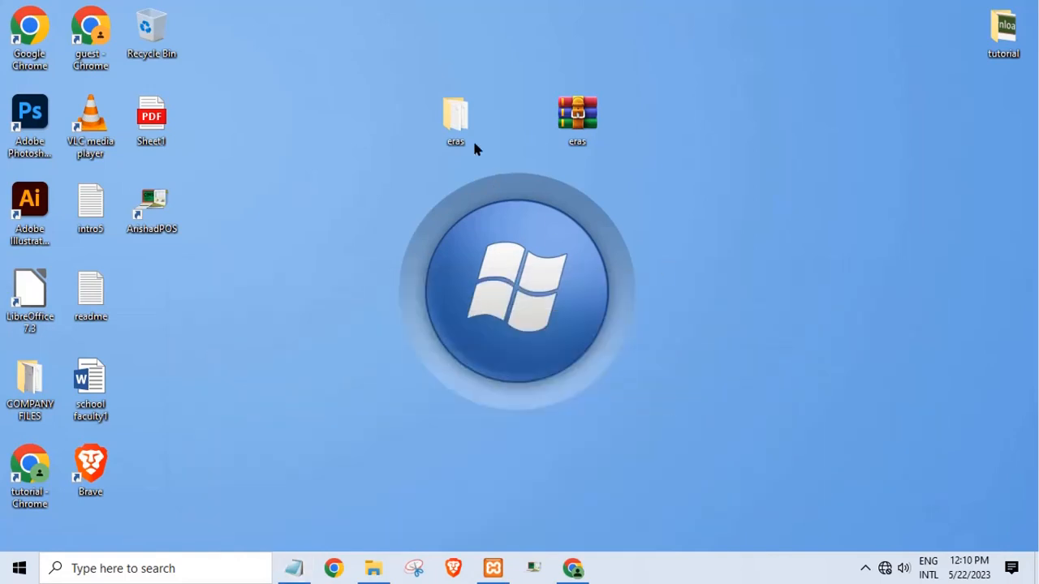
# - Copy the eras project folder to the clipboard
pyautogui.rightClick(461, 132)
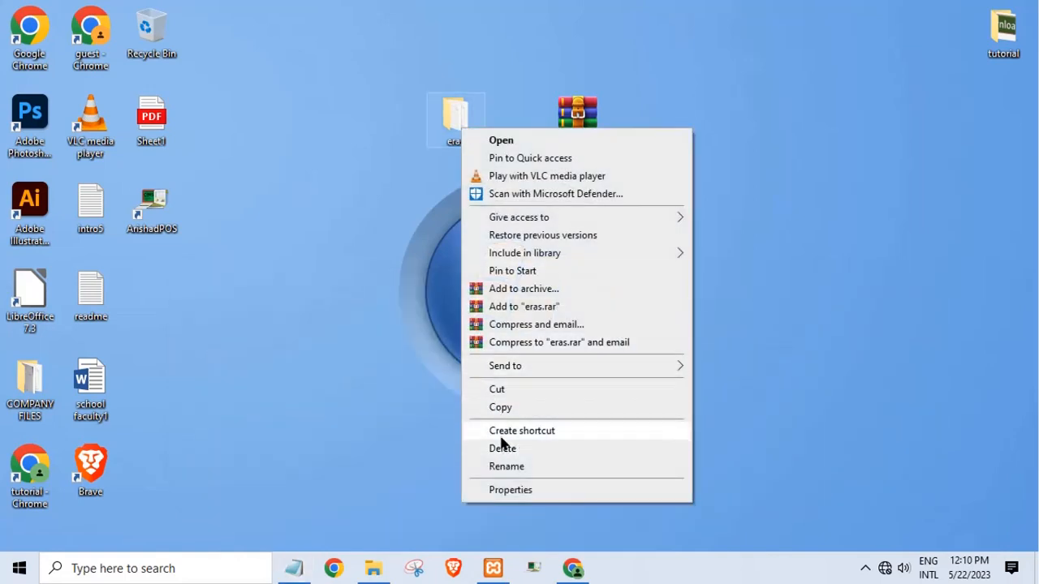
pyautogui.click(499, 408)
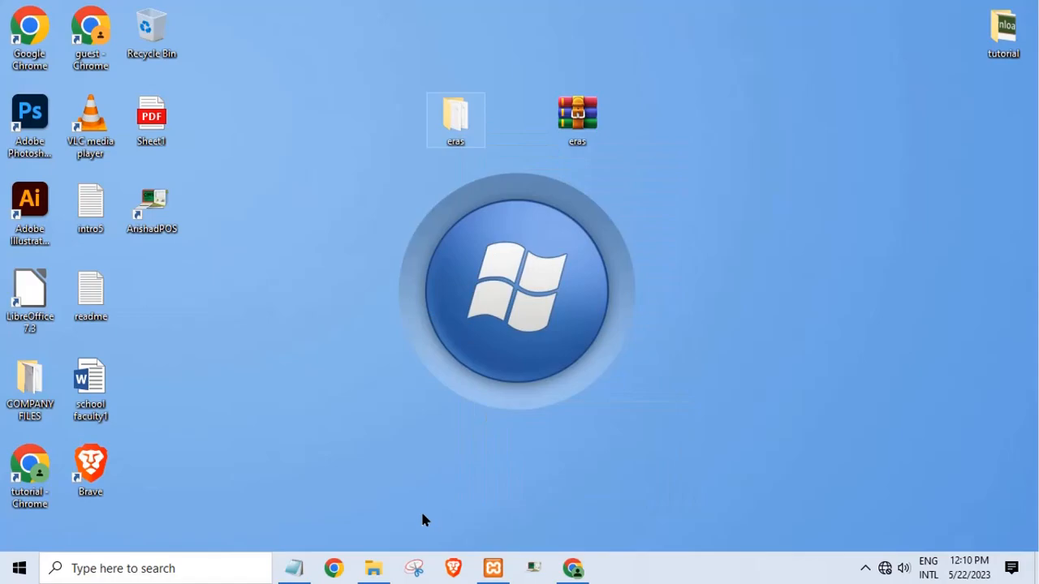
pyautogui.click(378, 567)
pyautogui.click(958, 7)
# - Open File Explorer and navigate via This PC and Local Disk (C:) to xampp\htdocs
pyautogui.press('super+e')
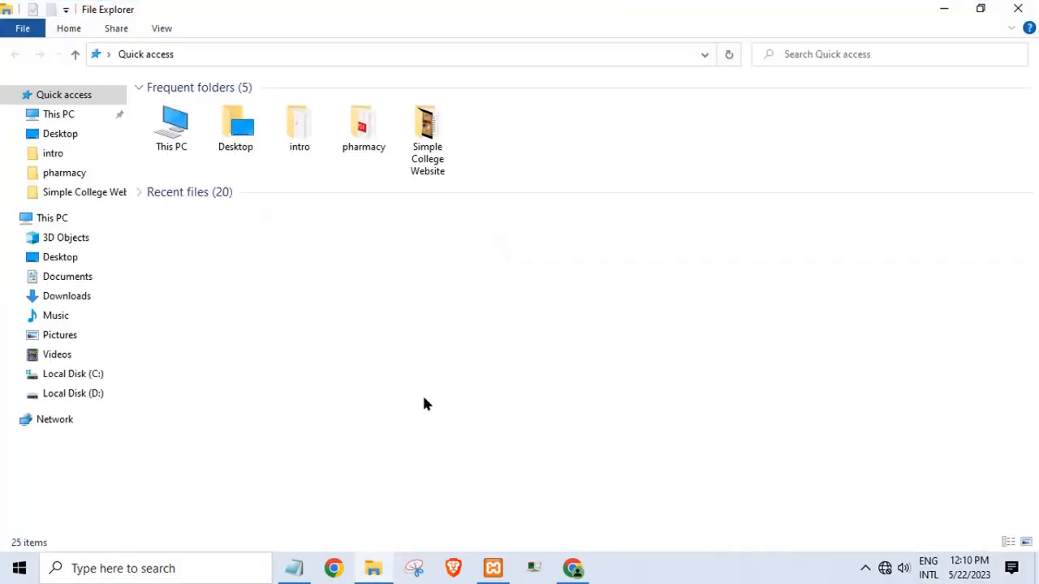
pyautogui.click(61, 219)
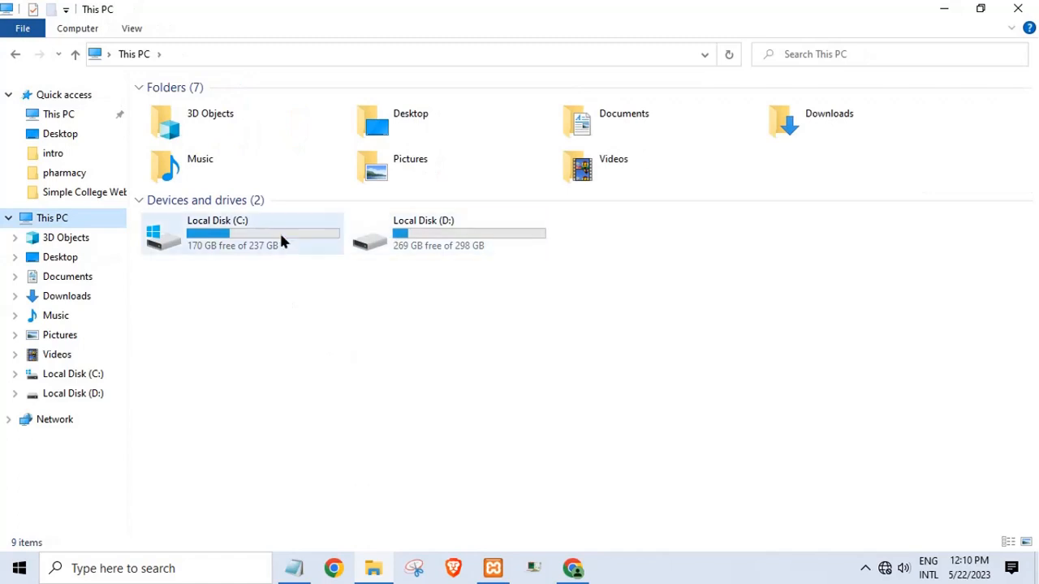
pyautogui.doubleClick(280, 232)
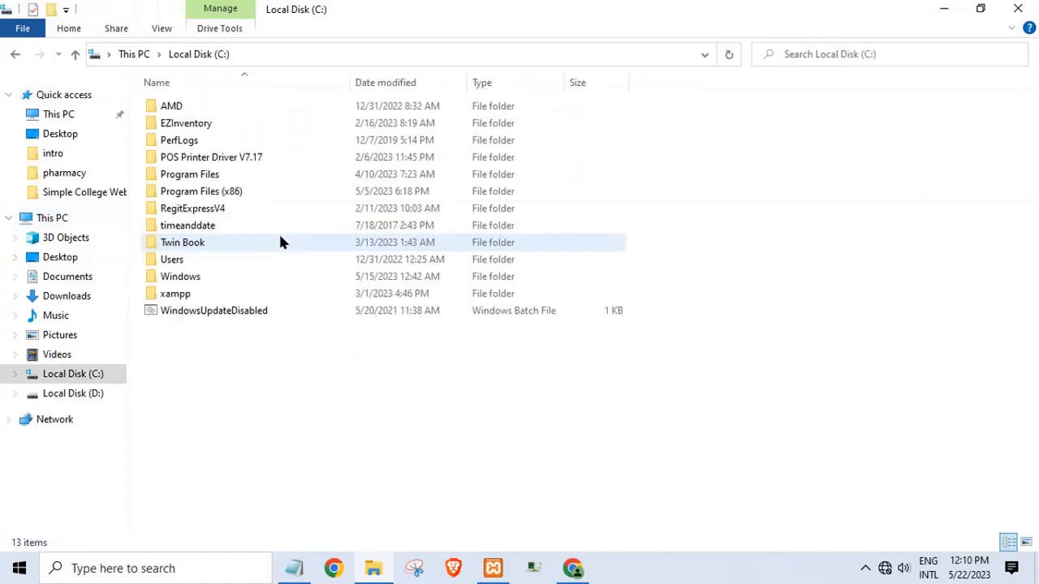
pyautogui.doubleClick(192, 294)
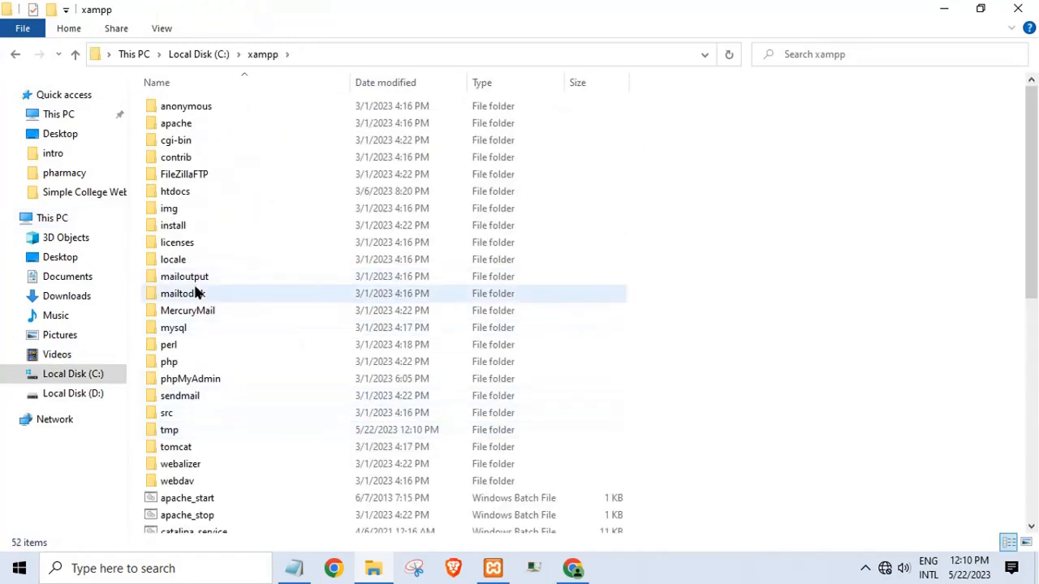
pyautogui.doubleClick(180, 191)
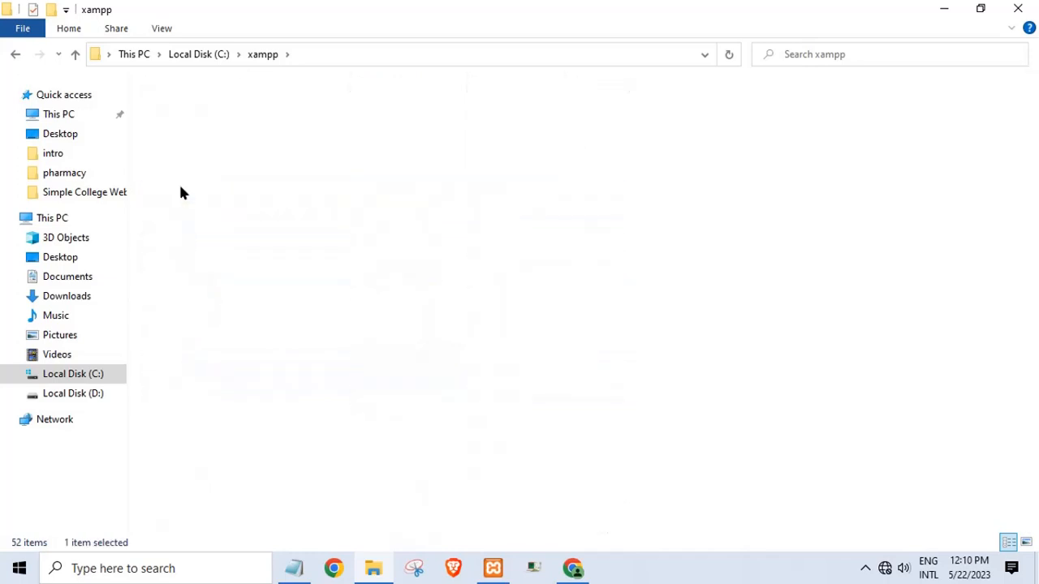
# - Paste the eras folder into htdocs, open it and select index.php
pyautogui.rightClick(352, 423)
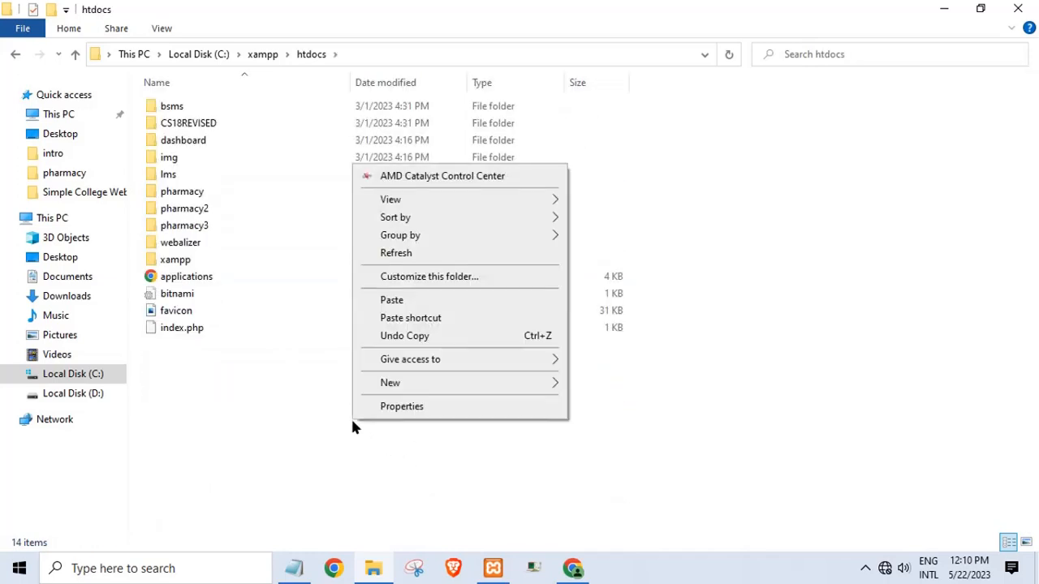
pyautogui.click(390, 302)
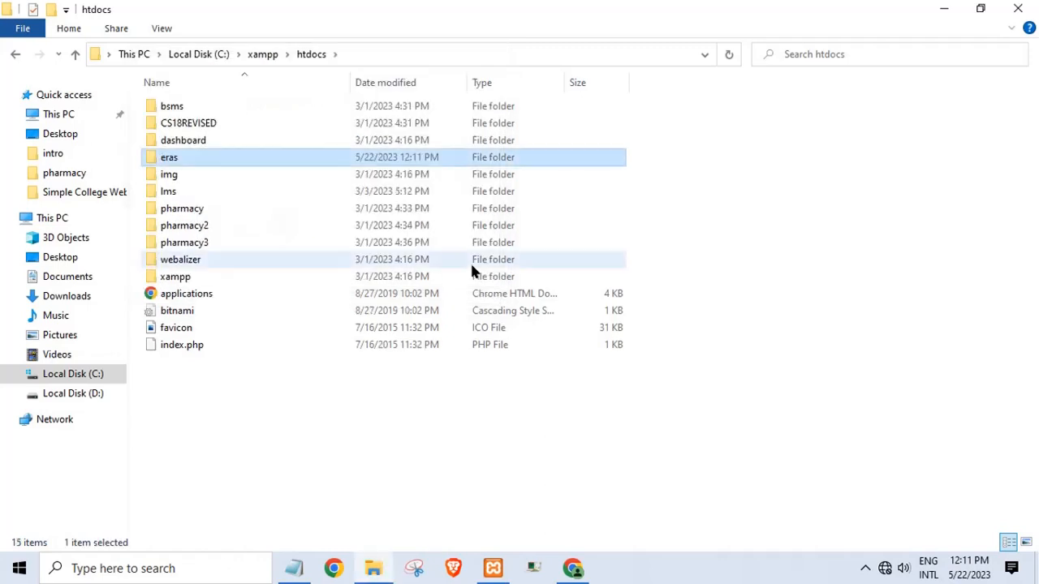
pyautogui.doubleClick(211, 159)
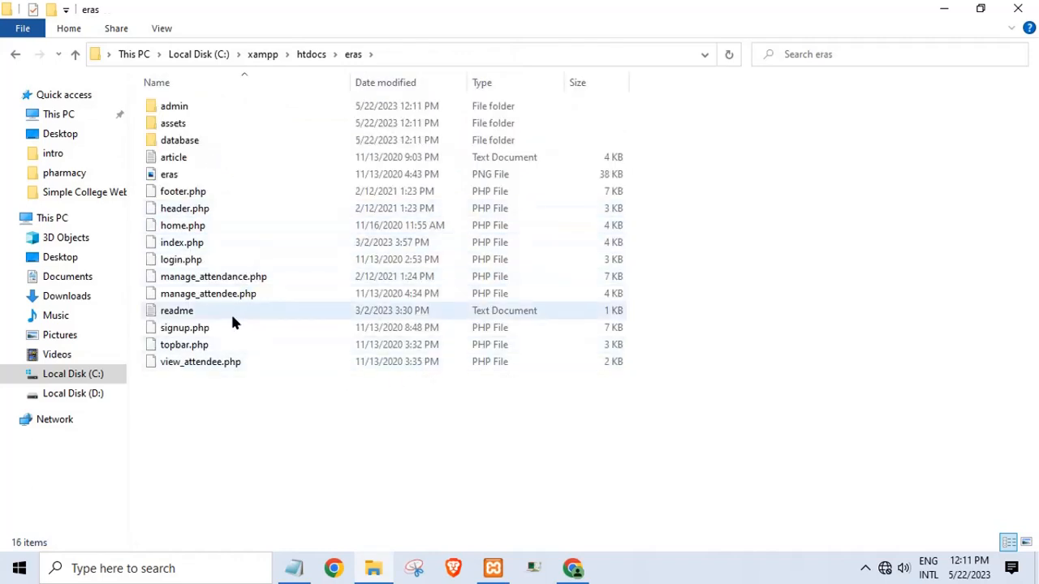
pyautogui.click(191, 245)
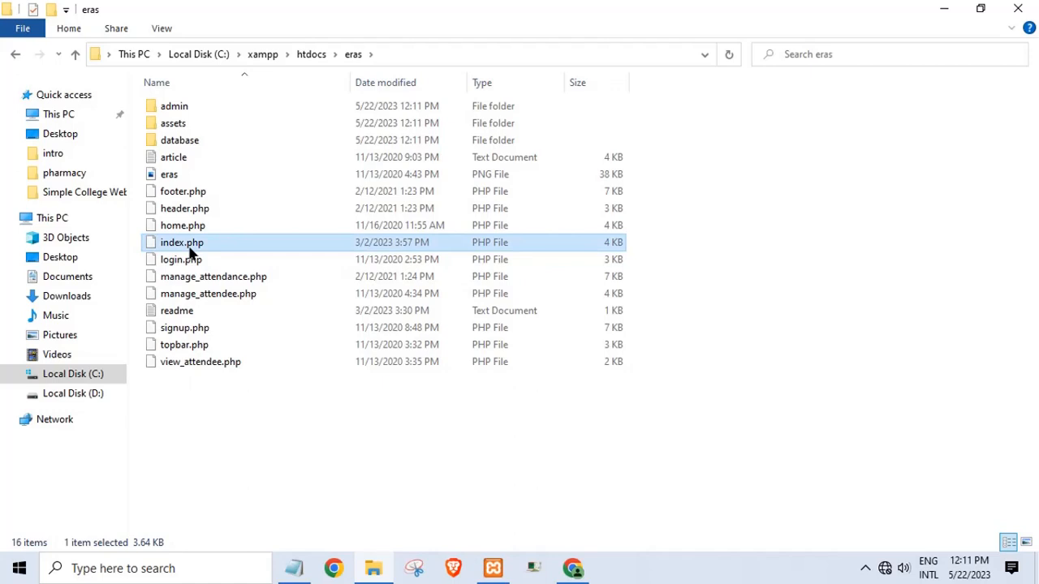
# - Open the eras index.php in Notepad++ and launch it in Chrome
pyautogui.rightClick(192, 252)
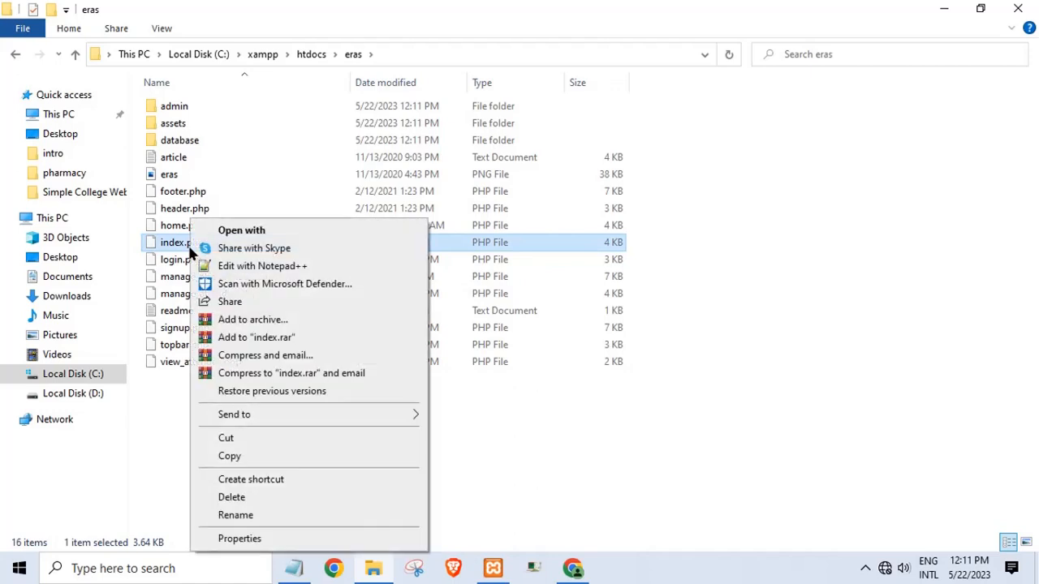
pyautogui.click(227, 272)
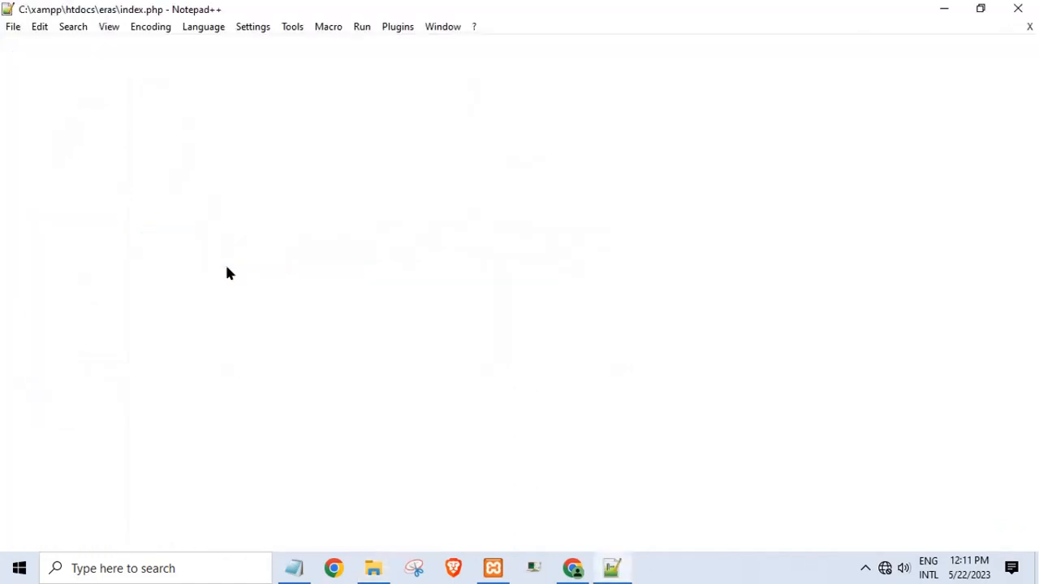
pyautogui.click(361, 28)
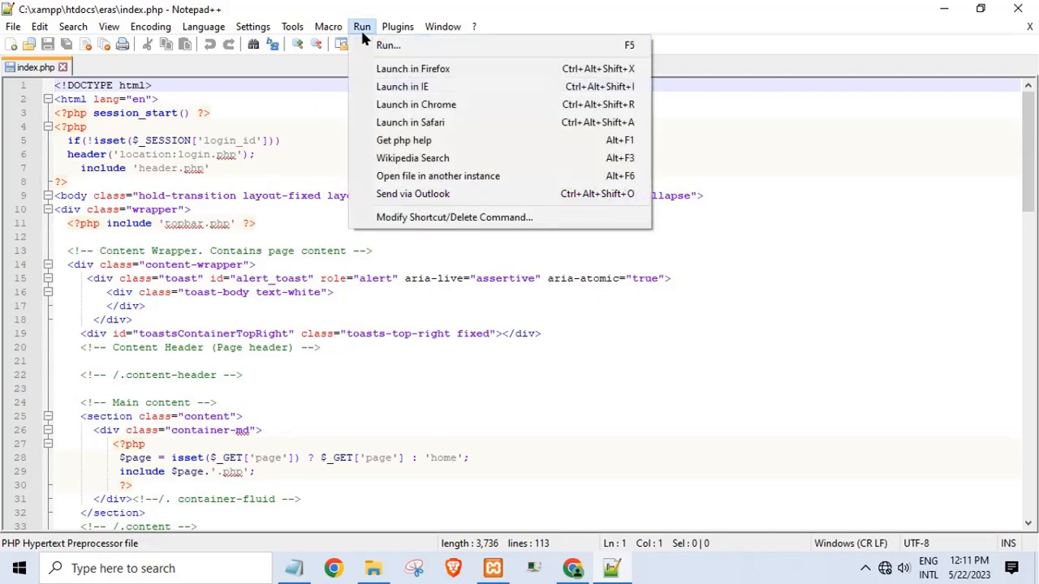
pyautogui.click(469, 106)
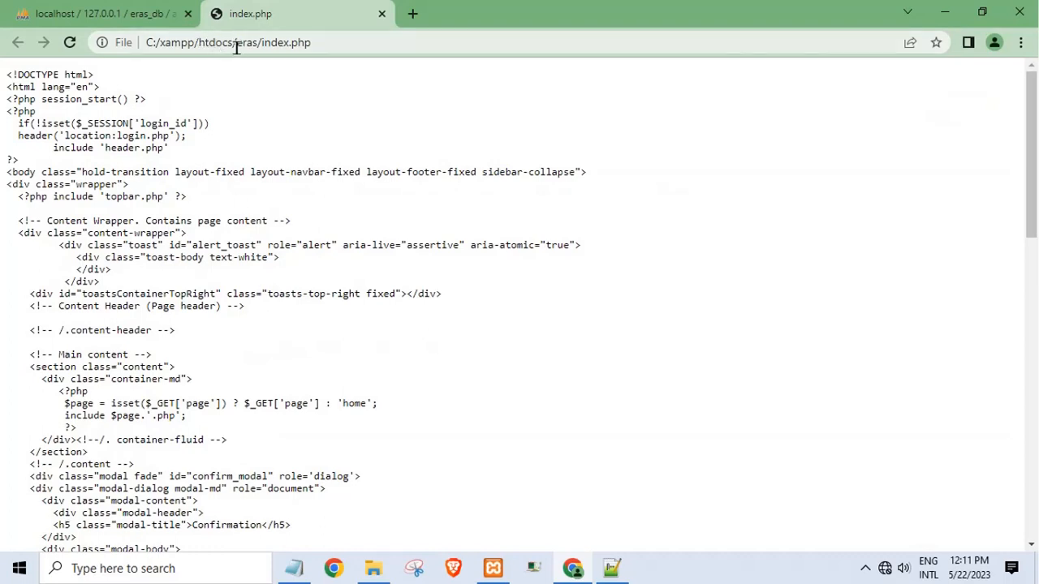
# - Load the page through localhost instead of the file path, then minimize Chrome
pyautogui.moveTo(233, 44); pyautogui.dragTo(147, 42)
pyautogui.press('BackSpace')
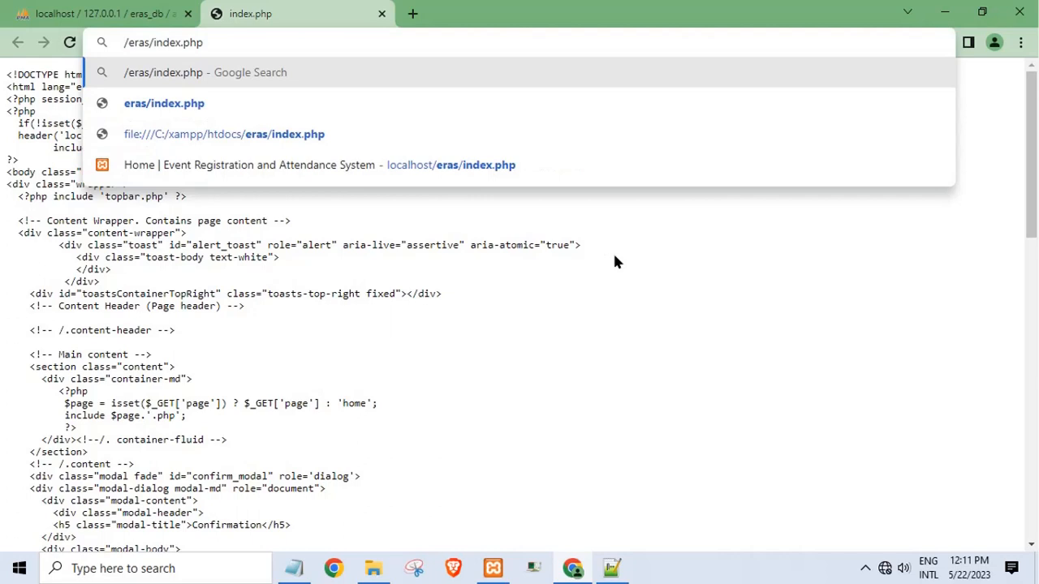
pyautogui.write('localhost')
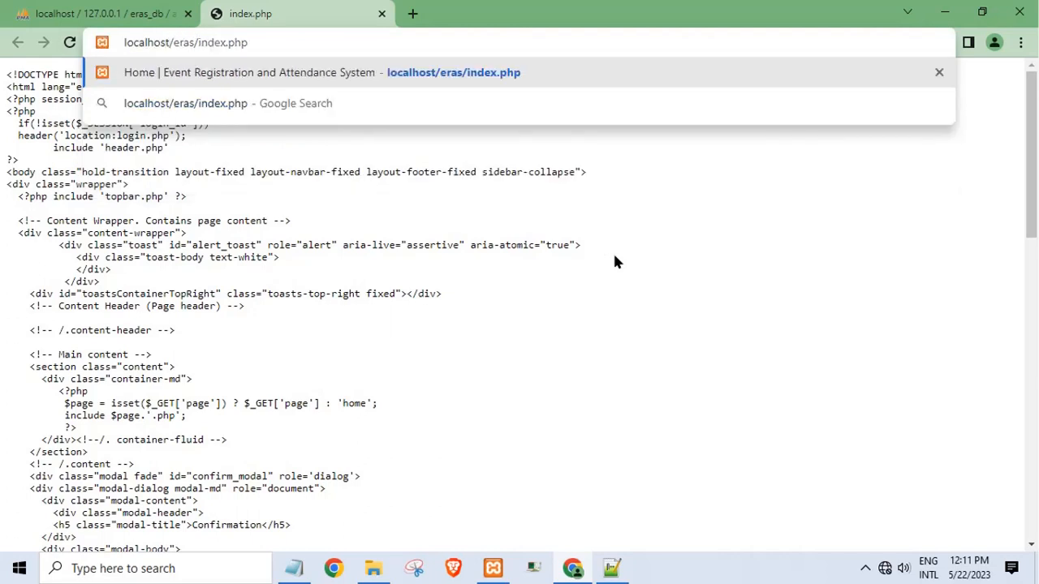
pyautogui.press('Return')
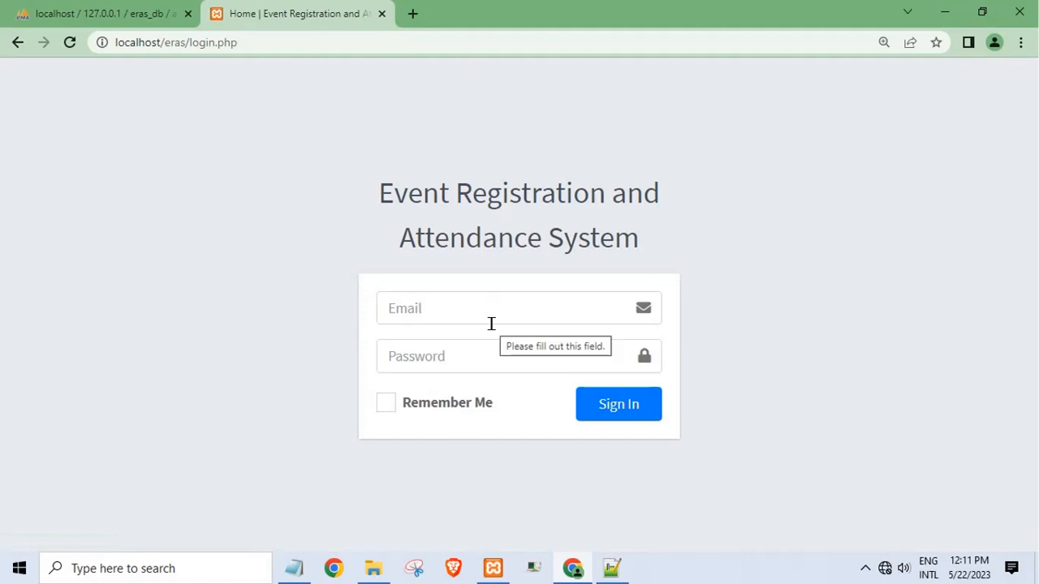
pyautogui.click(491, 324)
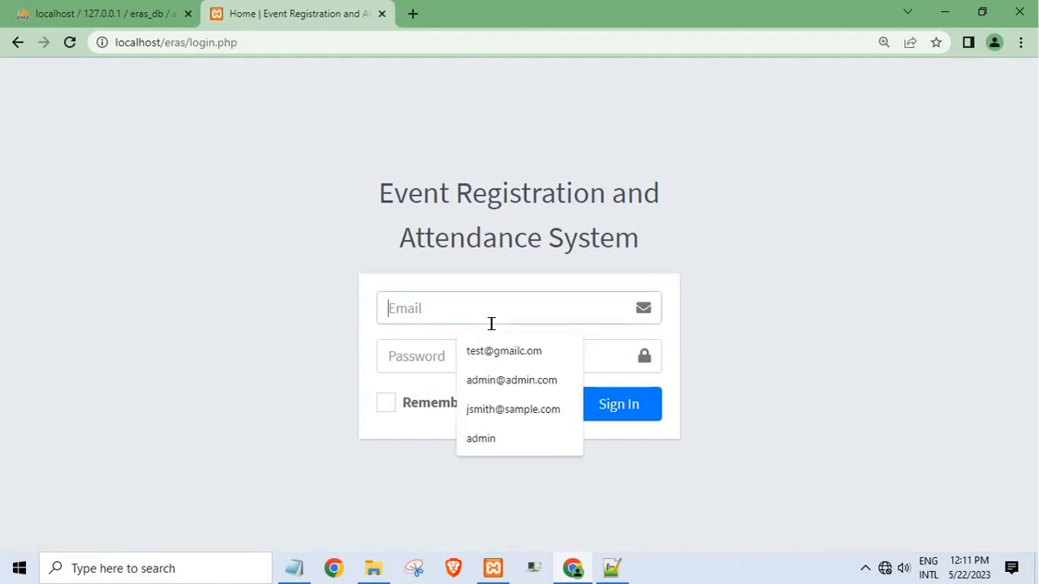
pyautogui.click(920, 505)
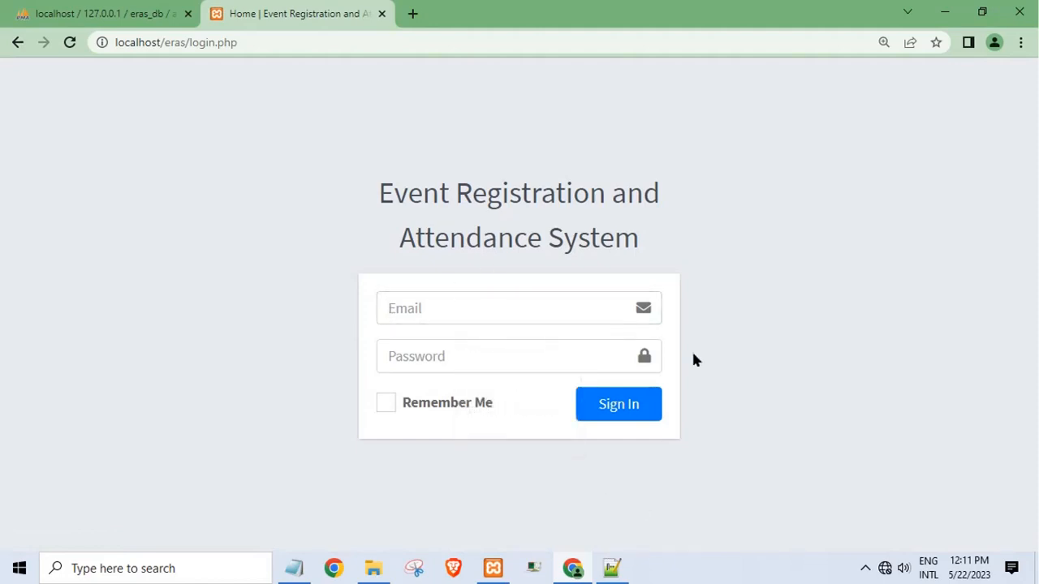
pyautogui.click(945, 13)
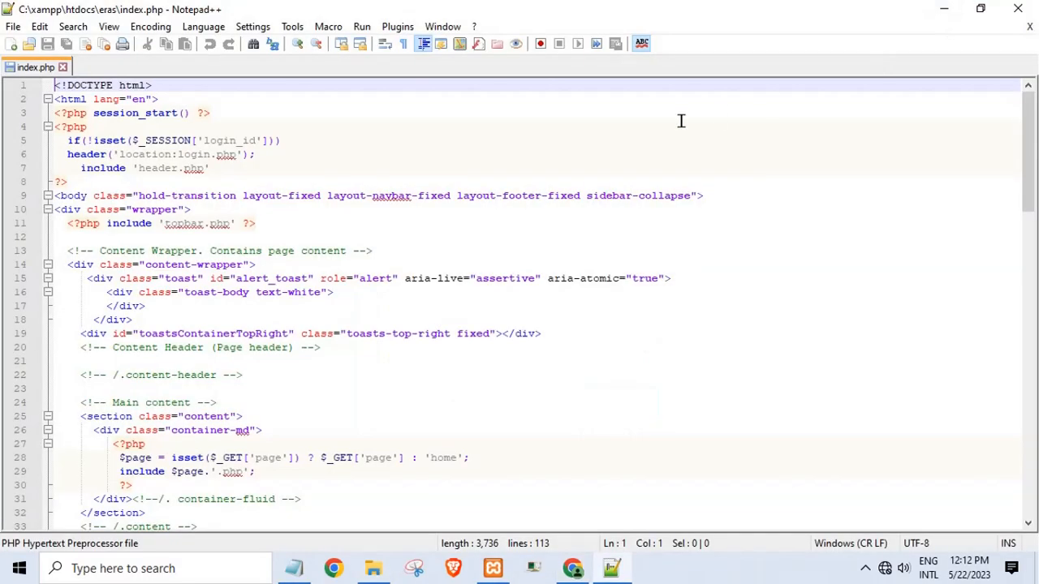
# - Close Notepad++ and open the eras readme maximized in Notepad
pyautogui.click(1018, 9)
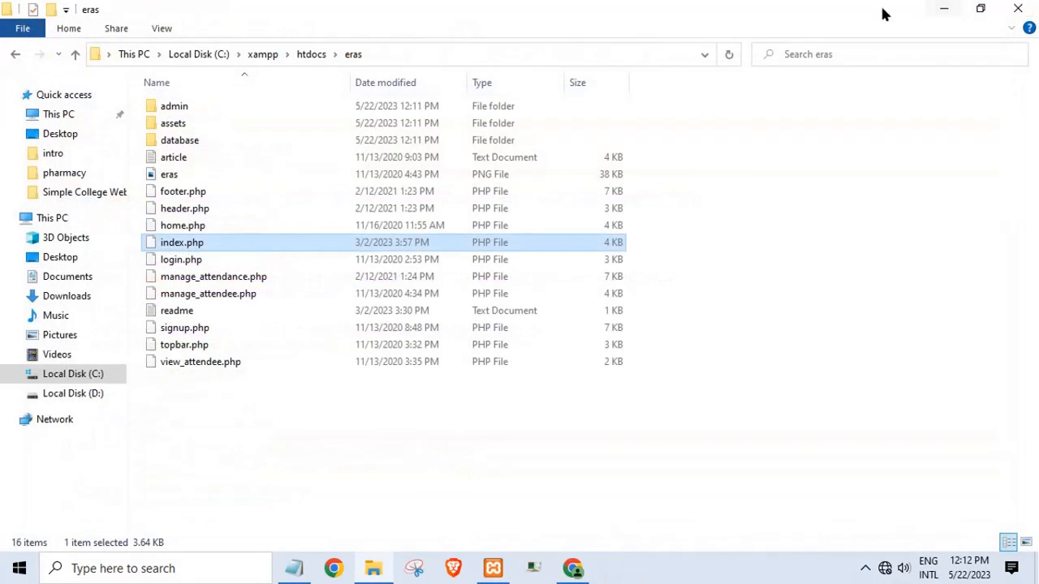
pyautogui.doubleClick(171, 314)
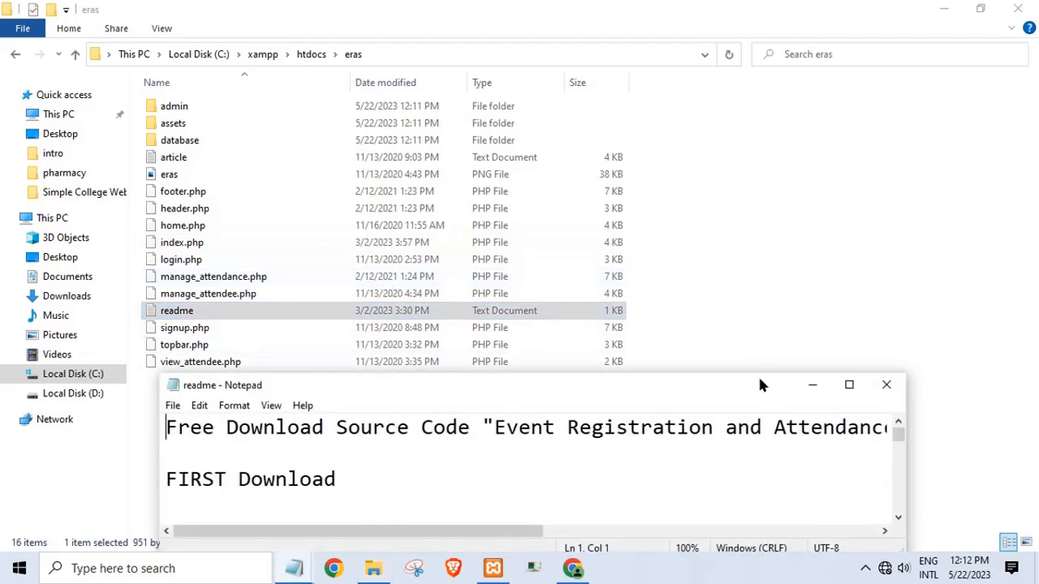
pyautogui.click(849, 385)
pyautogui.scroll(-10, 299, 309)
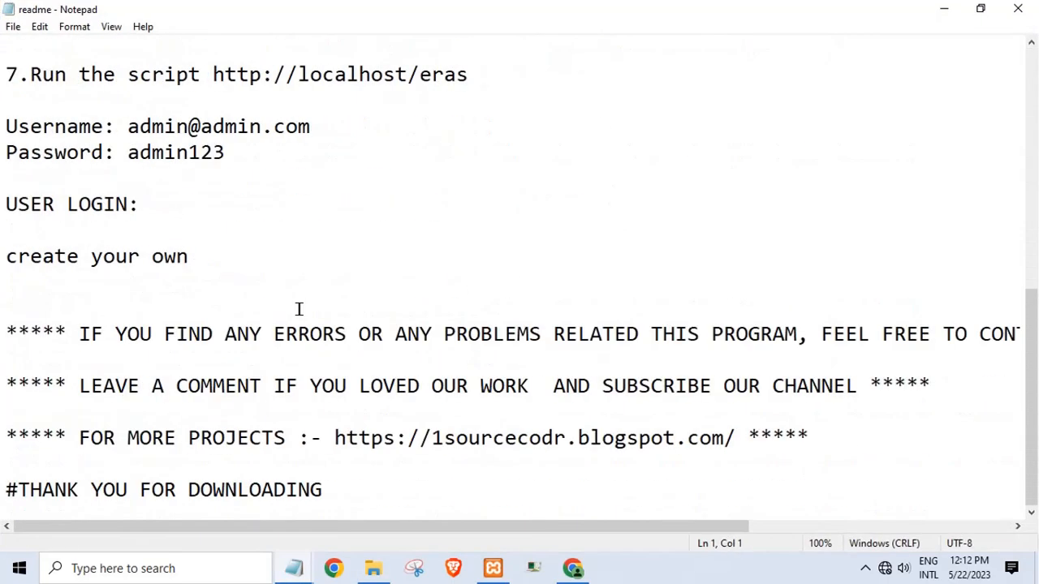
pyautogui.scroll(1, 299, 310)
# - Locate the admin username, password and email in the readme, then return to the eras folder
pyautogui.moveTo(128, 204); pyautogui.dragTo(227, 248)
pyautogui.click(333, 318)
pyautogui.scroll(-1, 168, 220)
pyautogui.scroll(4, 180, 240)
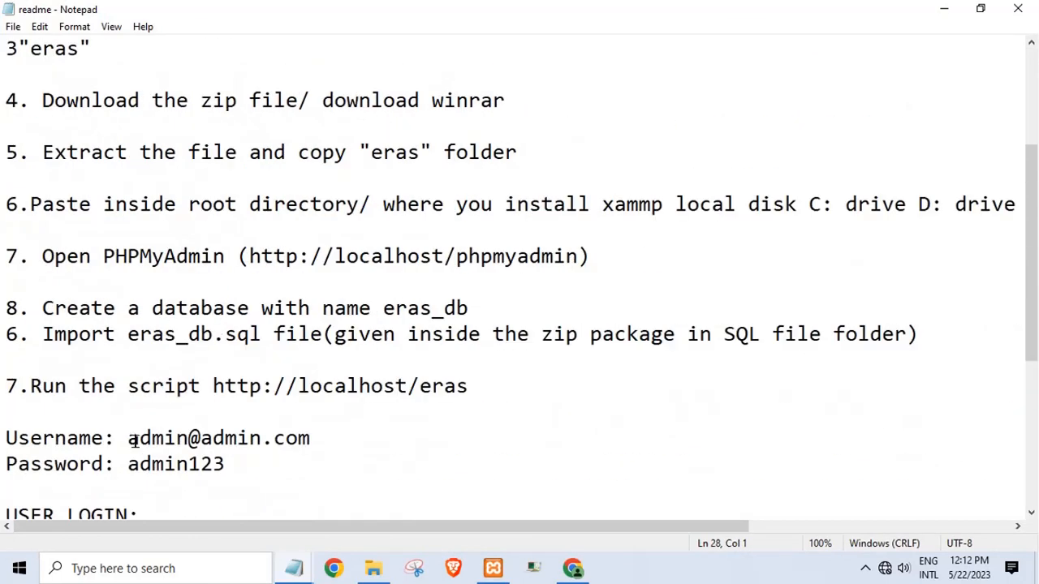
pyautogui.moveTo(134, 440); pyautogui.dragTo(319, 448)
pyautogui.click(321, 486)
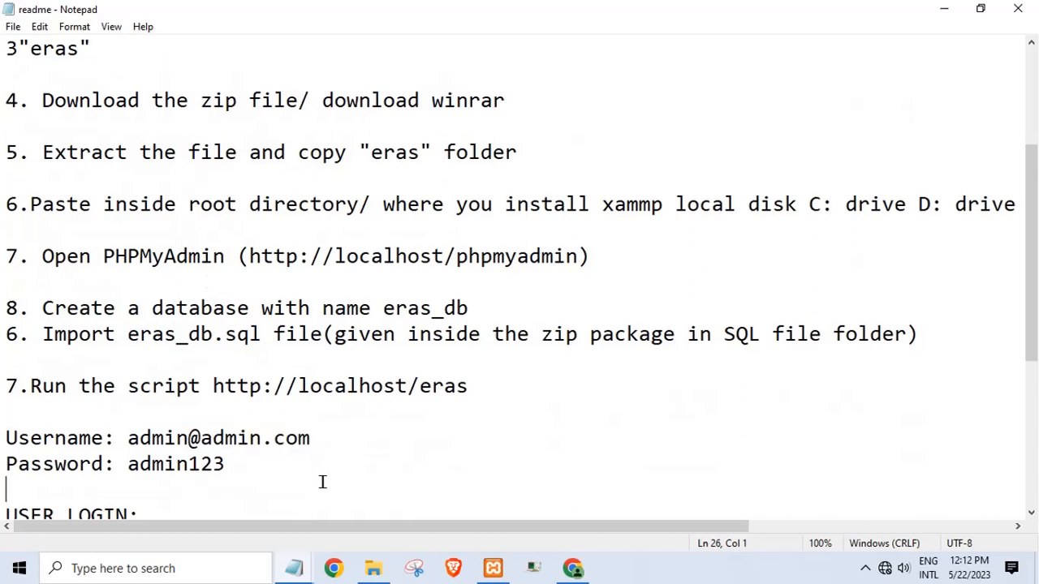
pyautogui.click(569, 572)
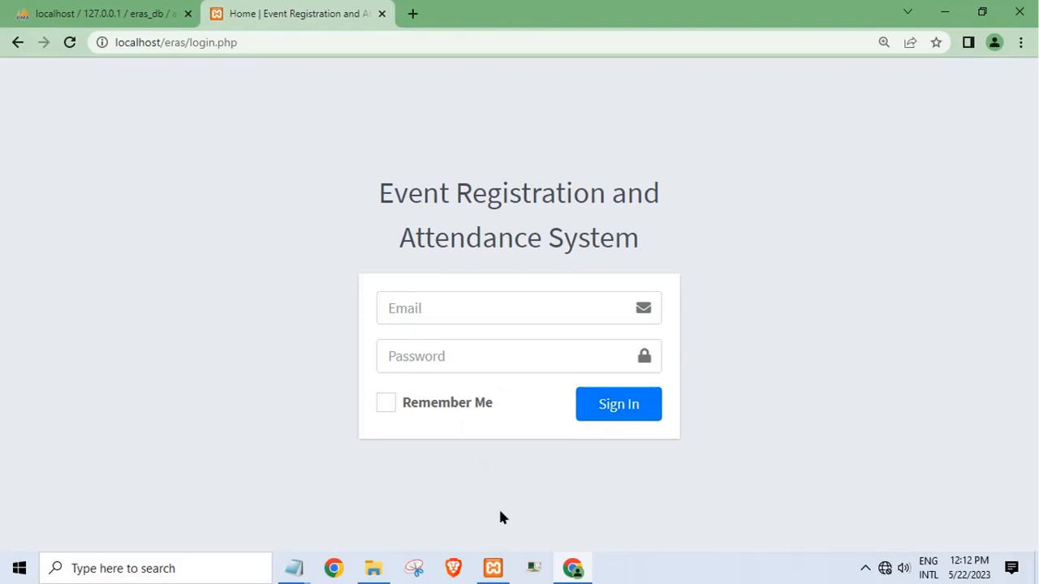
pyautogui.click(374, 568)
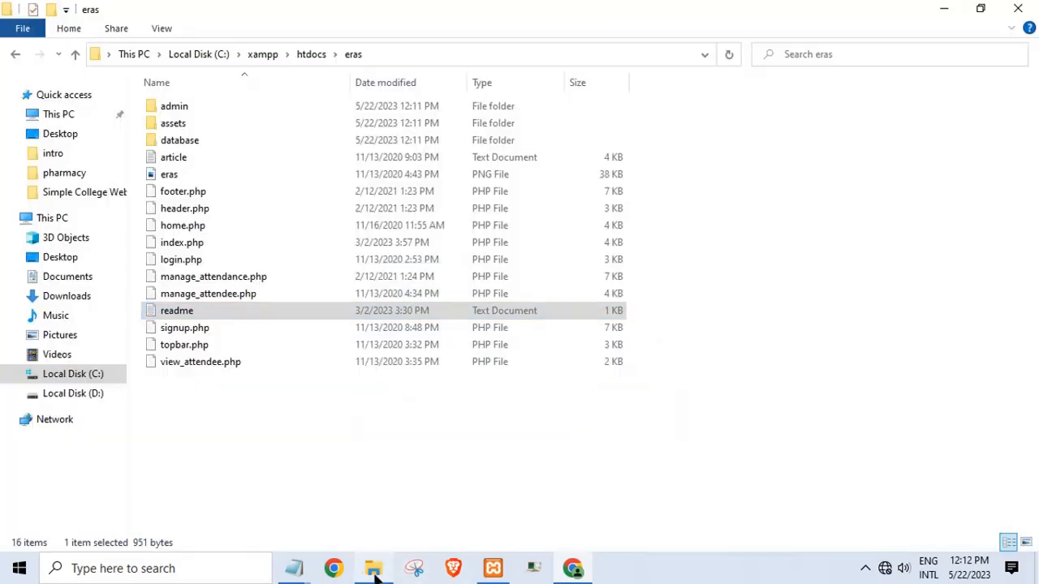
# - Open the eras admin index.php in Notepad++ and launch it in Chrome
pyautogui.doubleClick(184, 109)
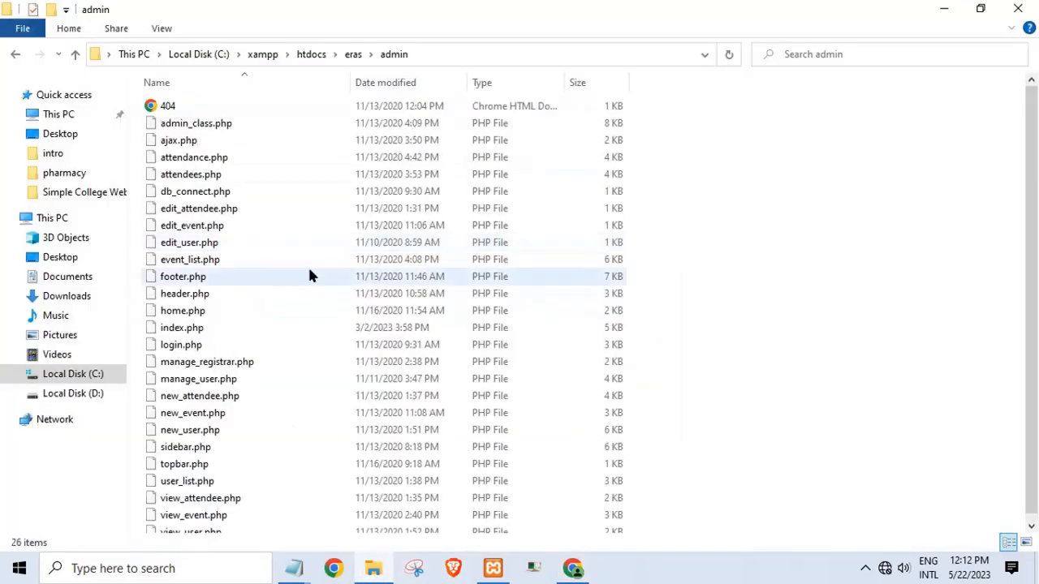
pyautogui.click(186, 331)
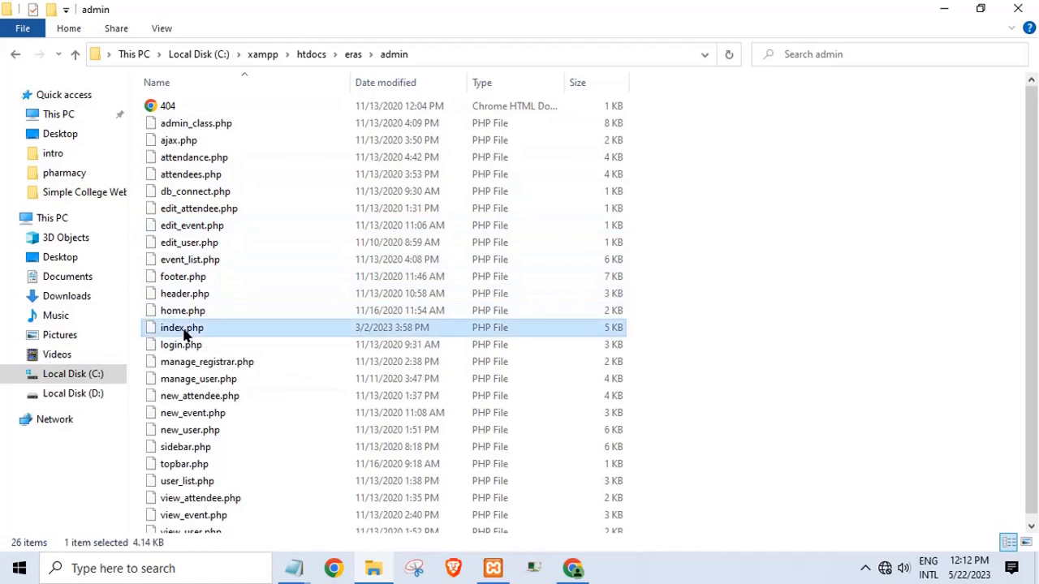
pyautogui.rightClick(185, 332)
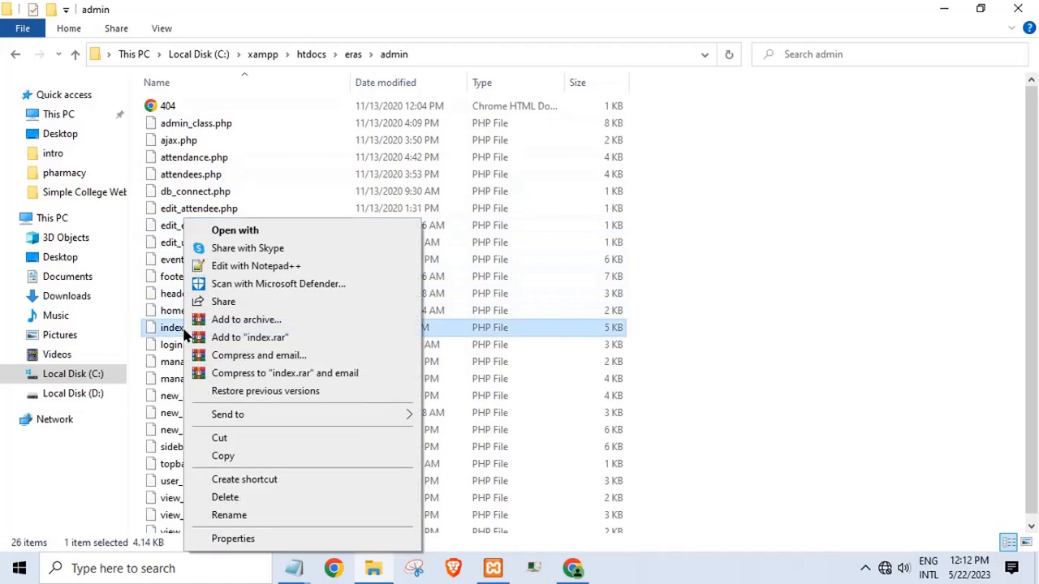
pyautogui.click(235, 267)
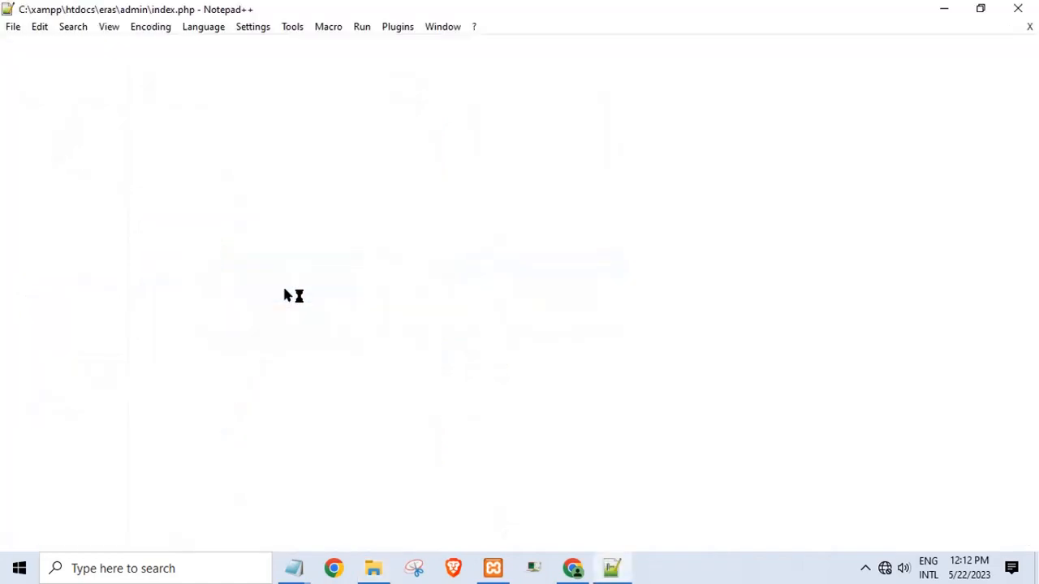
pyautogui.click(361, 27)
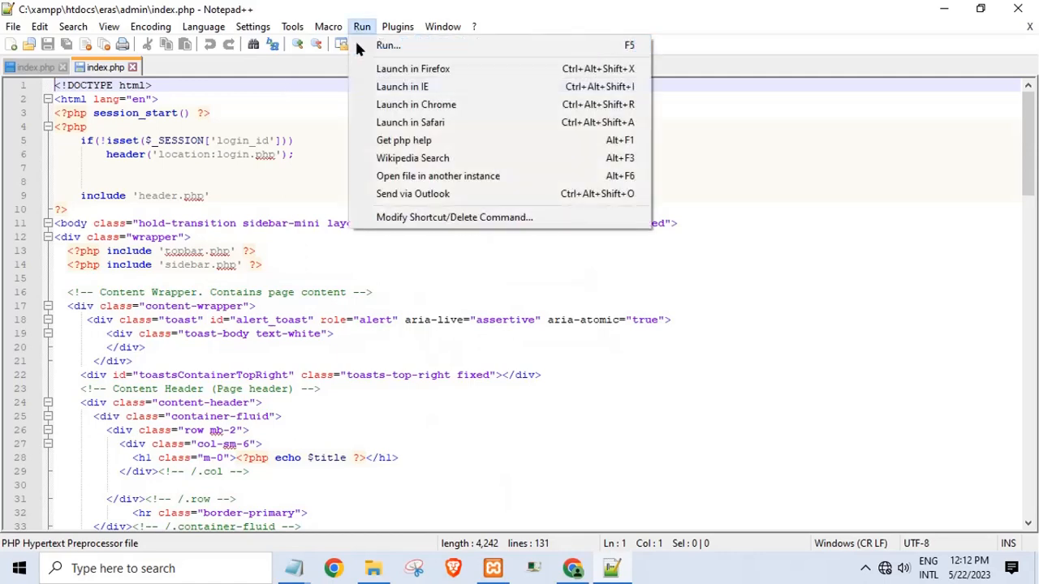
pyautogui.click(416, 106)
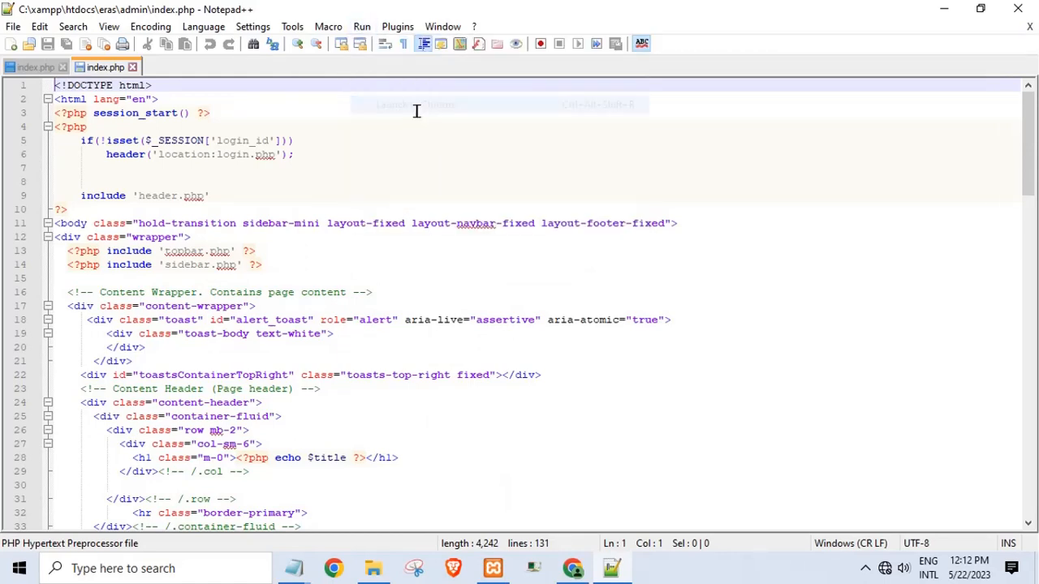
# - Reload the admin page through localhost instead of the local file path
pyautogui.moveTo(231, 44); pyautogui.dragTo(2, 85)
pyautogui.press('BackSpace')
pyautogui.write('localho')
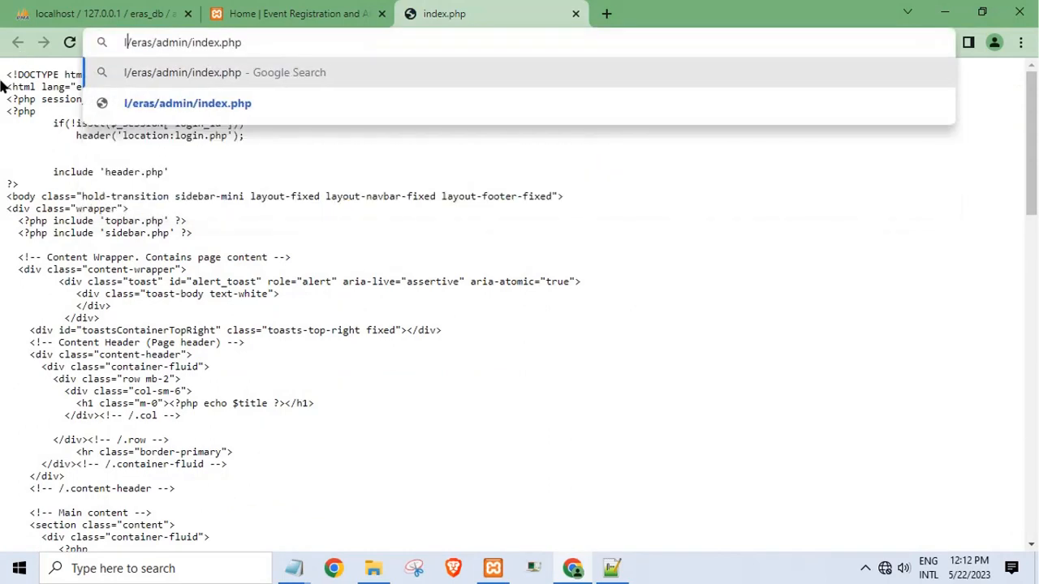
pyautogui.write('st')
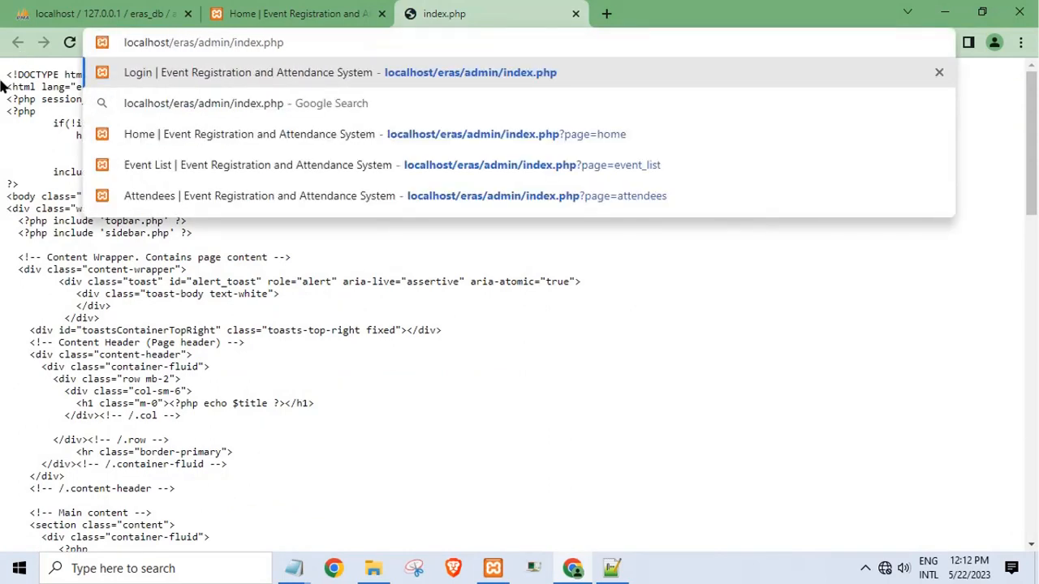
pyautogui.press('Return')
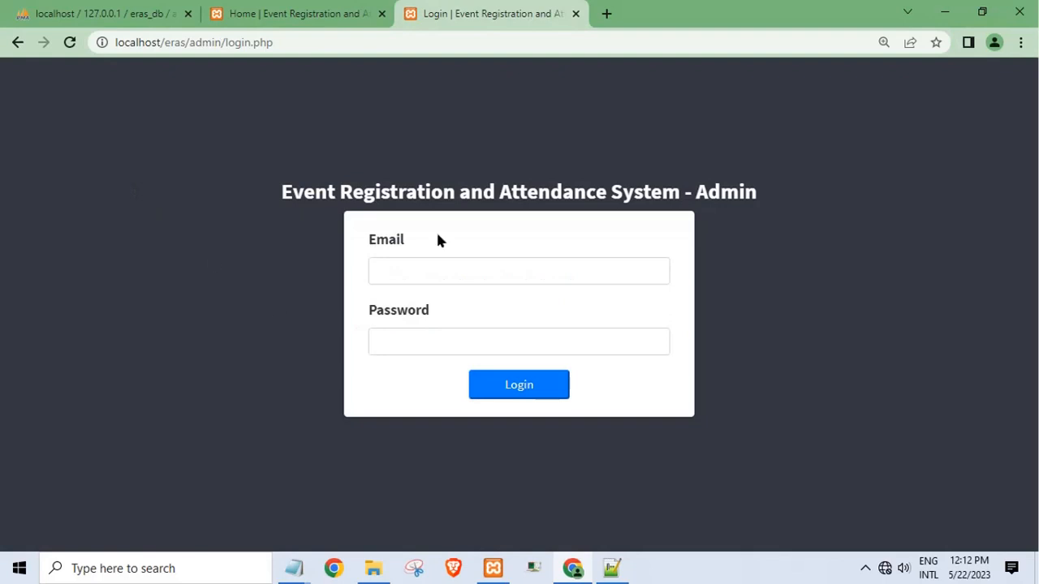
# - Fill in the admin email on the login form from autofill
pyautogui.click(427, 273)
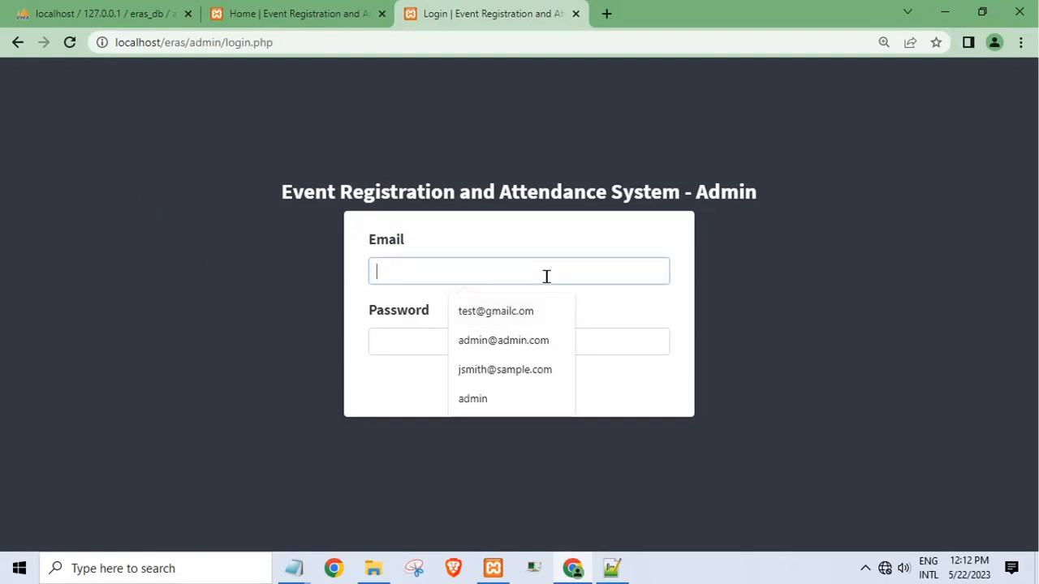
pyautogui.write('admin')
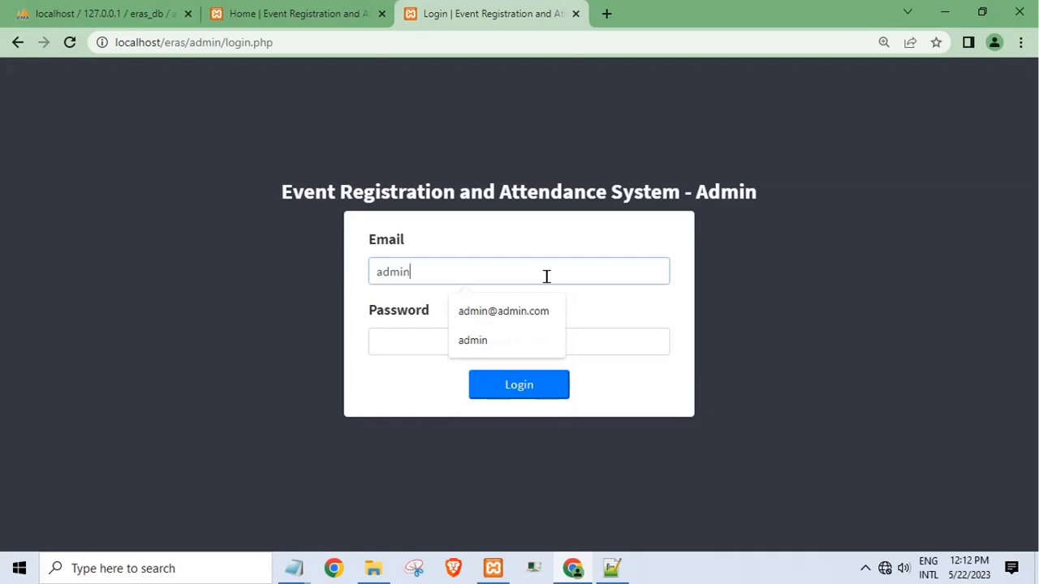
pyautogui.click(524, 311)
pyautogui.click(461, 336)
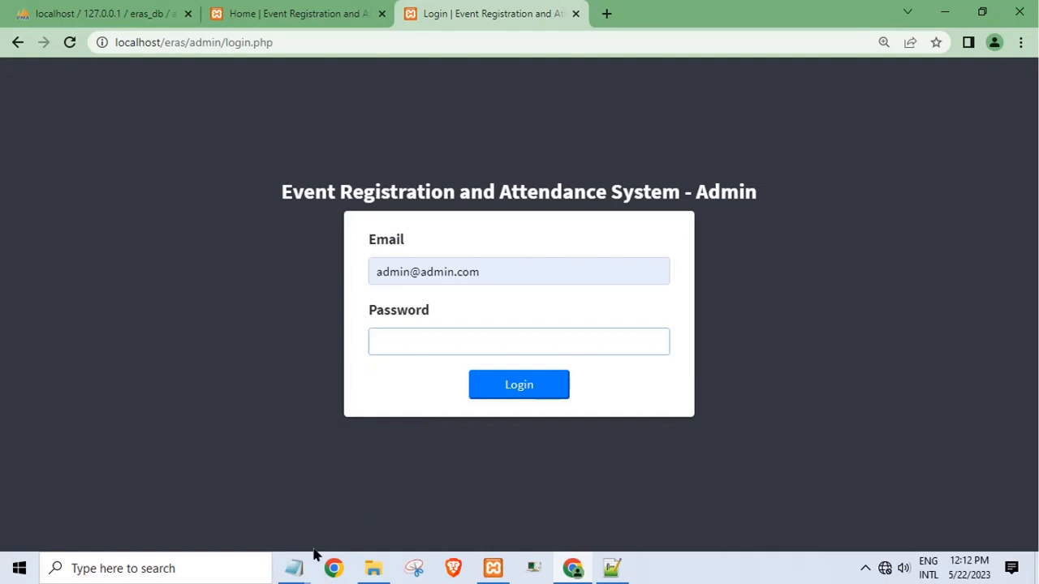
# - Copy the admin password from the readme, enter it and log in
pyautogui.moveTo(296, 565)
pyautogui.click(267, 483)
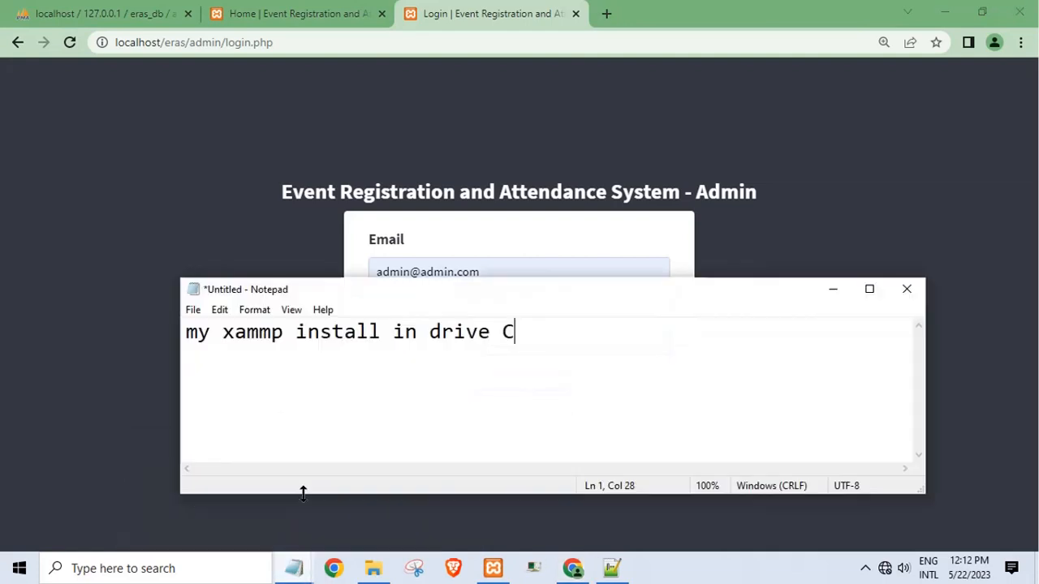
pyautogui.moveTo(295, 563)
pyautogui.click(360, 505)
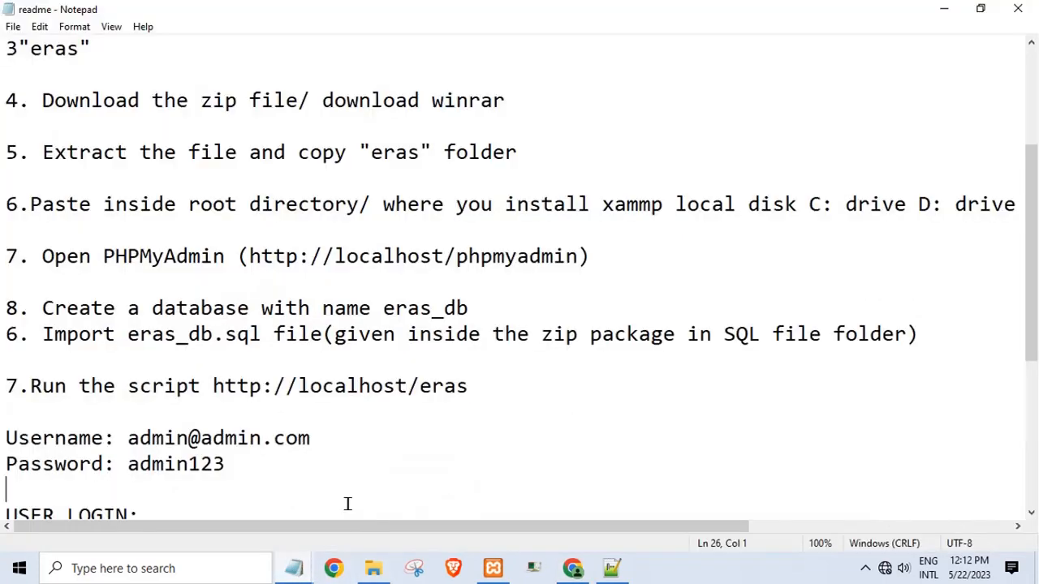
pyautogui.doubleClick(194, 464)
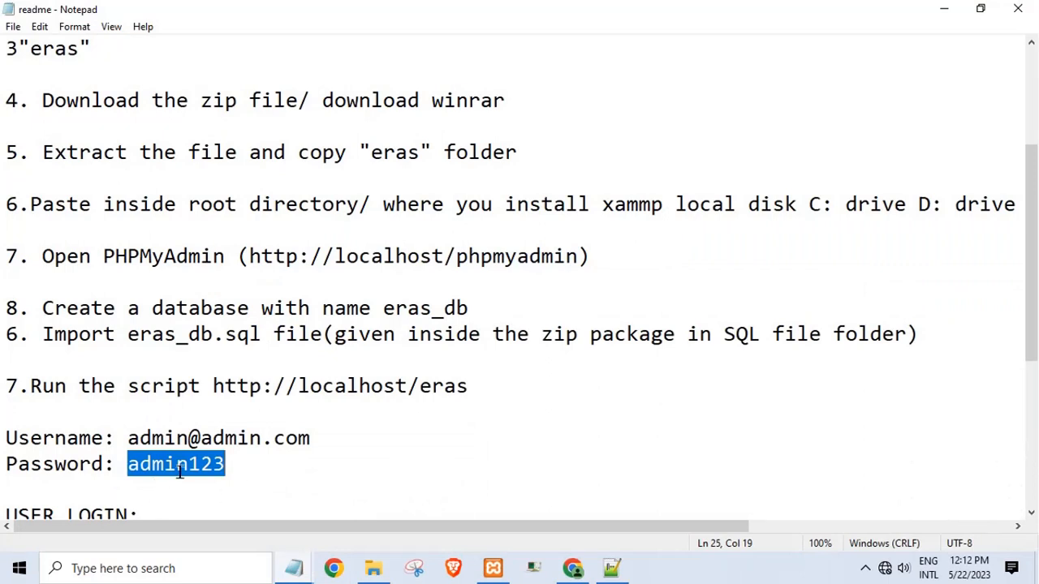
pyautogui.click(576, 570)
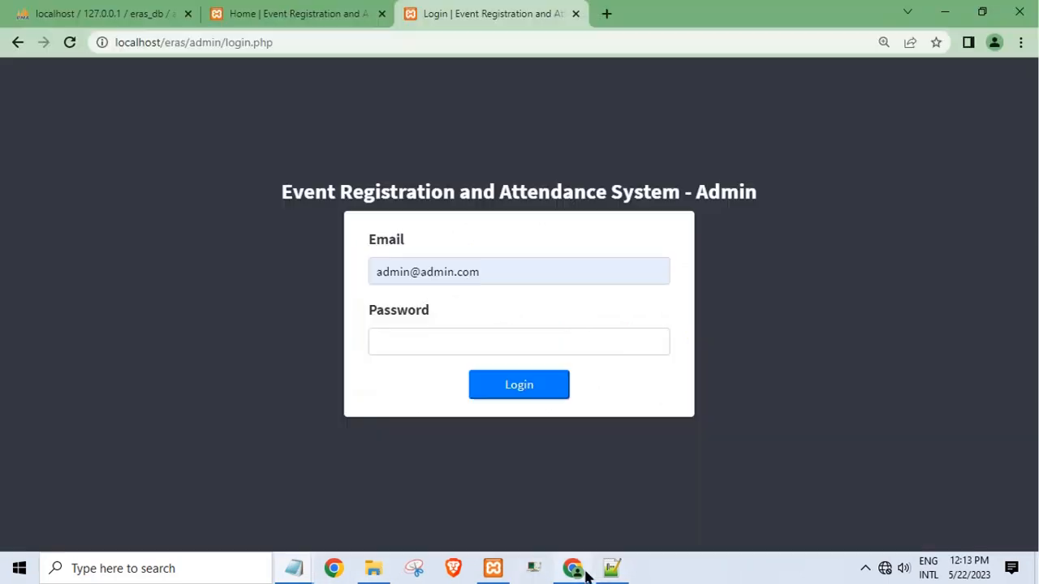
pyautogui.write('ad')
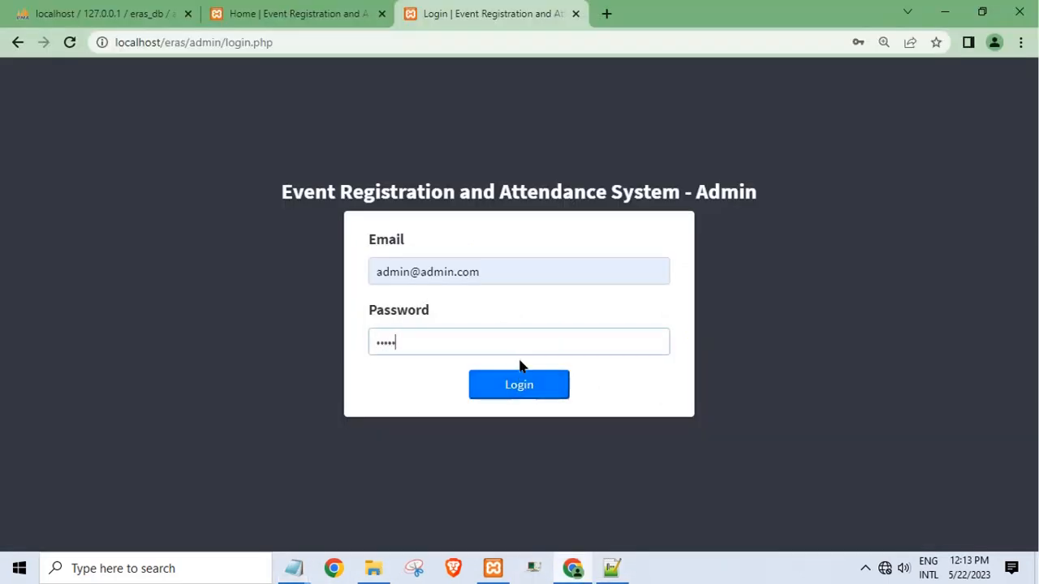
pyautogui.click(540, 378)
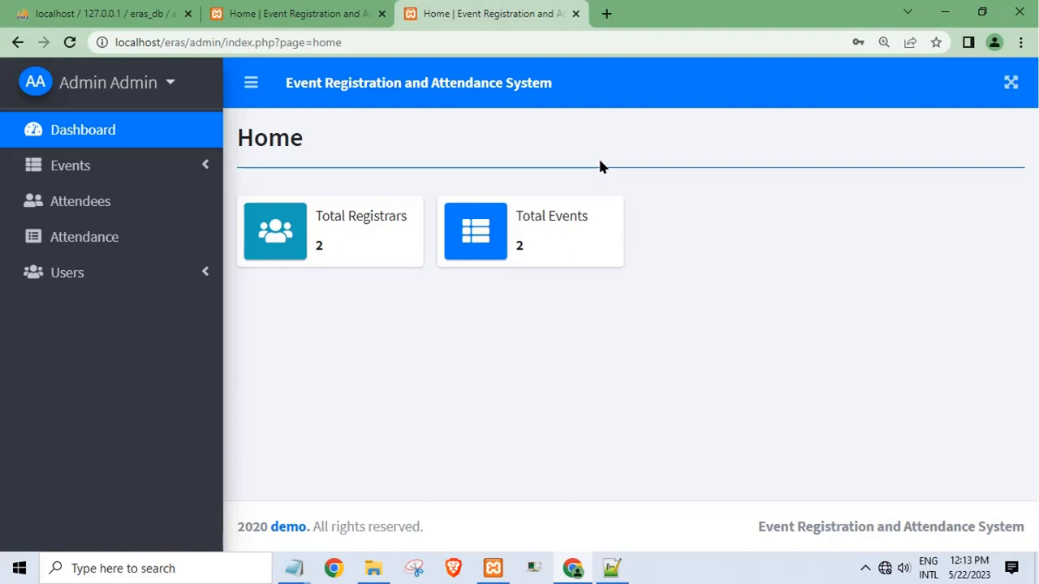
# - Open the Attendees list and start adding a new attendee
pyautogui.click(118, 168)
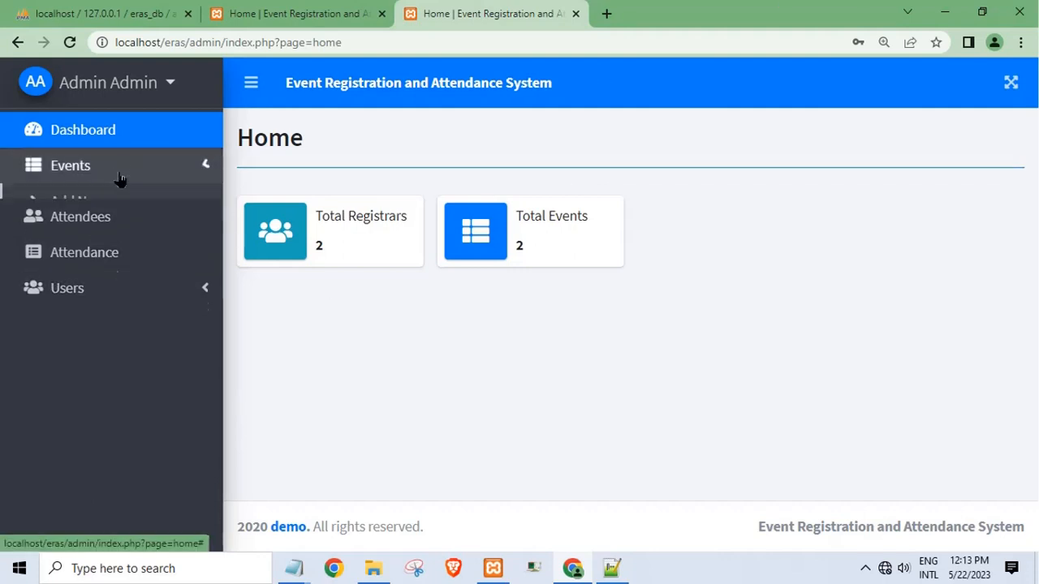
pyautogui.click(92, 289)
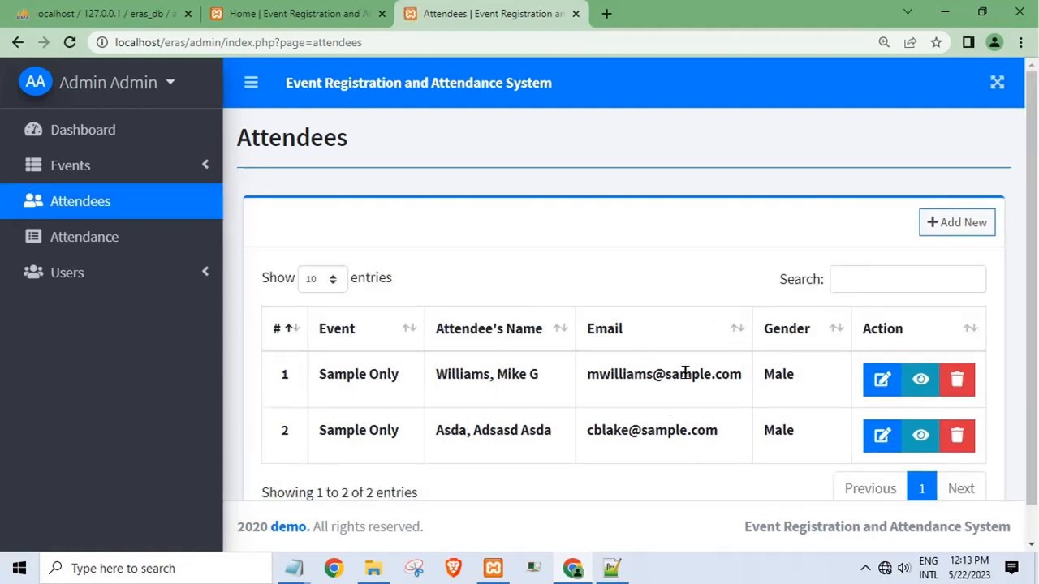
pyautogui.doubleClick(670, 436)
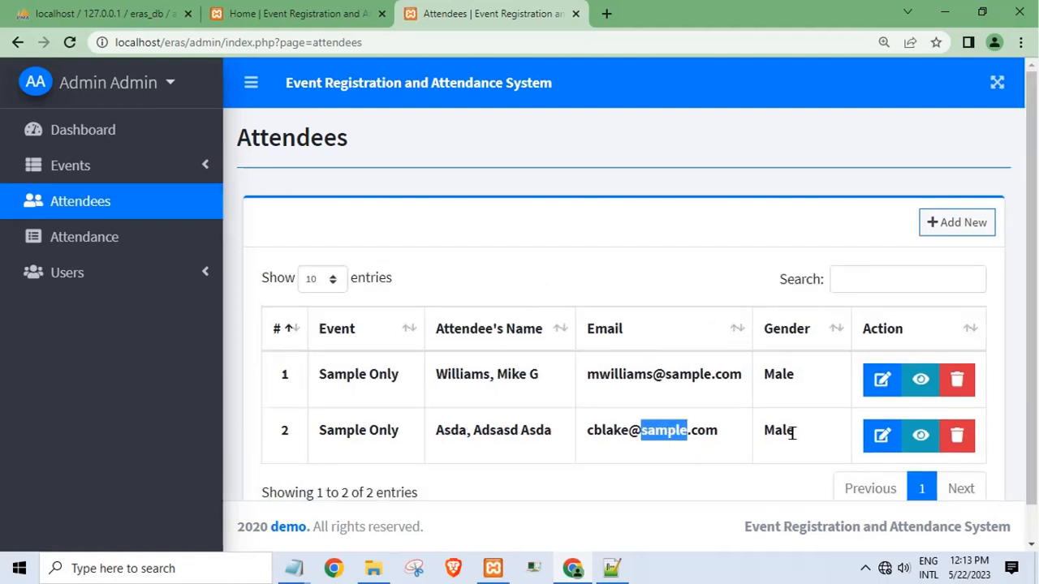
pyautogui.click(934, 227)
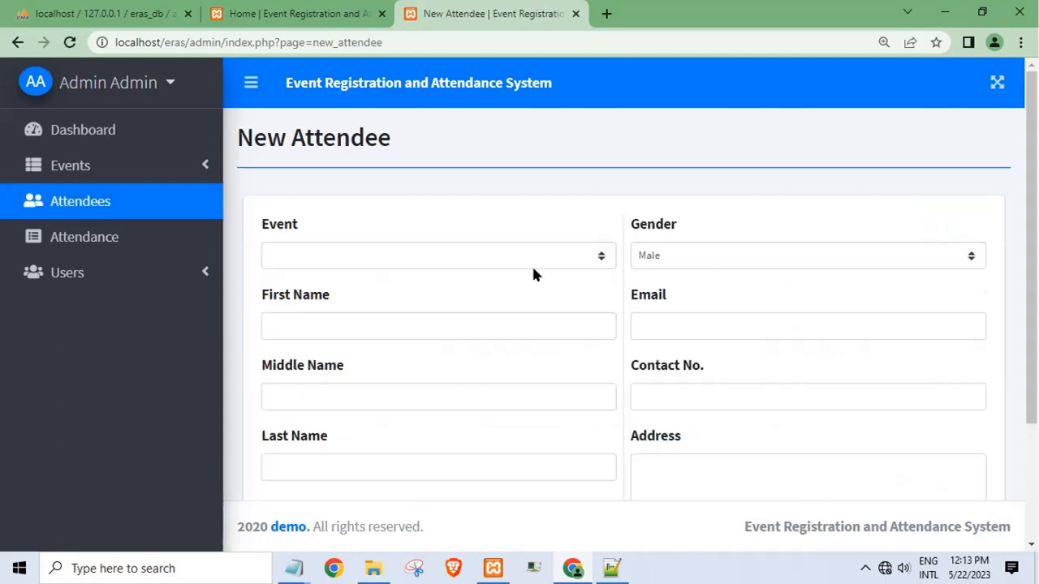
# - Assign the attendee to Event 2 with first, middle and last name 'test' and gender Female
pyautogui.click(489, 255)
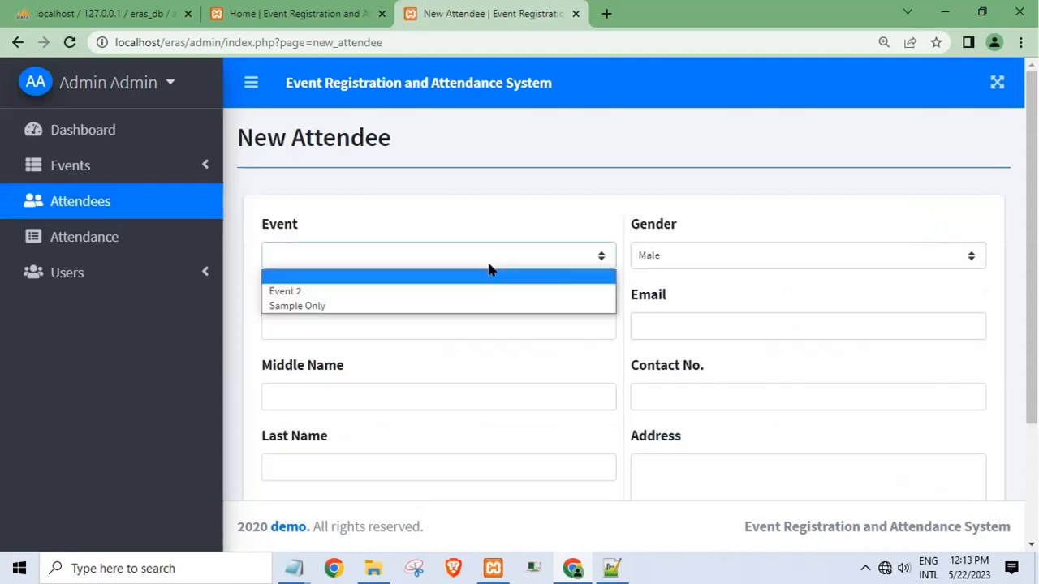
pyautogui.click(439, 300)
pyautogui.click(411, 329)
pyautogui.click(379, 368)
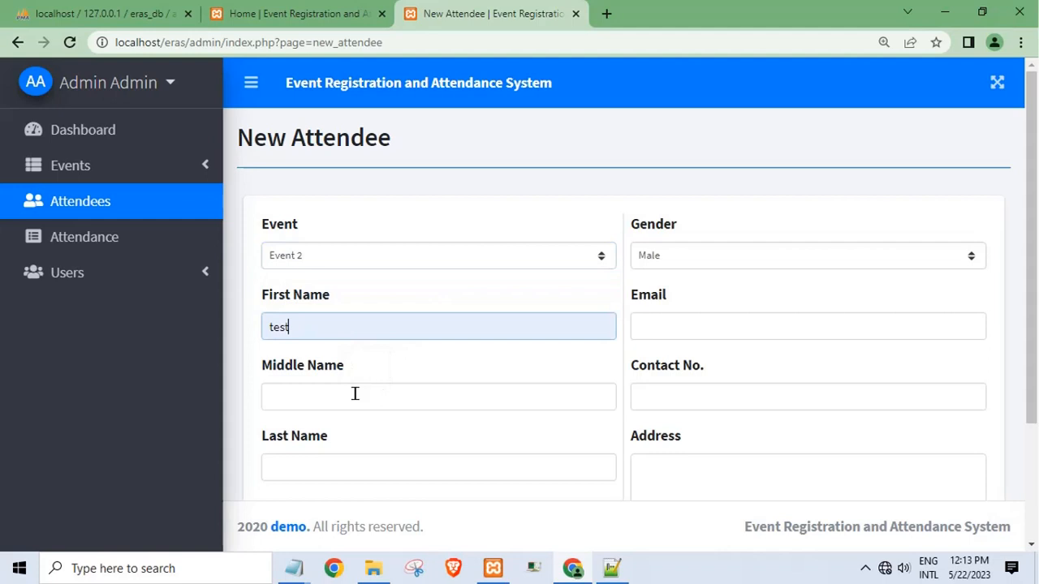
pyautogui.click(355, 395)
pyautogui.click(357, 433)
pyautogui.click(354, 468)
pyautogui.click(359, 507)
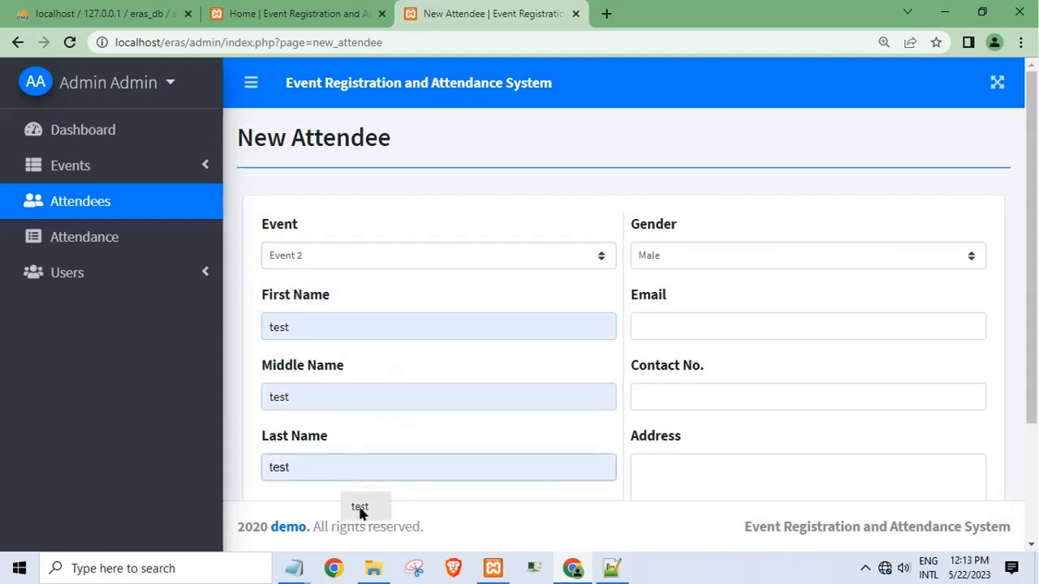
pyautogui.click(659, 258)
pyautogui.click(673, 294)
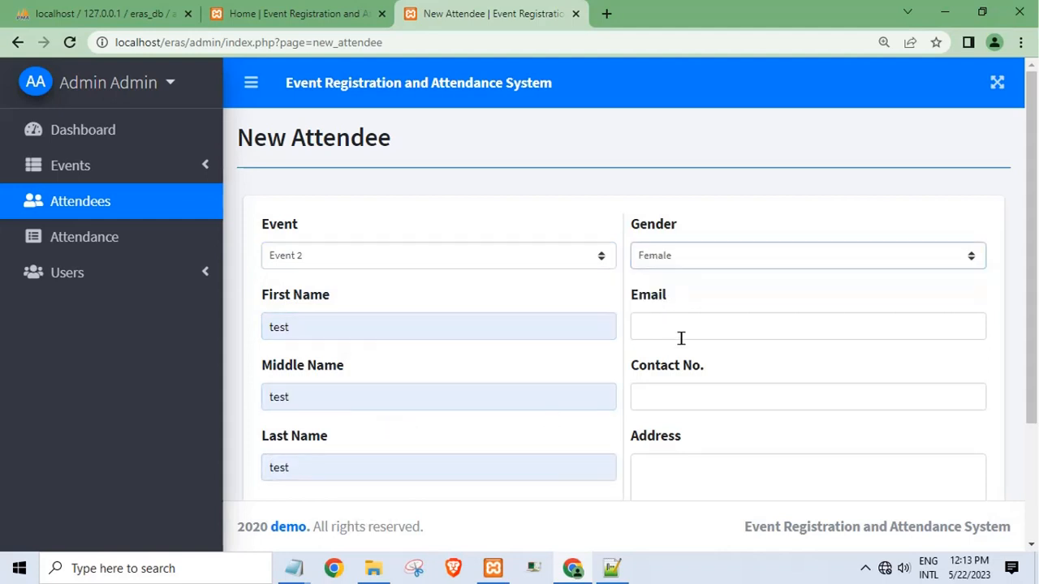
# - Fill in the email, contact number and address 'test', then save the attendee
pyautogui.click(681, 338)
pyautogui.click(728, 364)
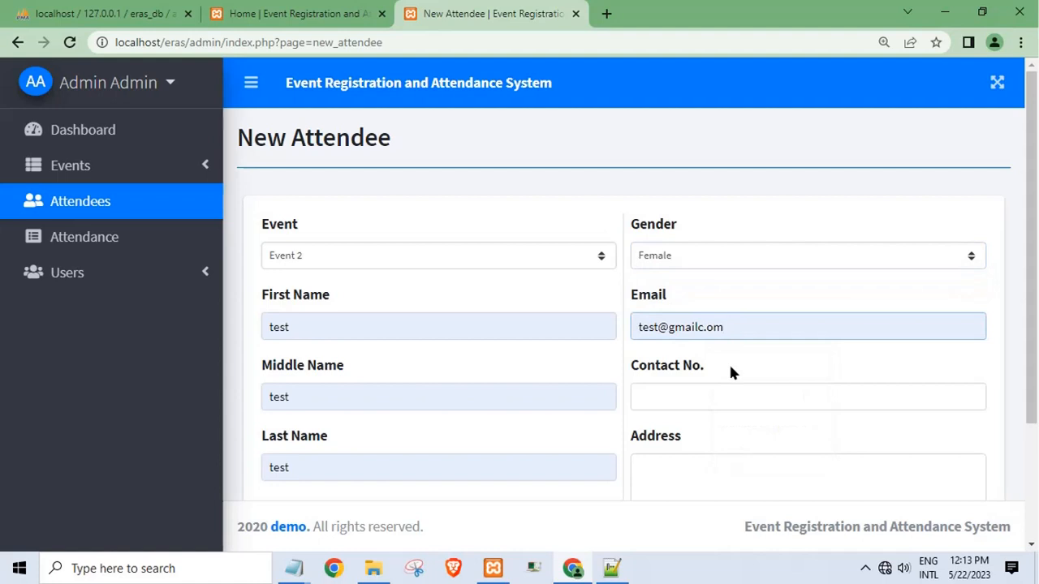
pyautogui.click(718, 407)
pyautogui.click(723, 432)
pyautogui.click(670, 467)
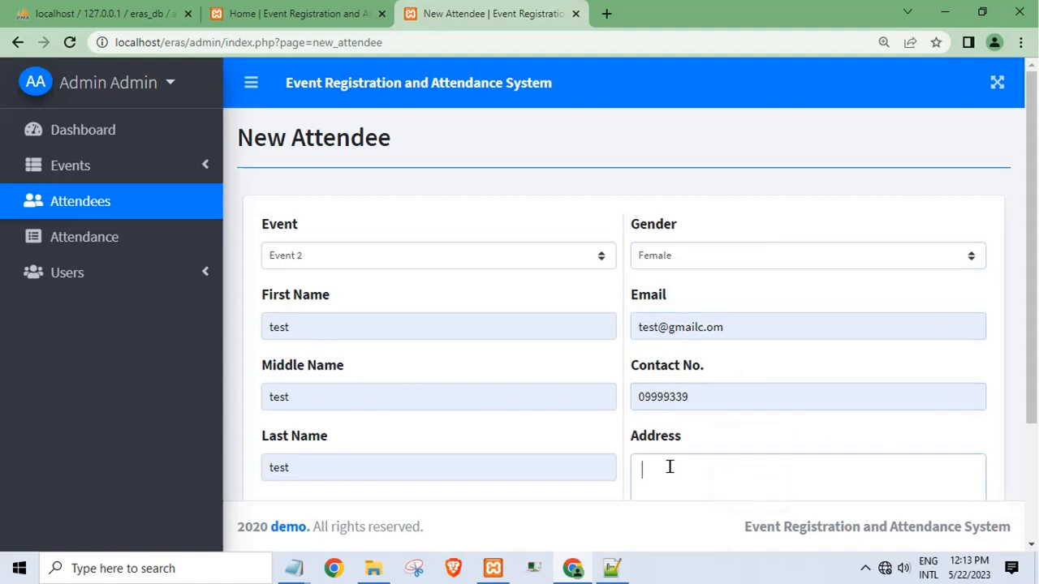
pyautogui.write('test')
pyautogui.scroll(-2, 710, 509)
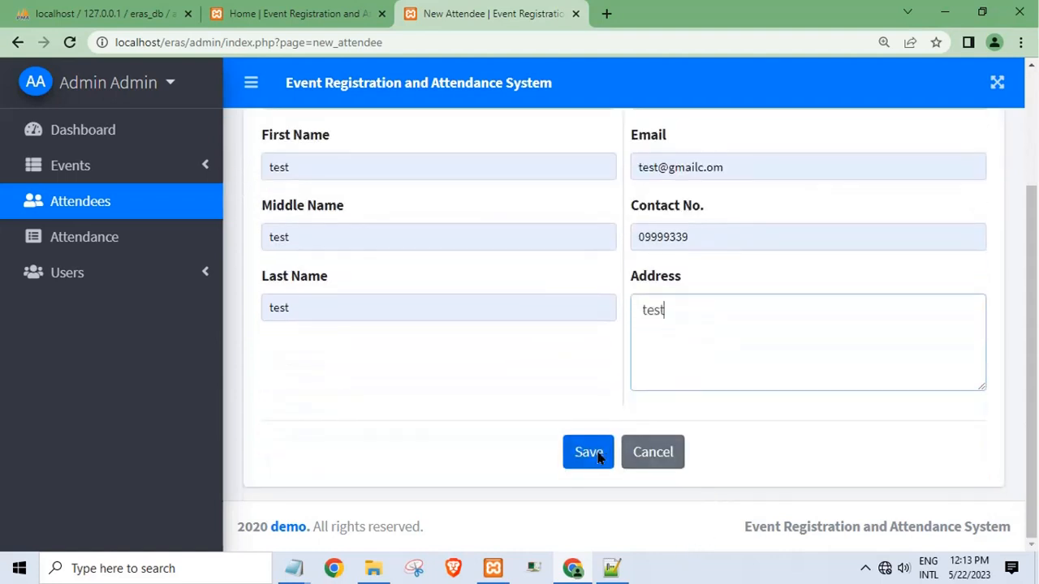
pyautogui.scroll(1, 597, 459)
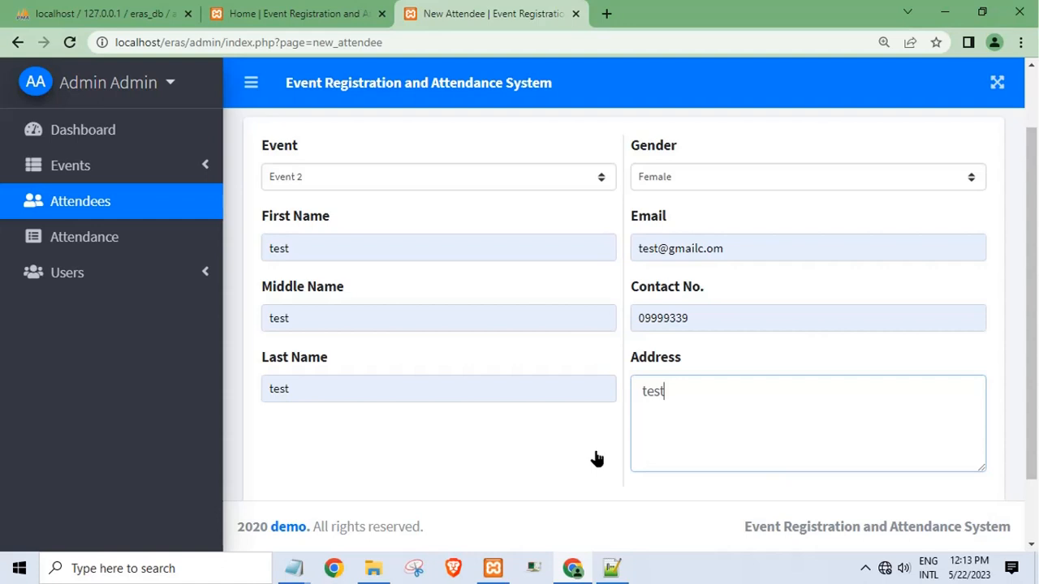
pyautogui.scroll(1, 597, 459)
pyautogui.scroll(-2, 596, 459)
pyautogui.click(595, 455)
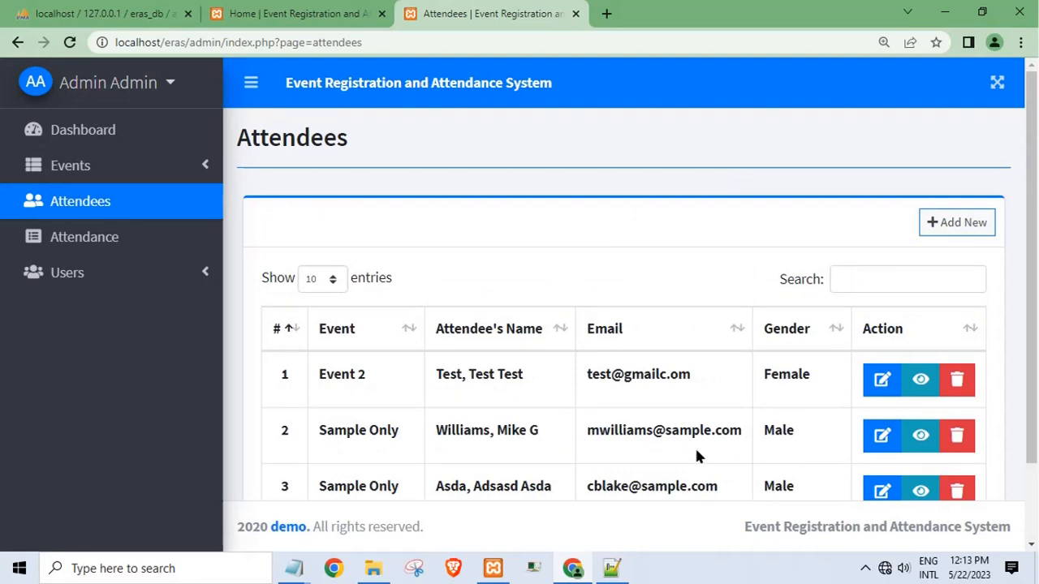
# - View and close the details of the new attendee and a second attendee
pyautogui.click(910, 386)
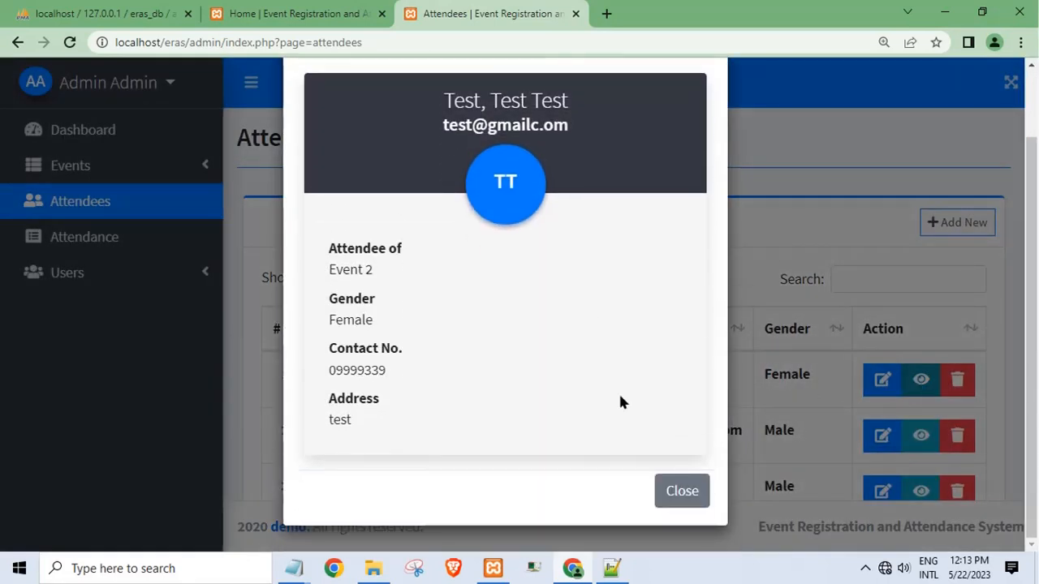
pyautogui.click(684, 495)
pyautogui.click(920, 436)
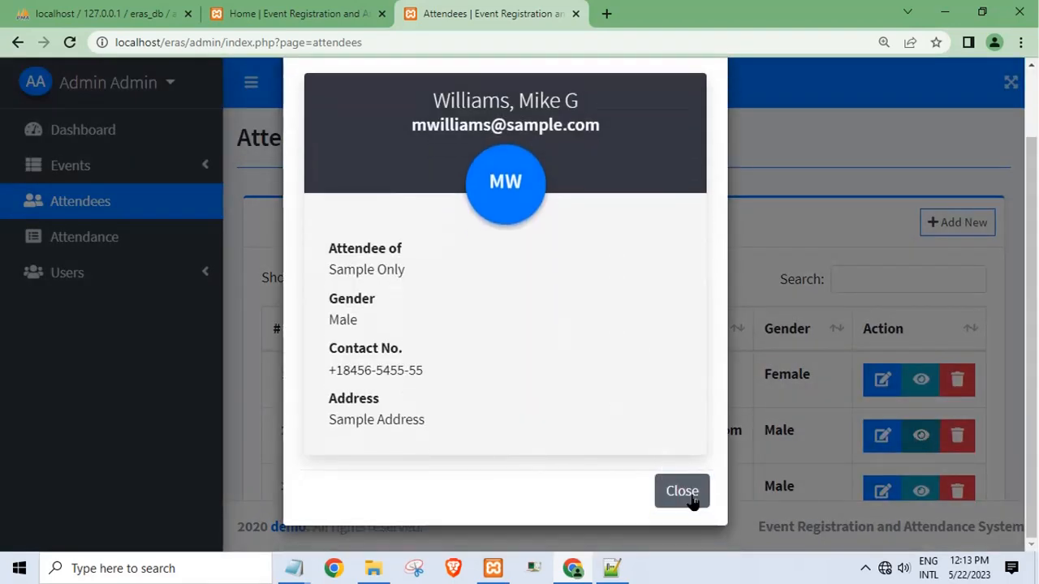
pyautogui.click(684, 493)
pyautogui.click(107, 270)
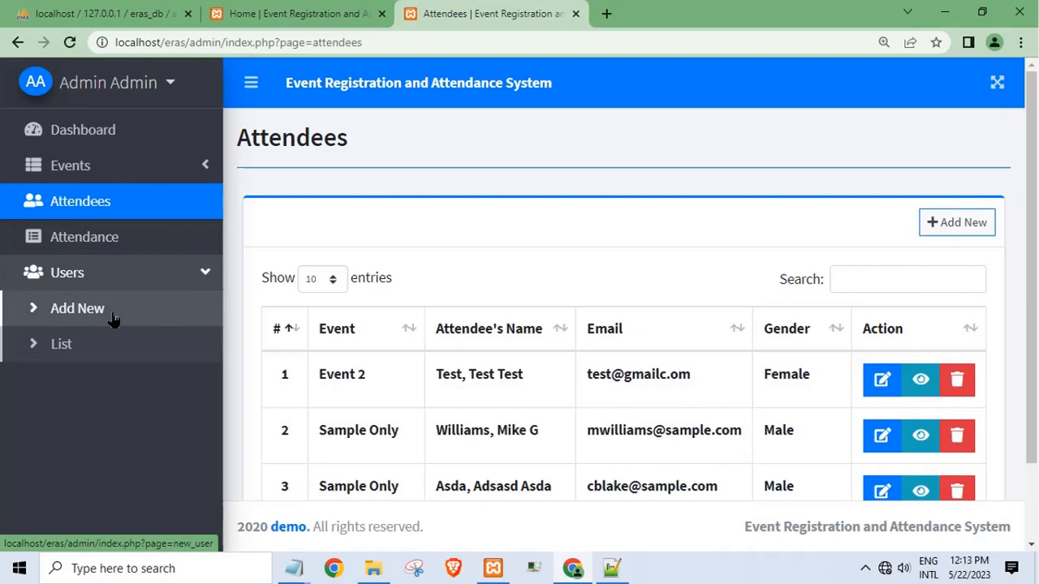
# - Open the Users list and the Add New User form
pyautogui.click(72, 359)
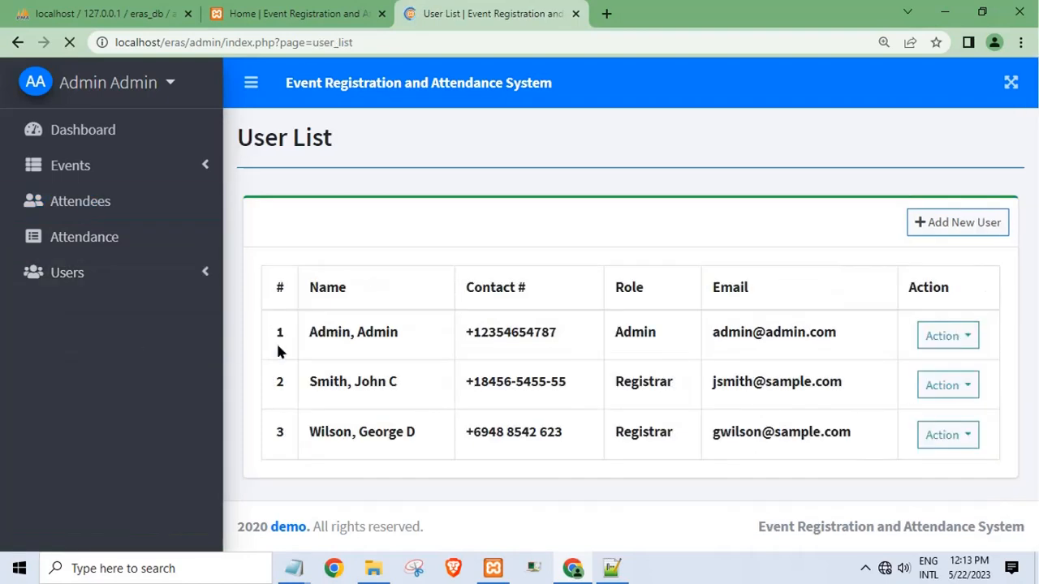
pyautogui.scroll(-1, 671, 422)
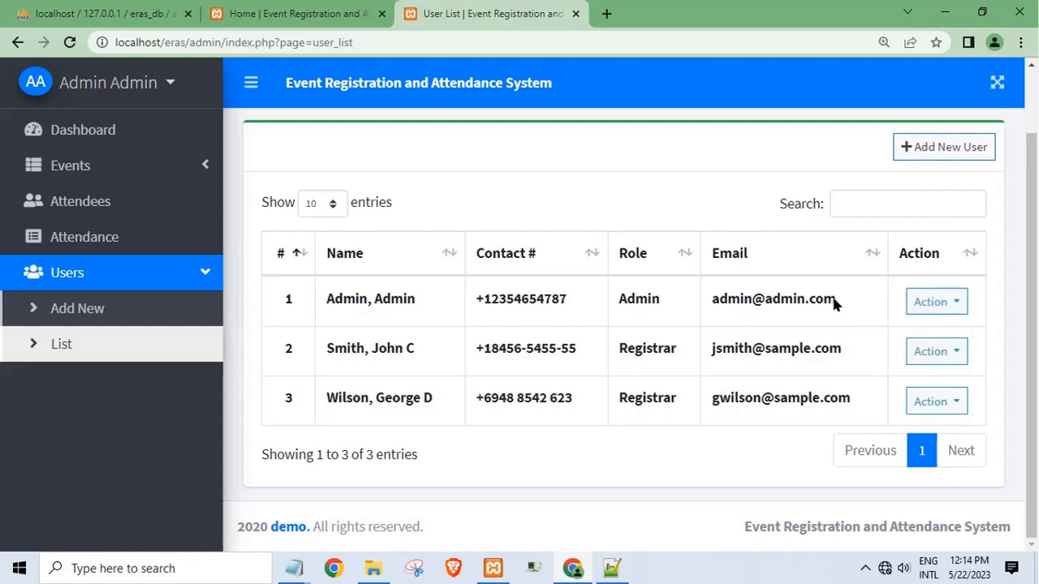
pyautogui.click(929, 149)
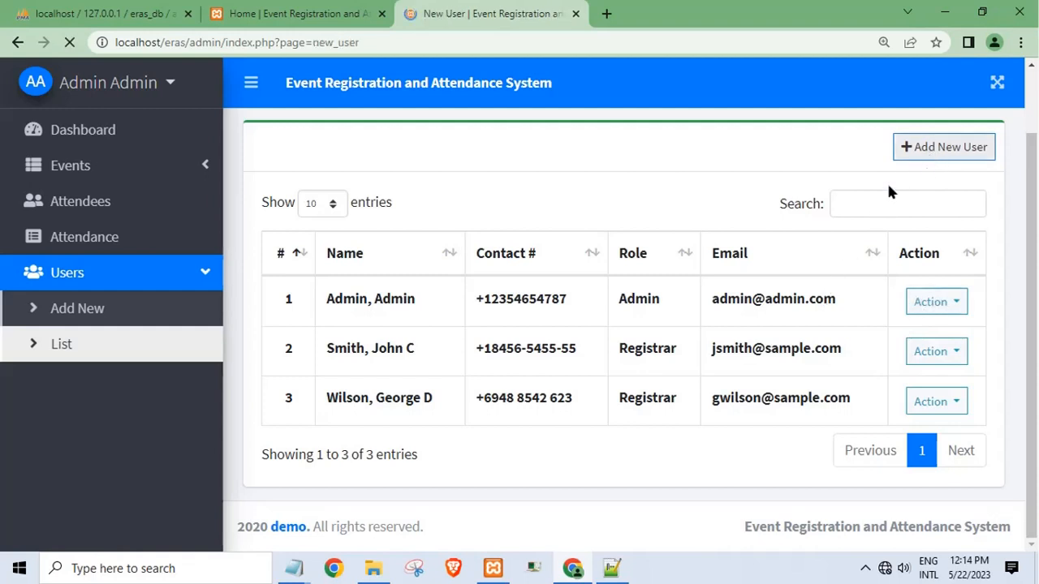
pyautogui.click(518, 282)
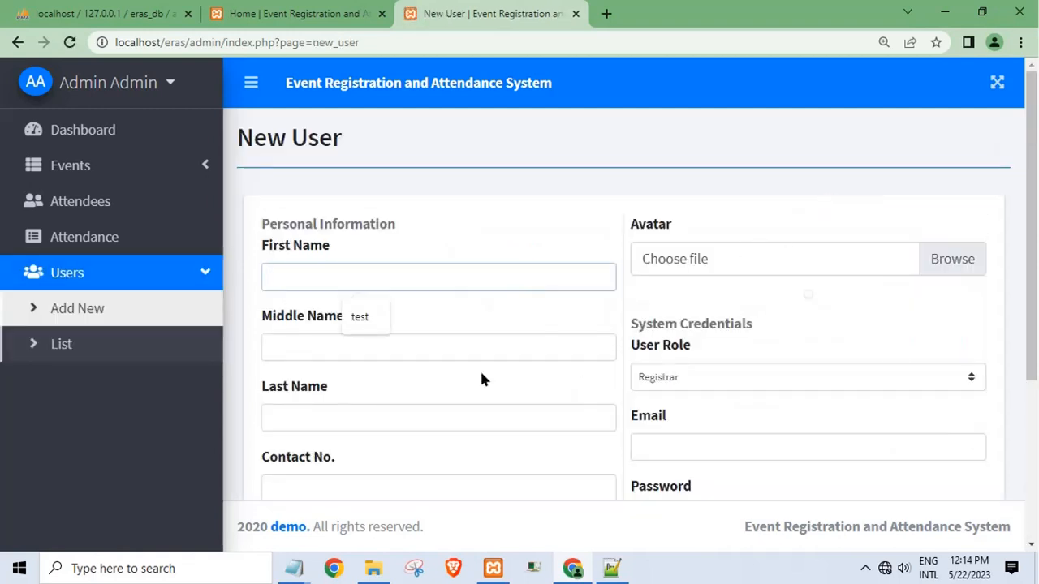
# - Look over the new-user form, then return to the Users list and open Attendance
pyautogui.scroll(-4, 406, 417)
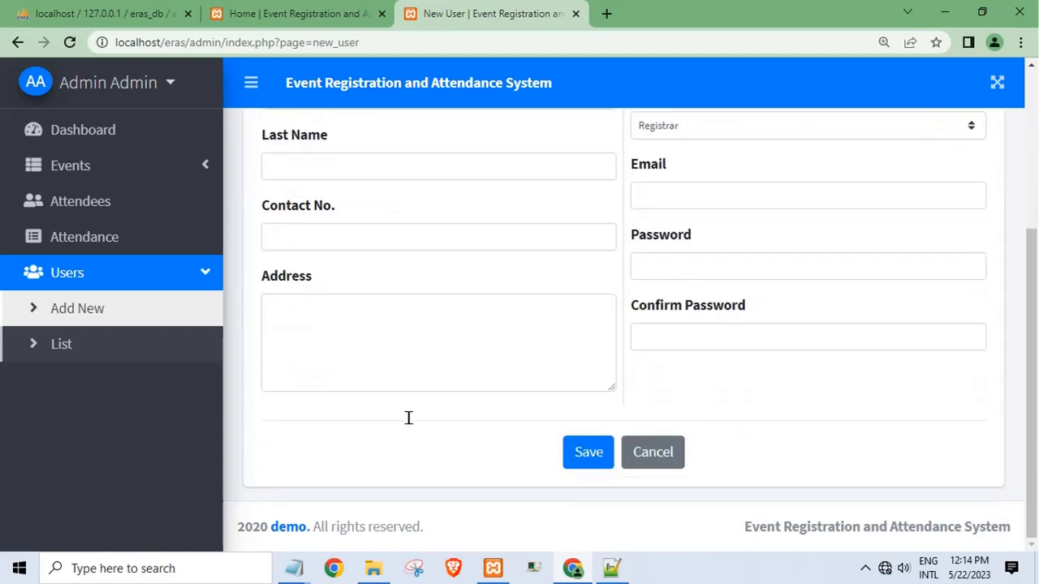
pyautogui.scroll(4, 410, 417)
pyautogui.scroll(-4, 413, 417)
pyautogui.scroll(4, 409, 385)
pyautogui.click(105, 353)
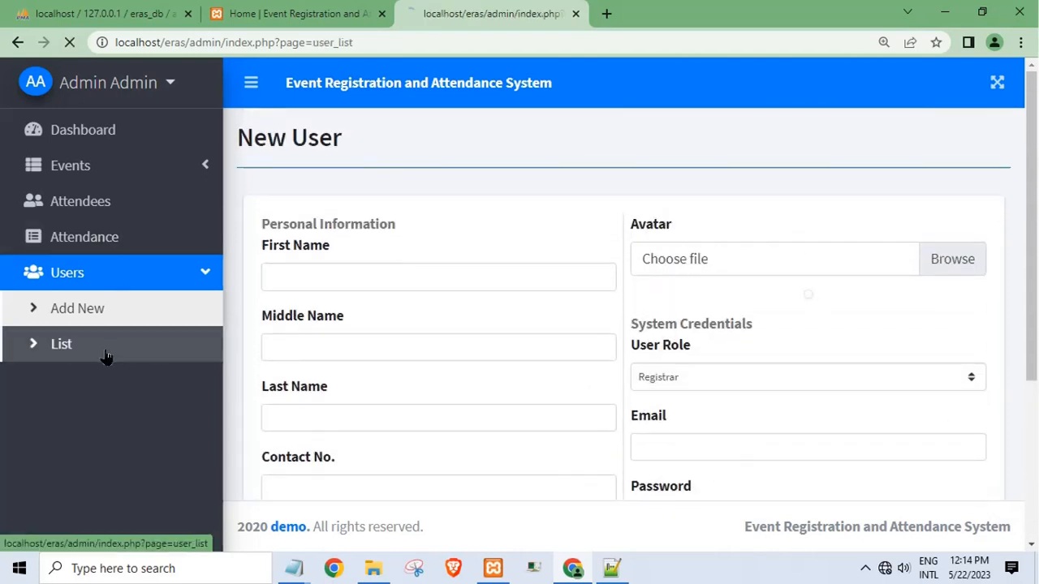
pyautogui.click(100, 238)
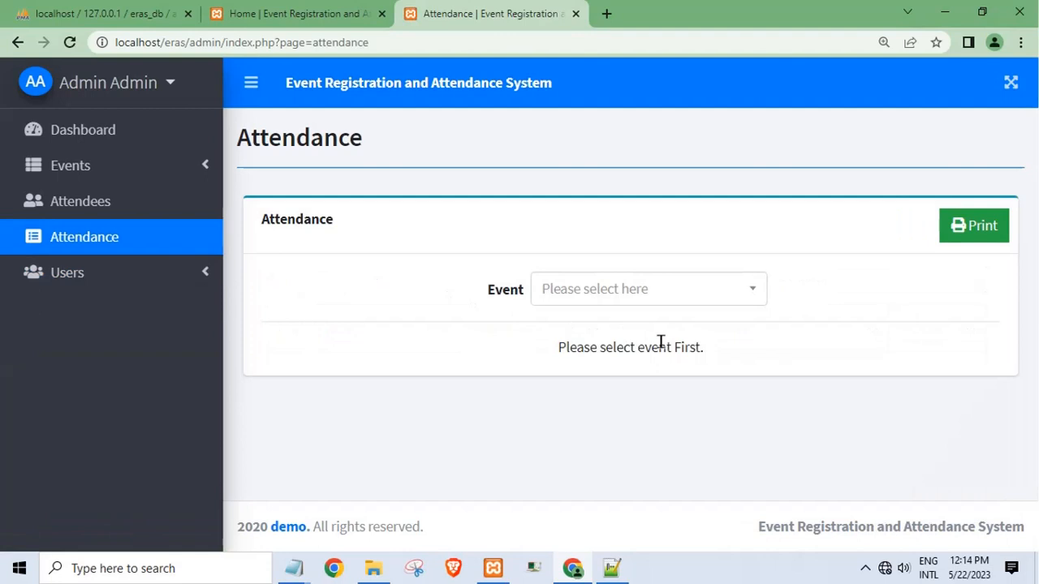
# - Show Event 2's attendance, with one absent attendee, then open the Attendees list
pyautogui.click(748, 293)
pyautogui.click(616, 370)
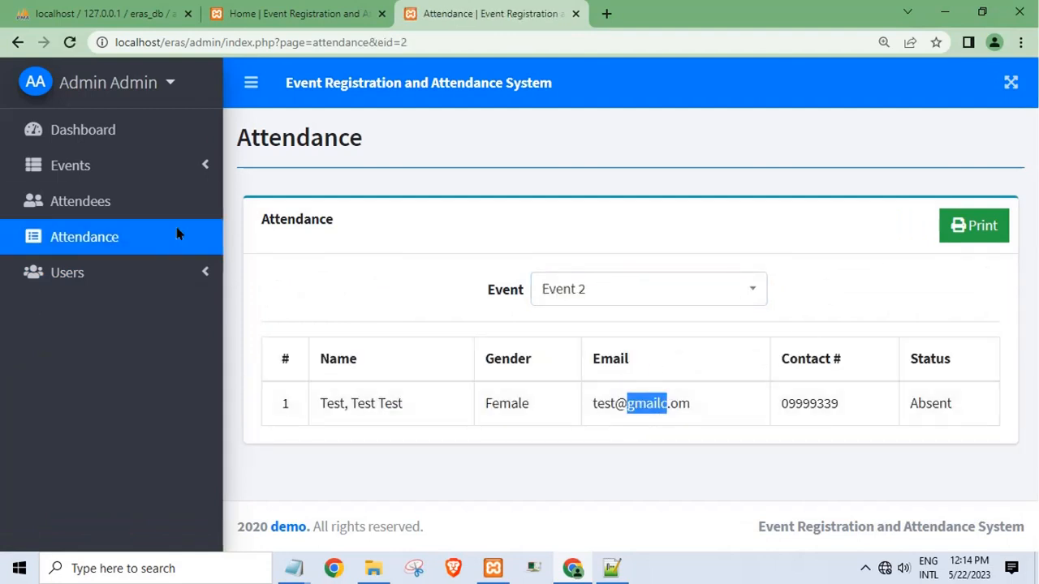
pyautogui.click(54, 203)
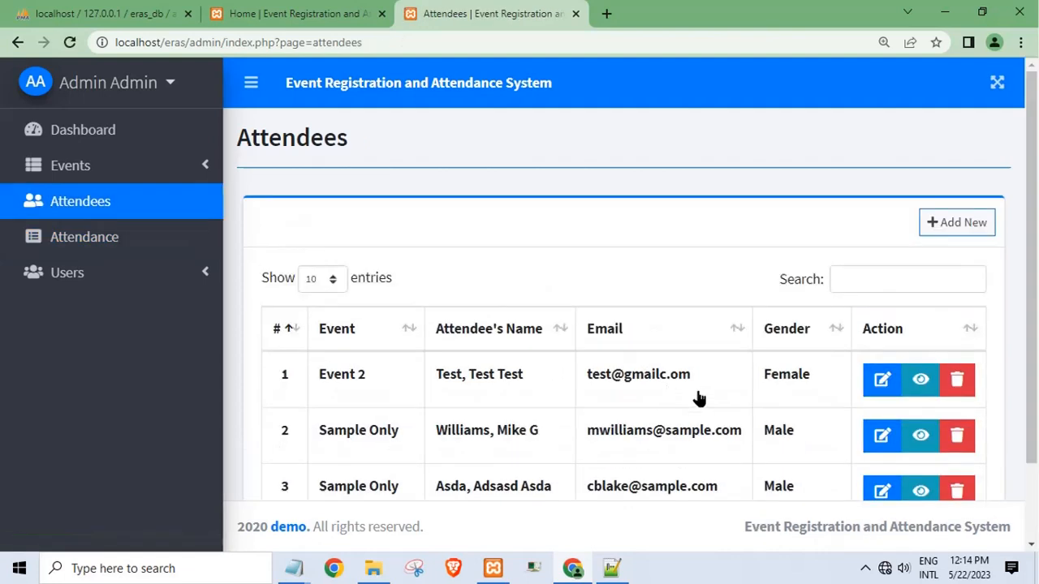
# - Check the public login page tab, then go back to the admin Attendees page
pyautogui.click(294, 22)
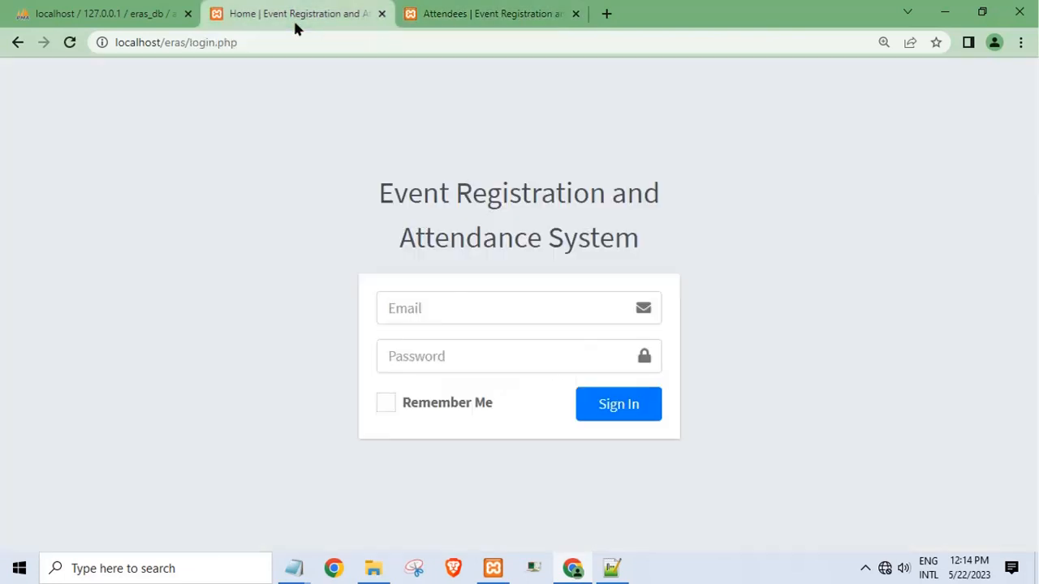
pyautogui.click(465, 312)
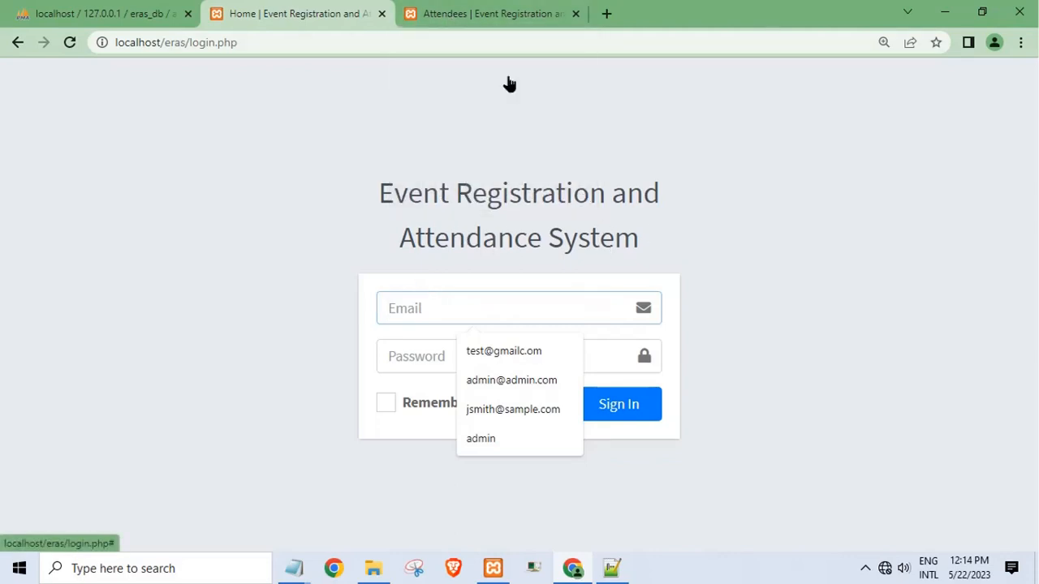
pyautogui.click(473, 19)
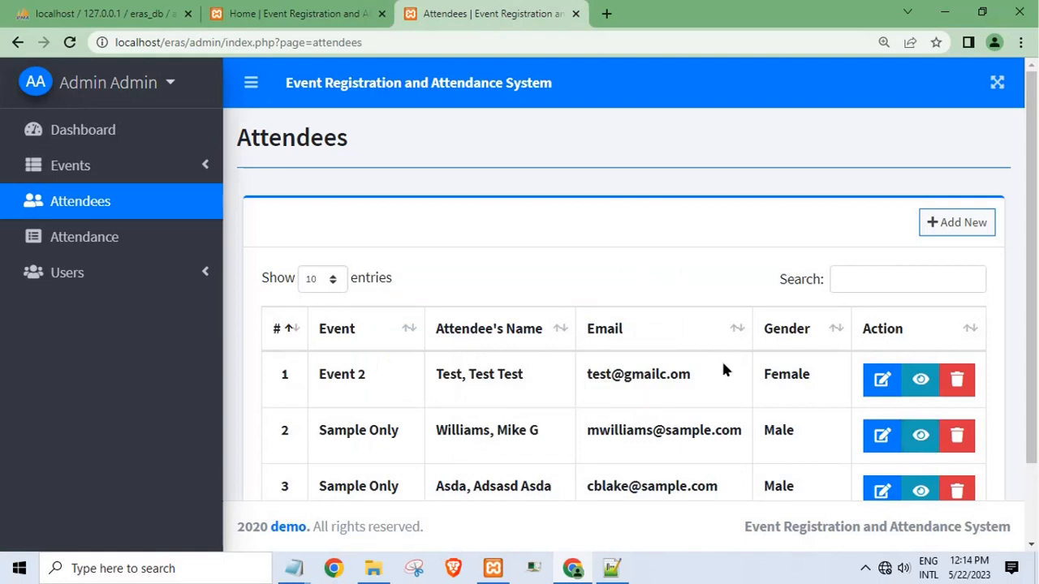
pyautogui.click(122, 273)
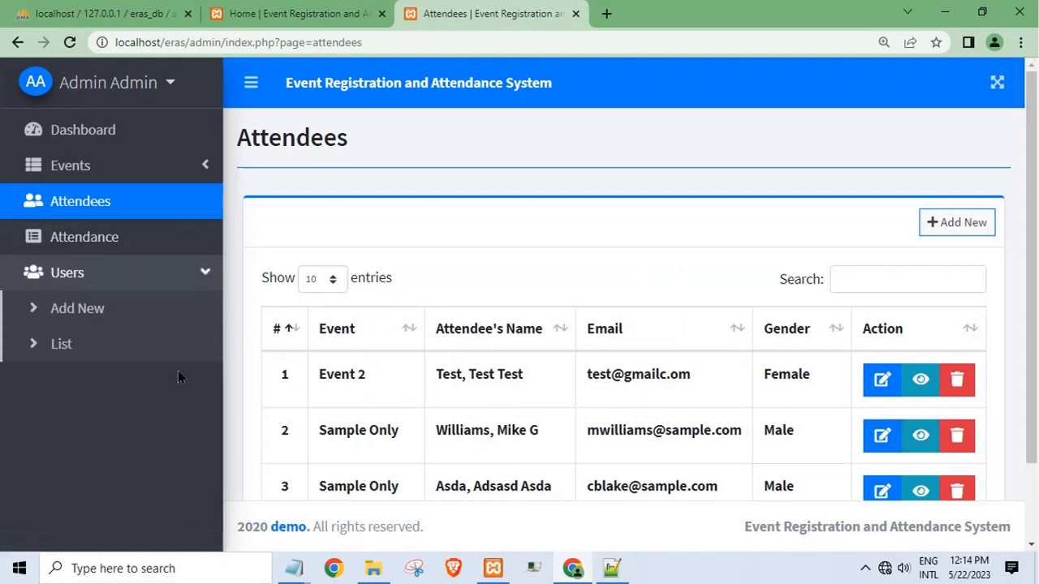
# - Start a new user and fill the first, middle and last names and contact number with saved test details
pyautogui.click(85, 322)
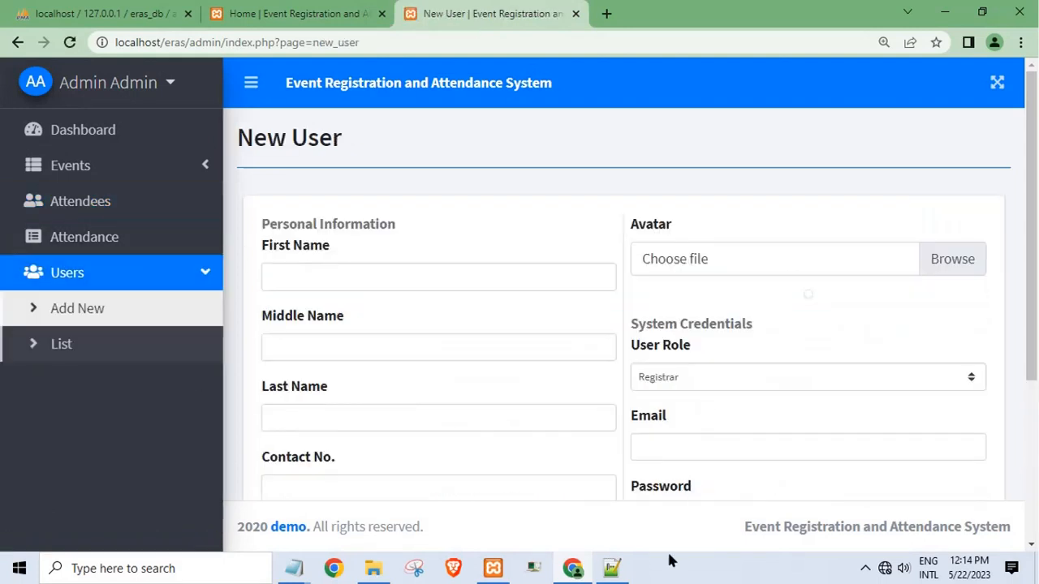
pyautogui.click(355, 282)
pyautogui.click(359, 317)
pyautogui.click(345, 343)
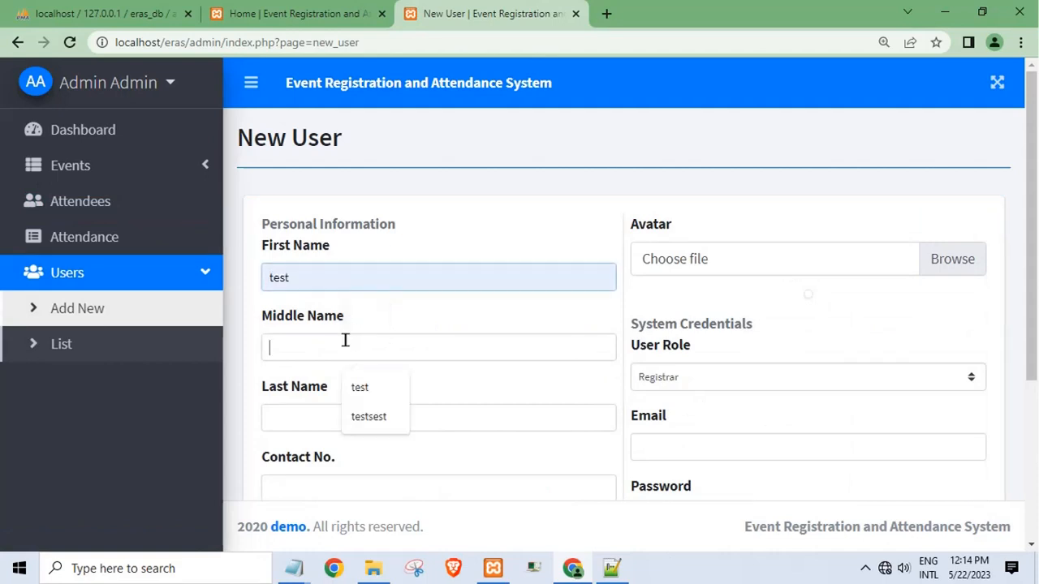
pyautogui.click(363, 396)
pyautogui.click(350, 425)
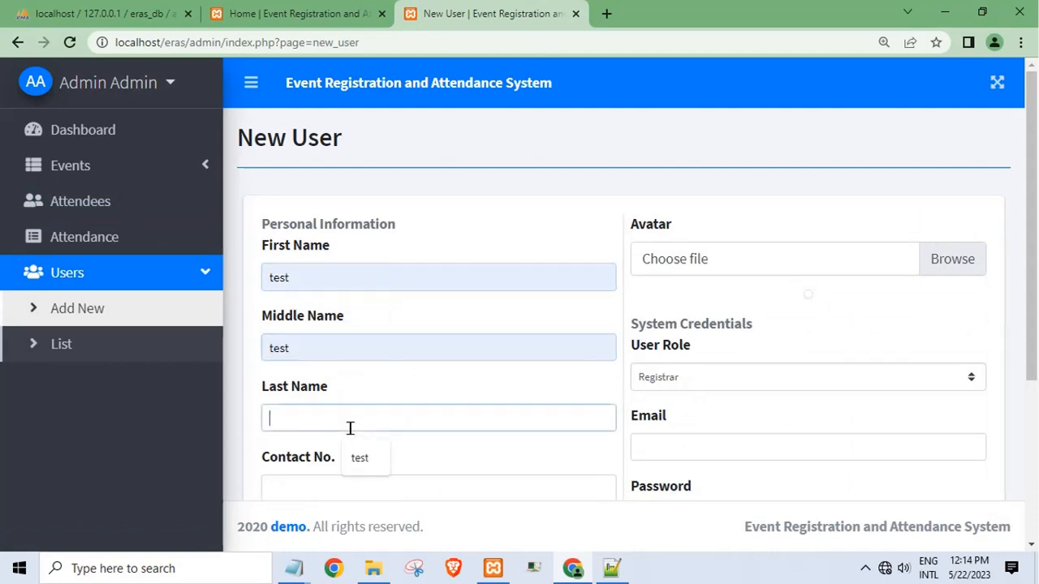
pyautogui.click(359, 458)
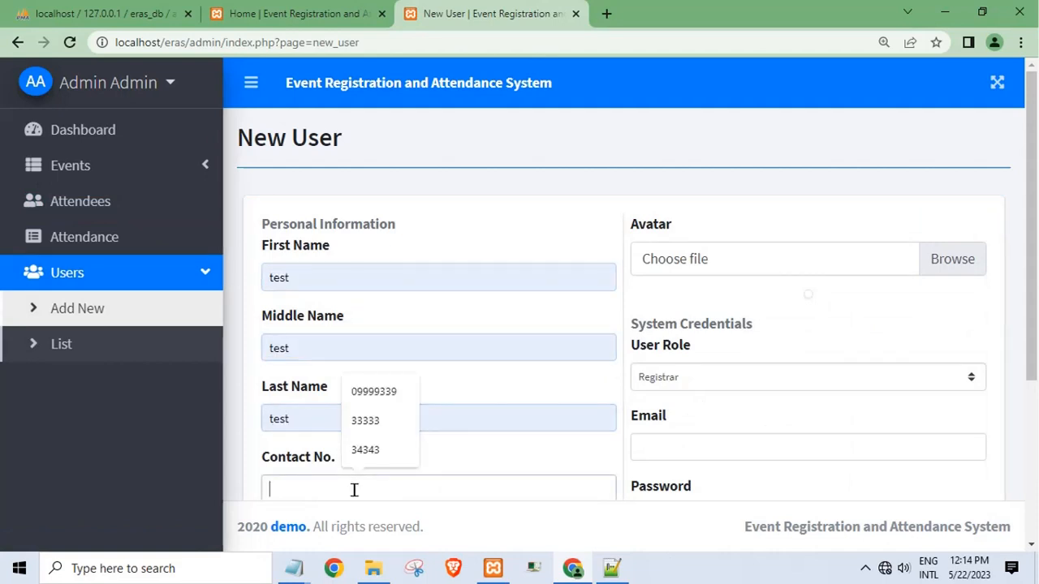
pyautogui.click(371, 448)
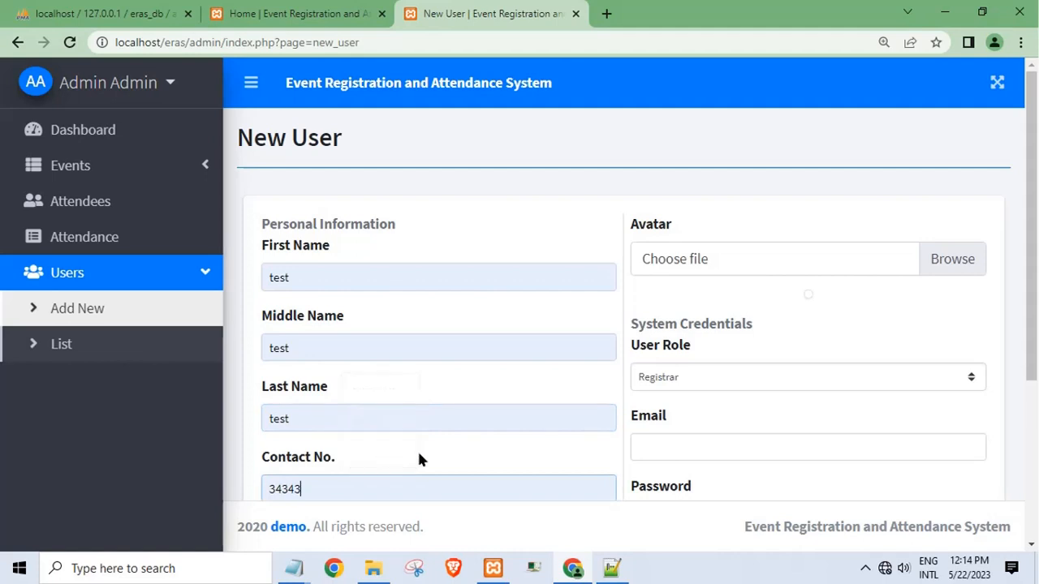
# - Set the user role to Registrar and fill the e-mail from saved suggestions
pyautogui.click(716, 378)
pyautogui.click(682, 400)
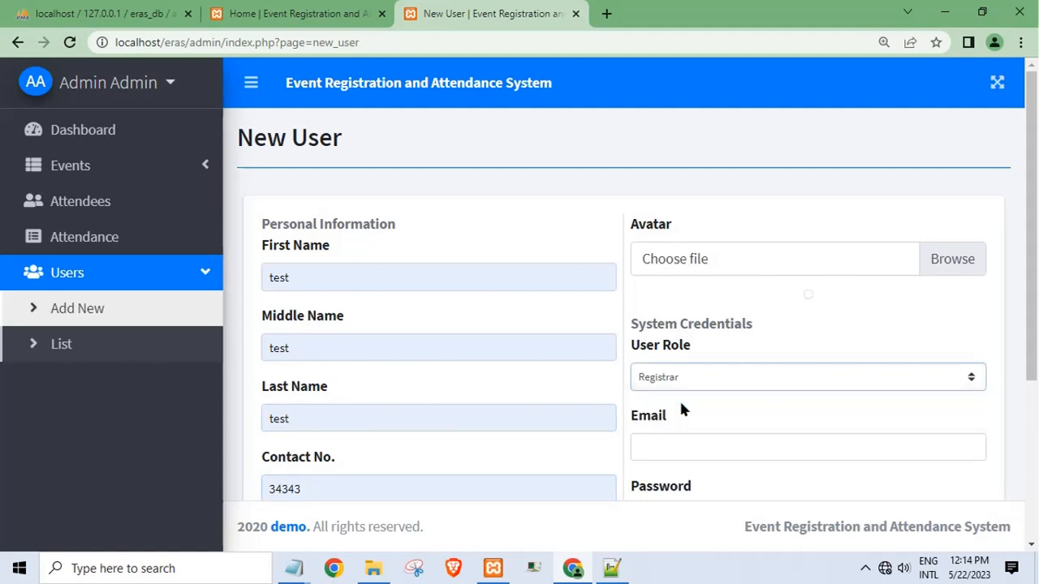
pyautogui.click(694, 443)
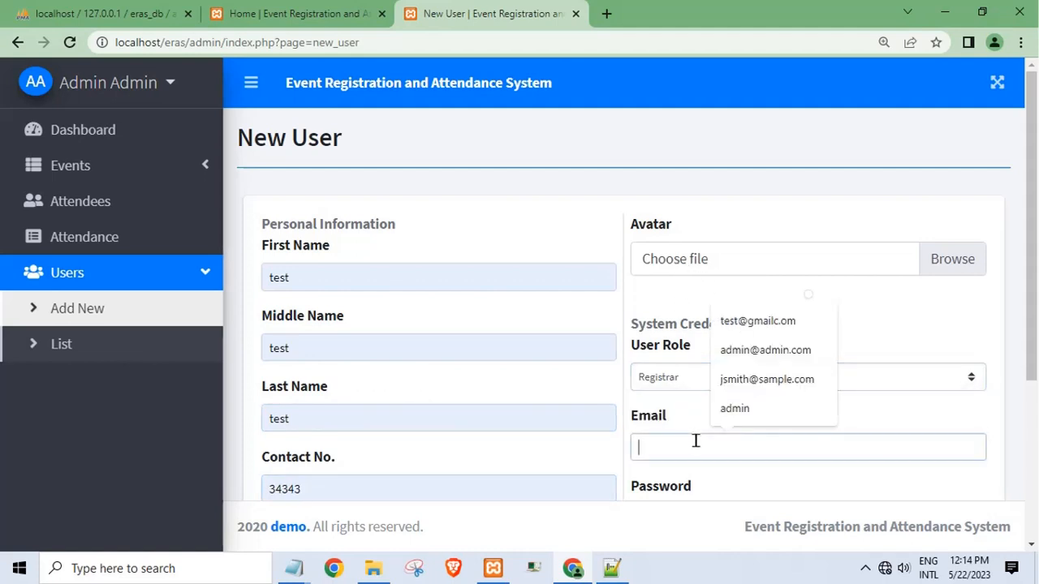
pyautogui.click(737, 322)
pyautogui.scroll(-3, 739, 444)
# - Enter the account password and its confirmation, then save the new Registrar user
pyautogui.click(689, 345)
pyautogui.write('t')
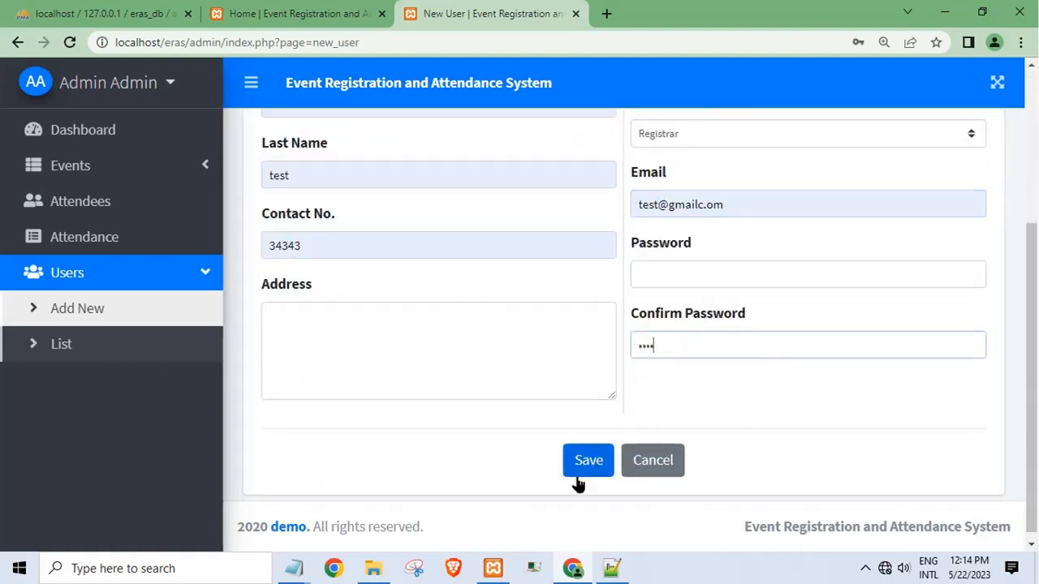
pyautogui.click(664, 279)
pyautogui.write('test')
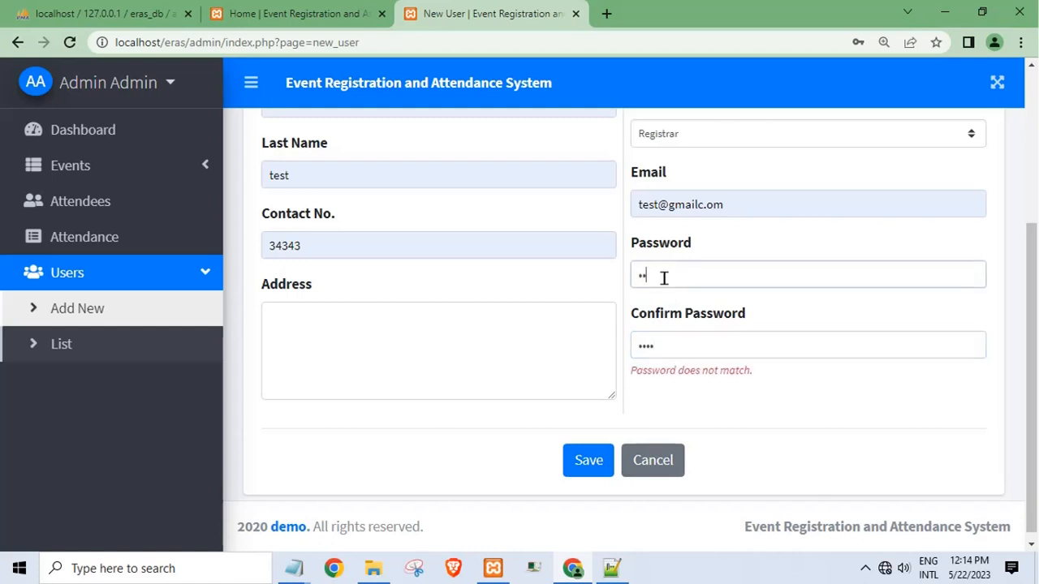
pyautogui.click(597, 461)
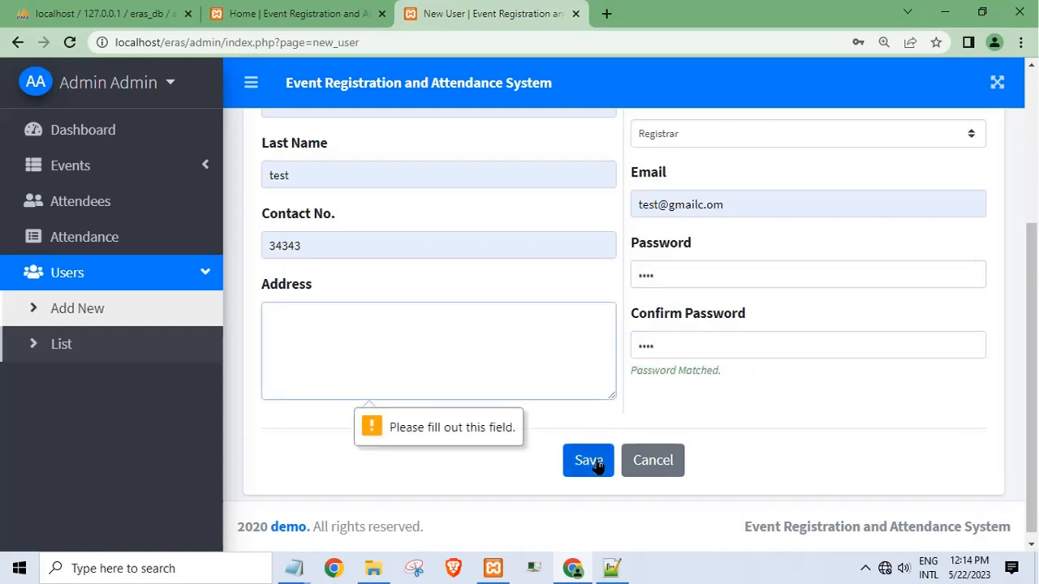
pyautogui.write('test')
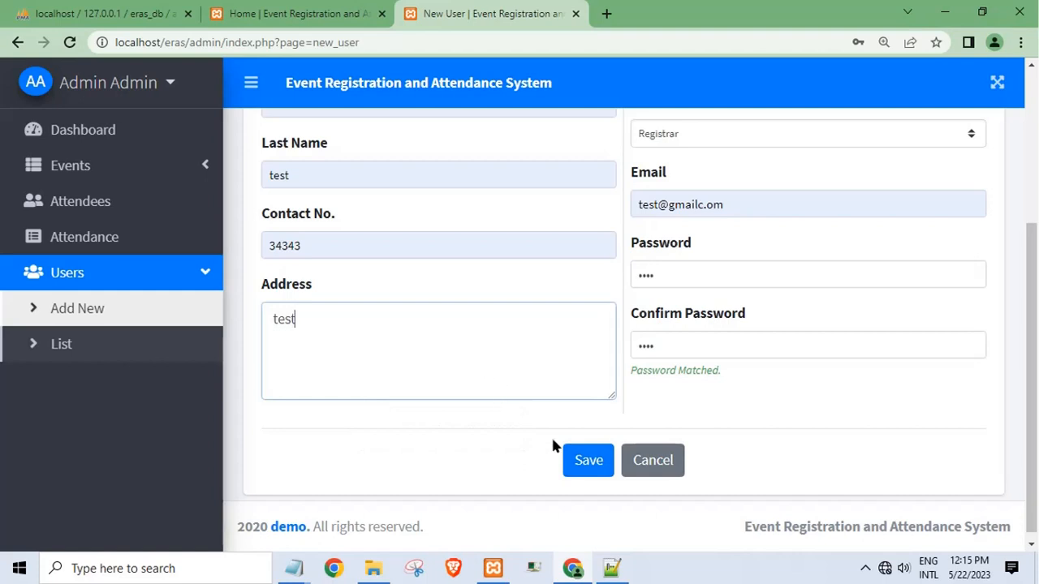
pyautogui.click(586, 459)
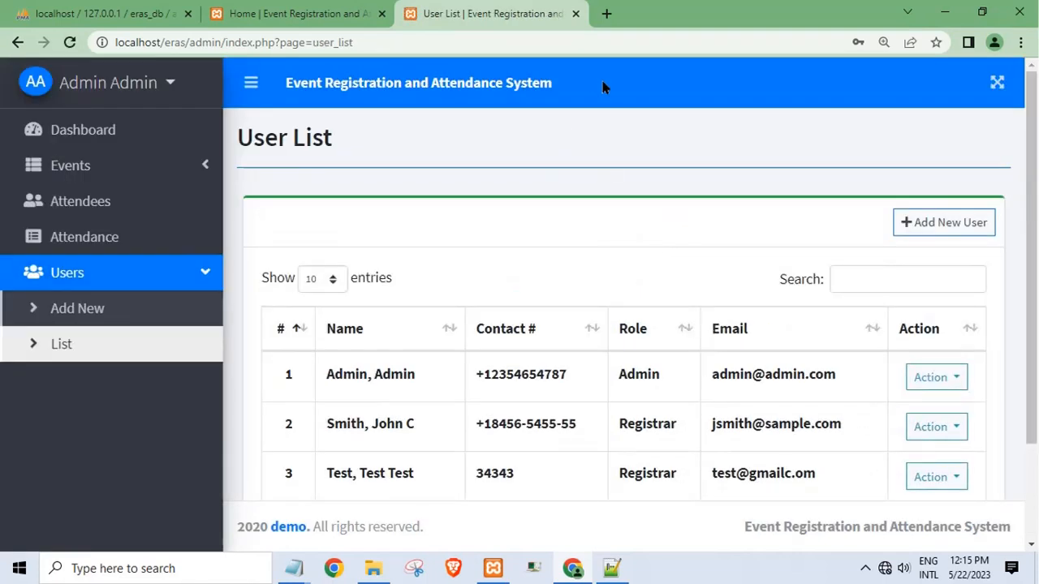
# - Log out of the admin account and sign in on the user login page as the new test user, remembering the login
pyautogui.click(126, 82)
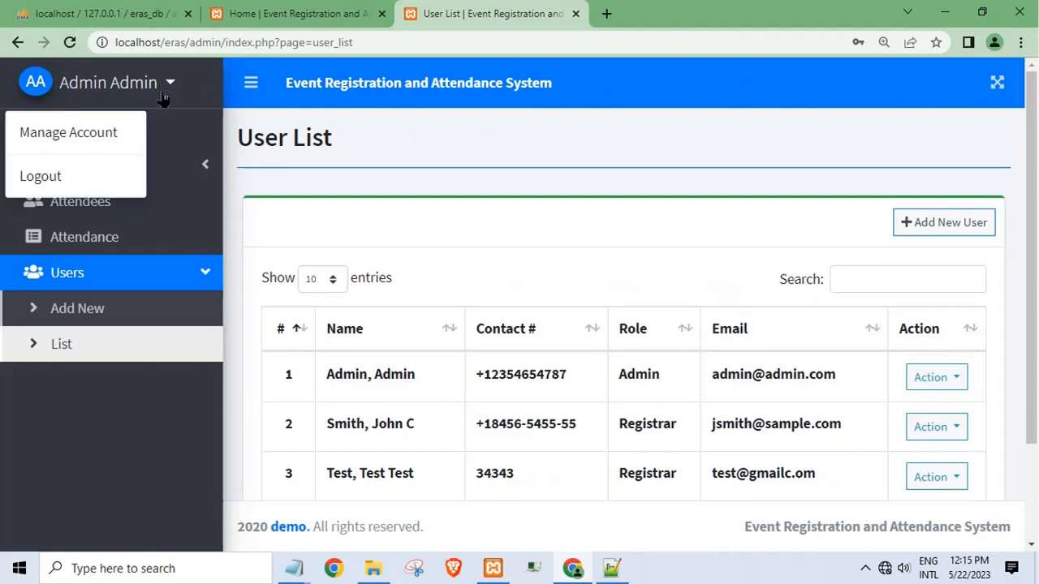
pyautogui.click(96, 176)
pyautogui.click(239, 22)
pyautogui.click(454, 314)
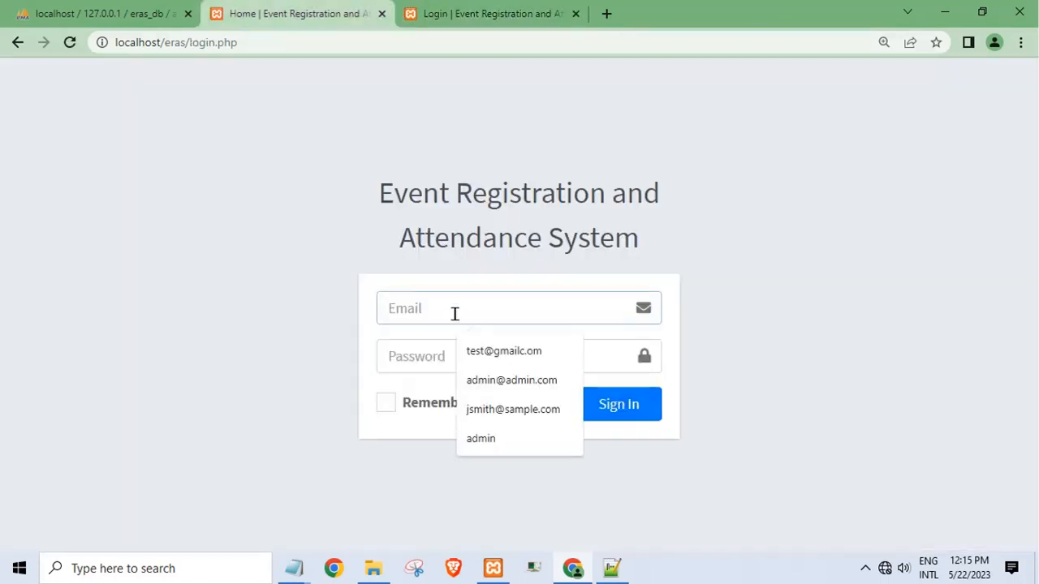
pyautogui.click(479, 351)
pyautogui.click(425, 357)
pyautogui.write('test@gmailc.om')
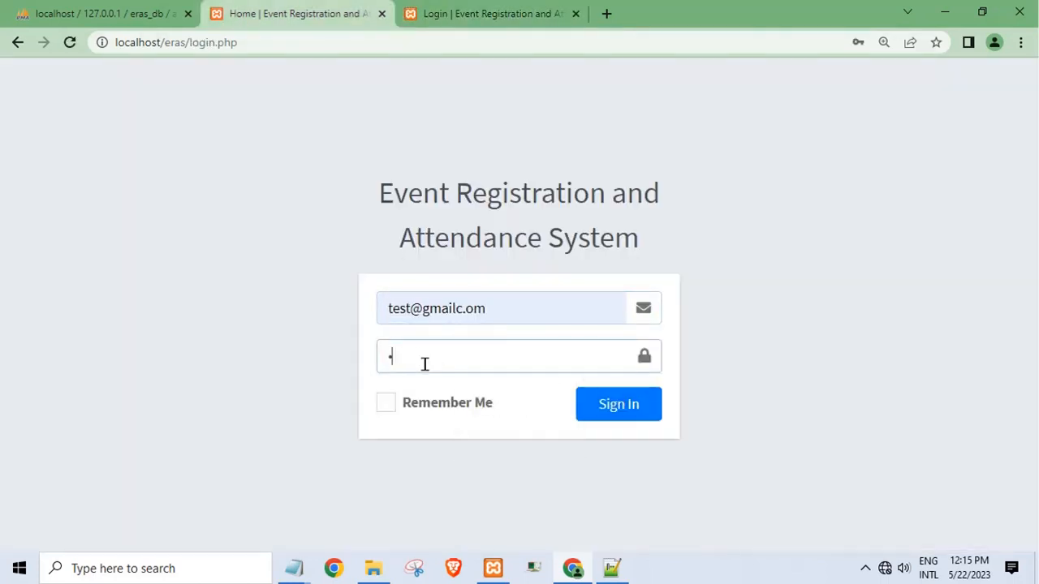
pyautogui.click(384, 402)
pyautogui.click(607, 410)
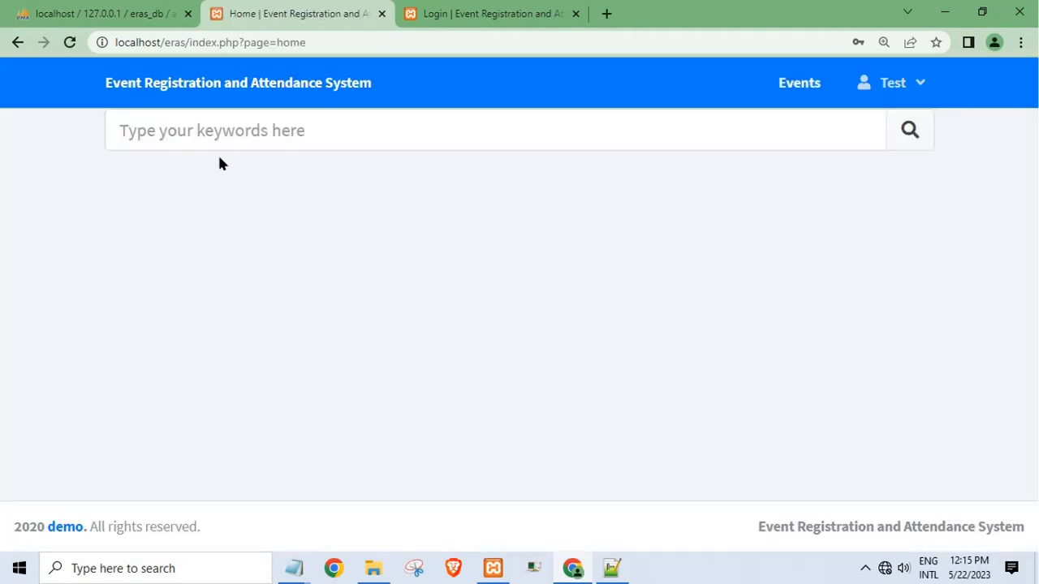
# - Reload the public home page and open the Test account's Manage Account form
pyautogui.click(226, 141)
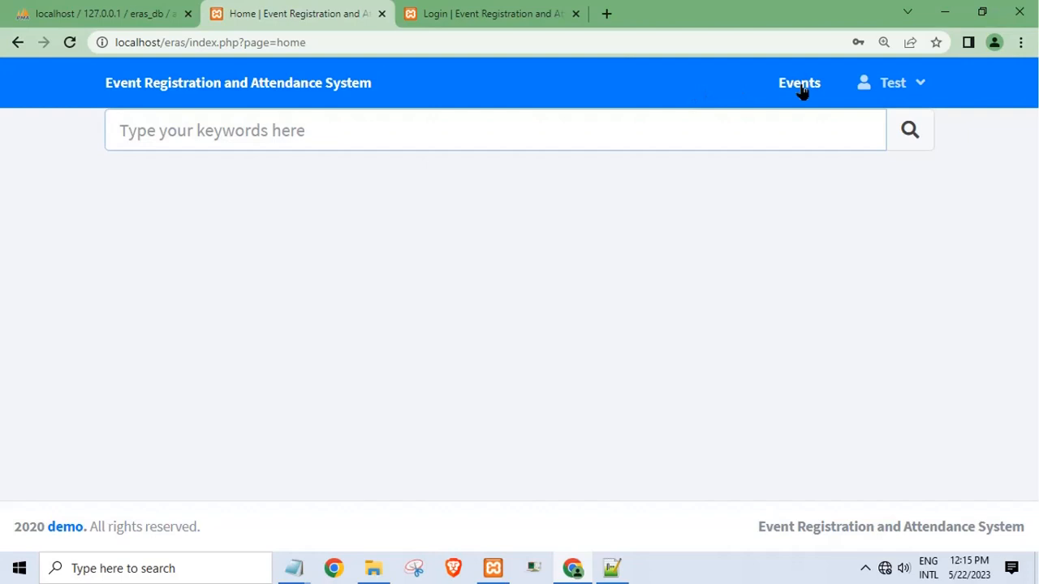
pyautogui.click(851, 93)
pyautogui.click(303, 91)
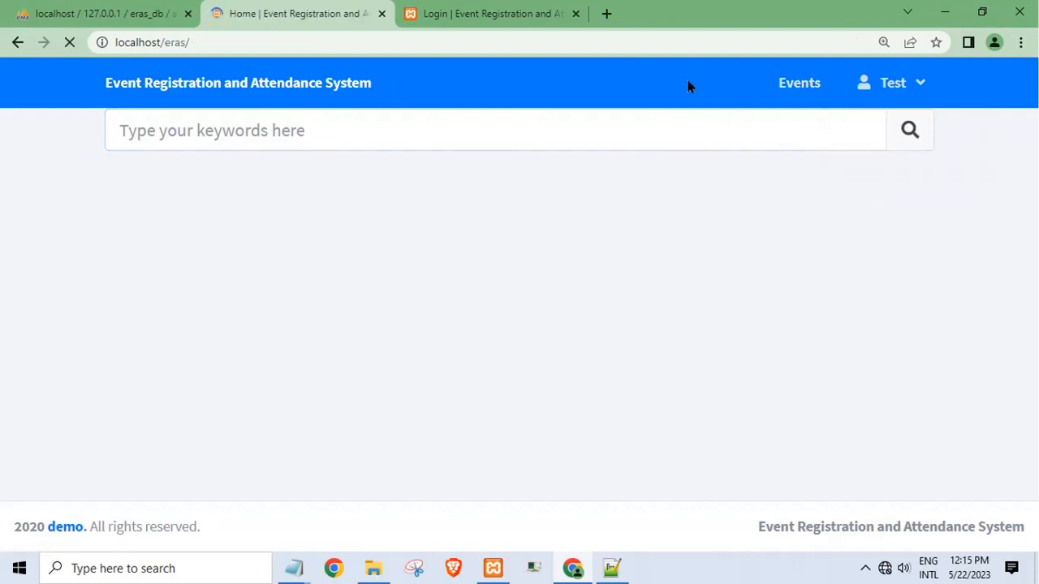
pyautogui.click(918, 93)
pyautogui.click(914, 126)
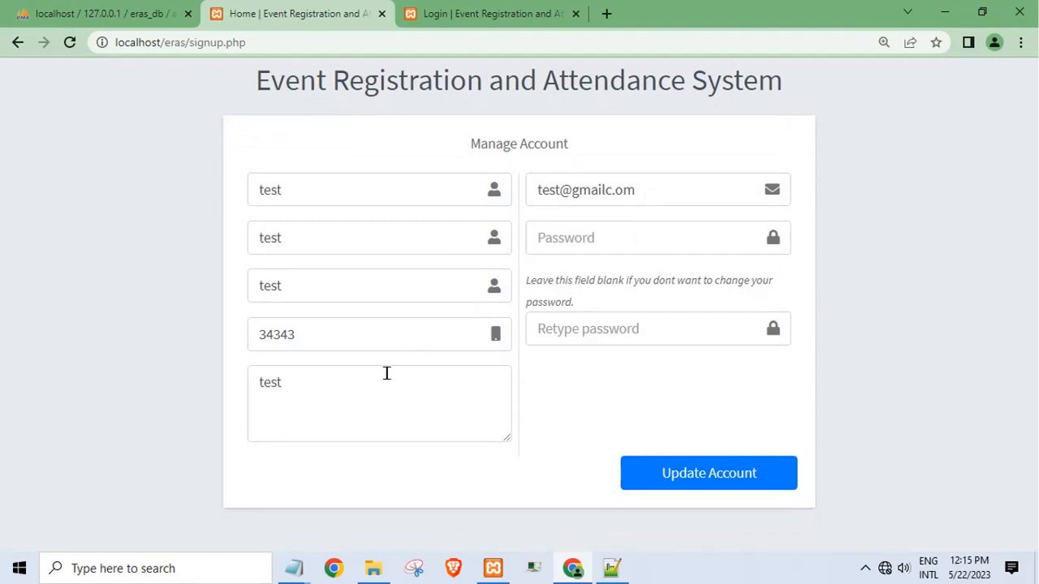
# - Check the account fields without changes, resize the address box, and go back to the home page
pyautogui.click(556, 333)
pyautogui.click(552, 240)
pyautogui.click(555, 188)
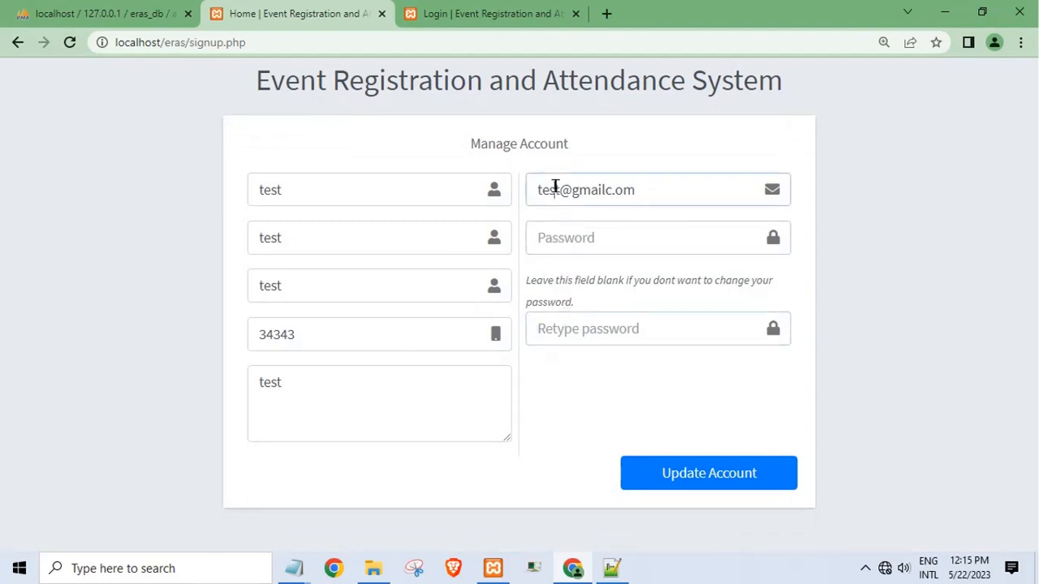
pyautogui.click(552, 284)
pyautogui.click(532, 333)
pyautogui.click(421, 409)
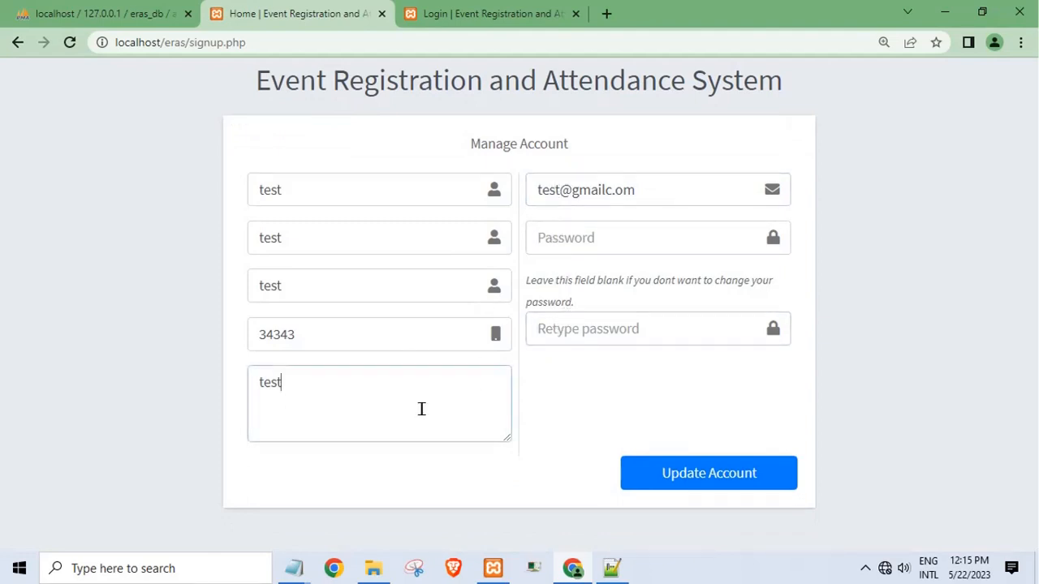
pyautogui.moveTo(504, 439); pyautogui.dragTo(521, 338)
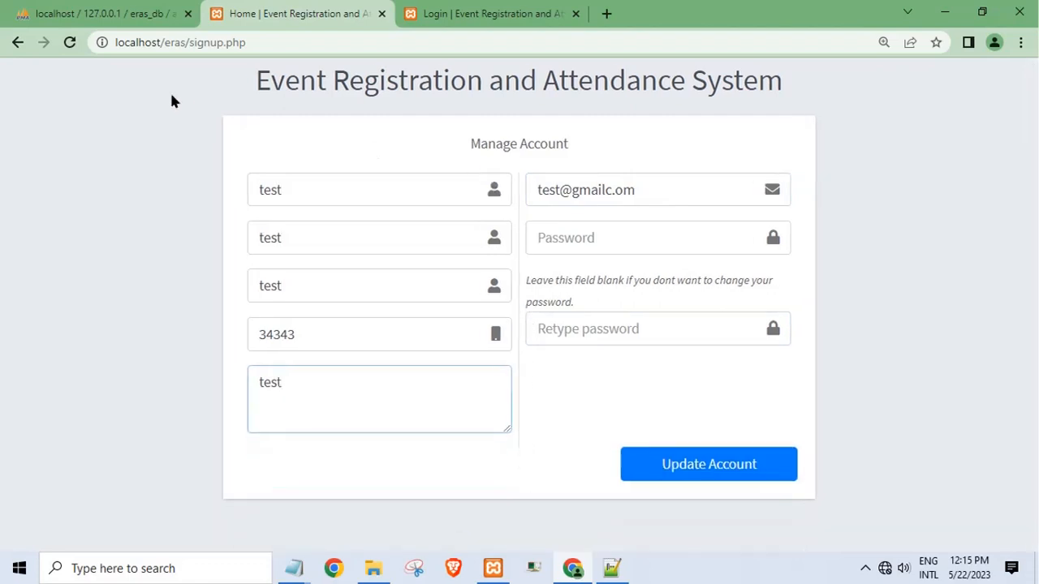
pyautogui.click(16, 42)
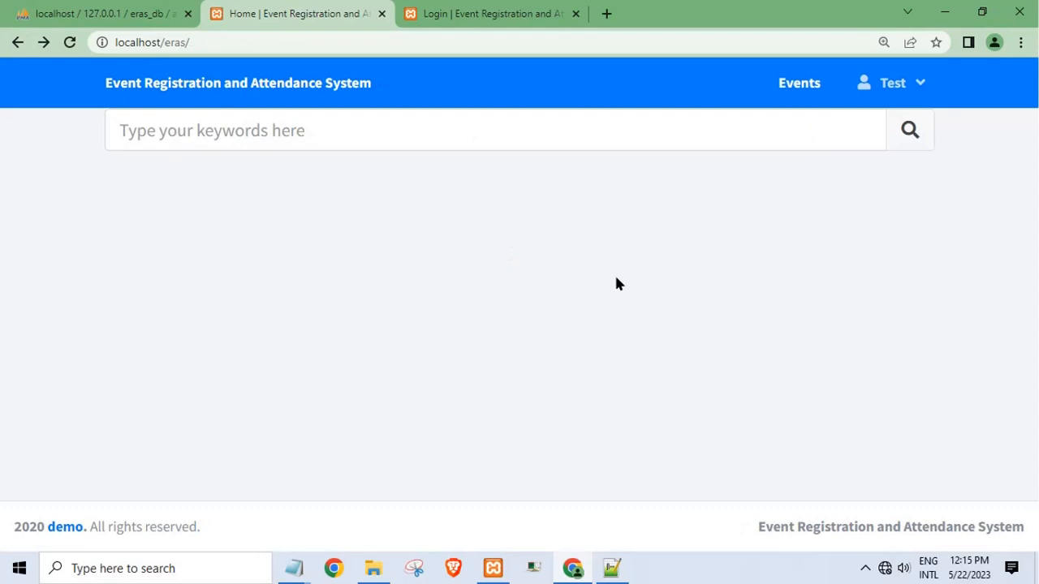
# - Log in on the admin tab with the saved administrator credentials
pyautogui.click(211, 145)
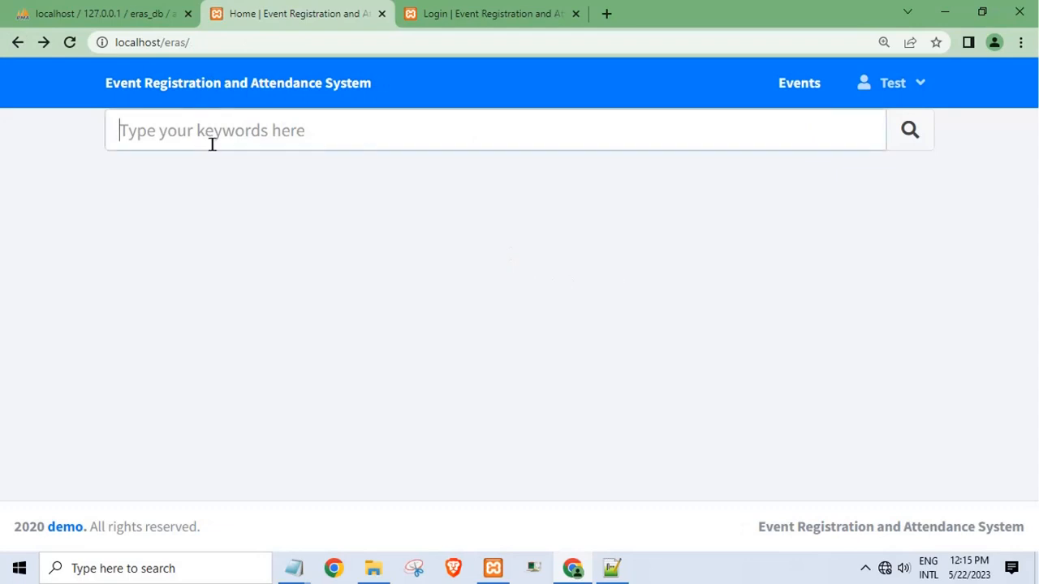
pyautogui.click(439, 14)
pyautogui.click(435, 273)
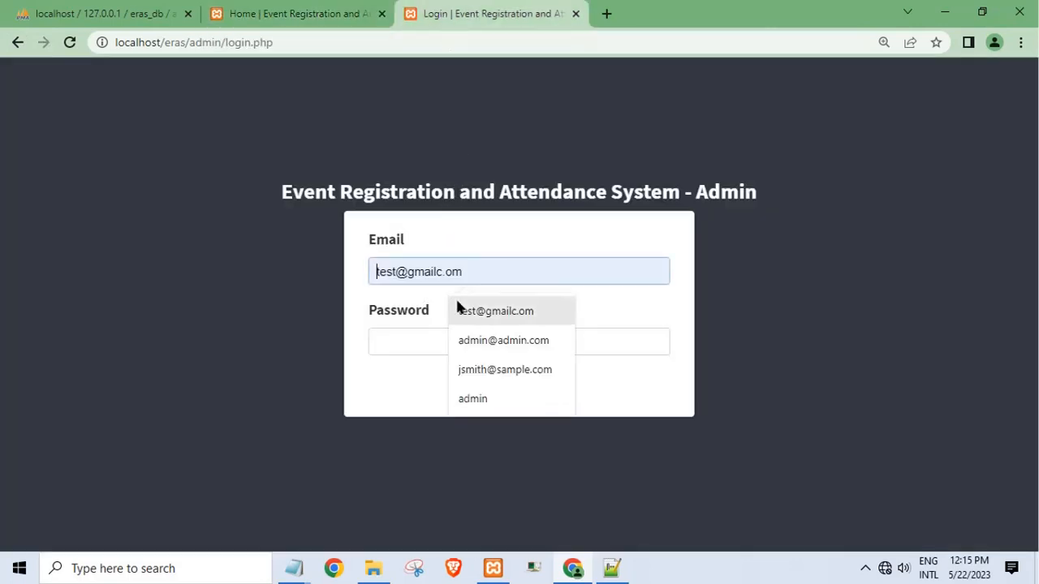
pyautogui.click(480, 341)
pyautogui.click(458, 341)
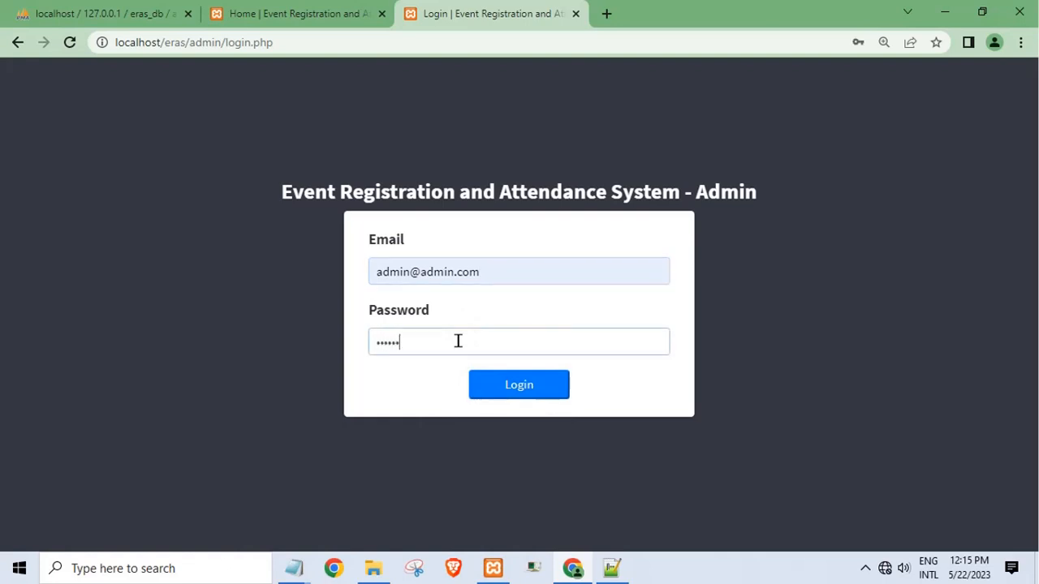
pyautogui.press('Return')
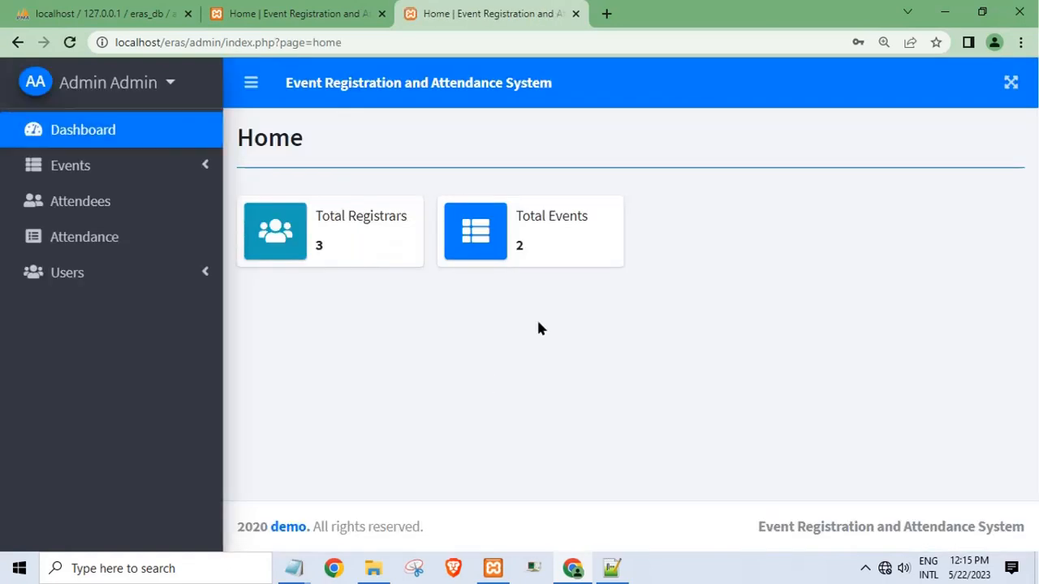
# - Start a new event named test at venue test with description 'sfsfdsfsdf'
pyautogui.click(122, 213)
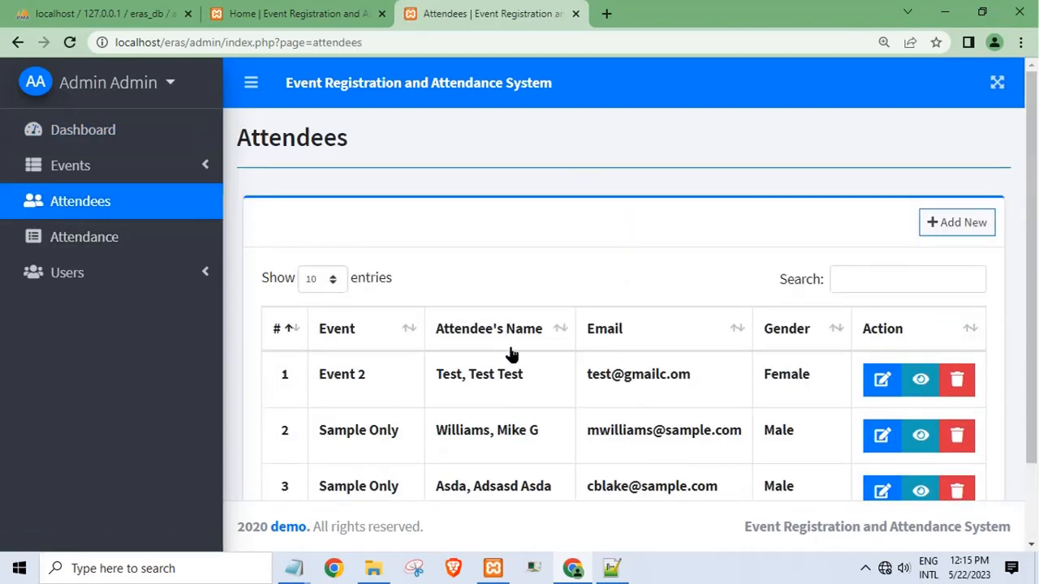
pyautogui.click(88, 172)
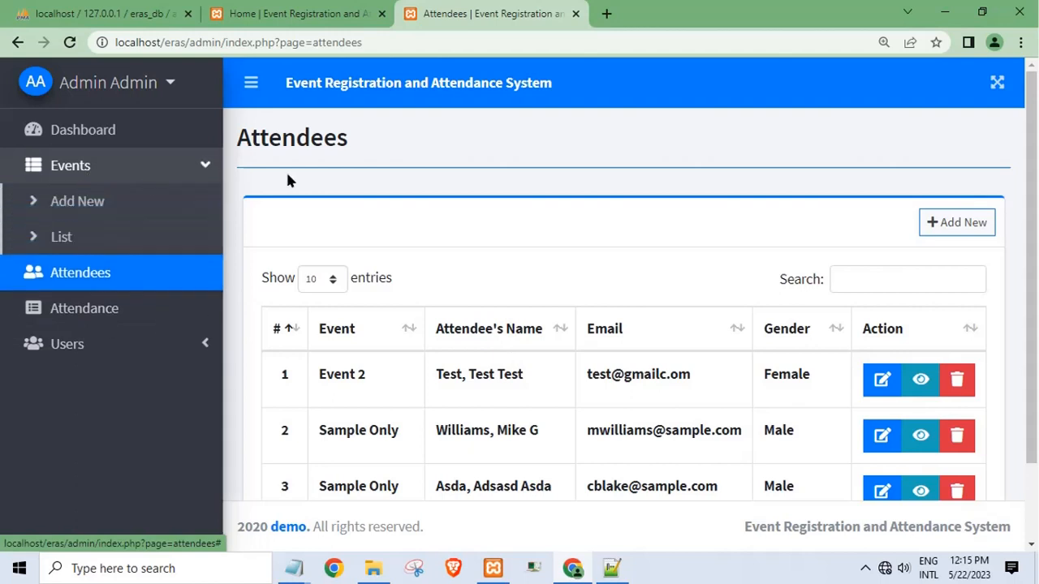
pyautogui.click(94, 210)
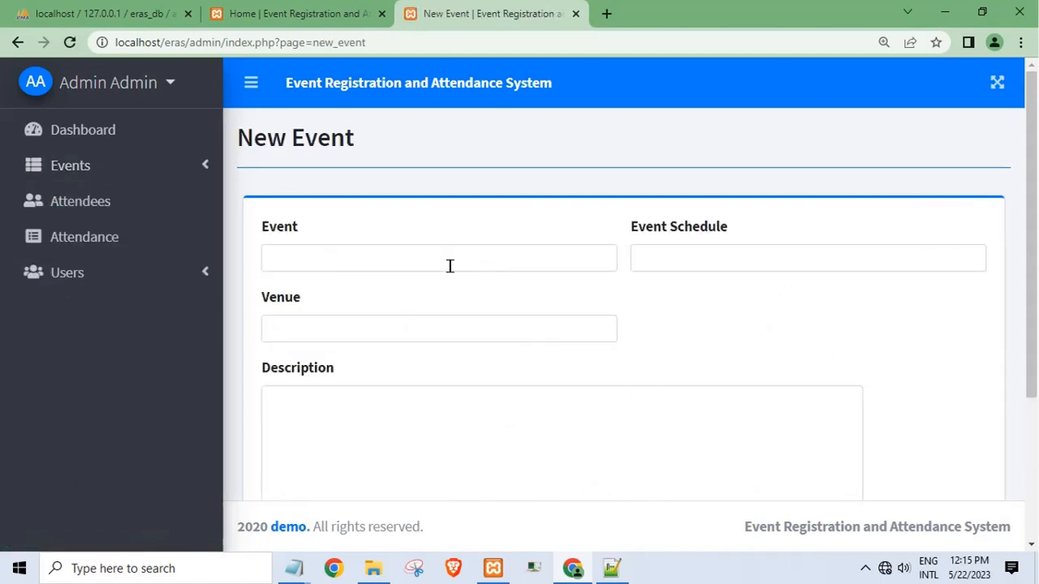
pyautogui.click(409, 268)
pyautogui.click(351, 298)
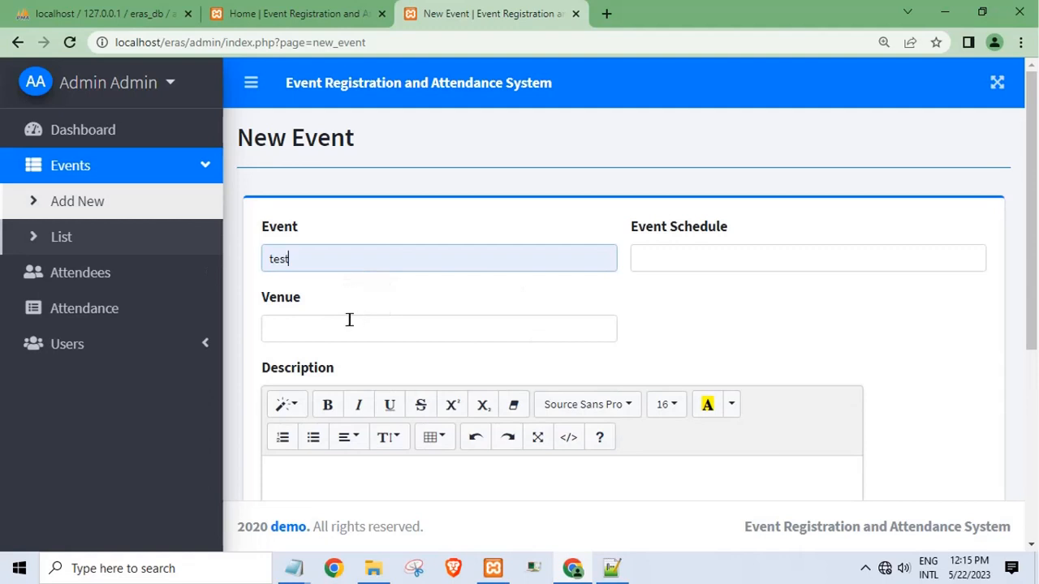
pyautogui.click(344, 322)
pyautogui.write('test')
pyautogui.click(387, 465)
pyautogui.write('sfsfdsfsdf')
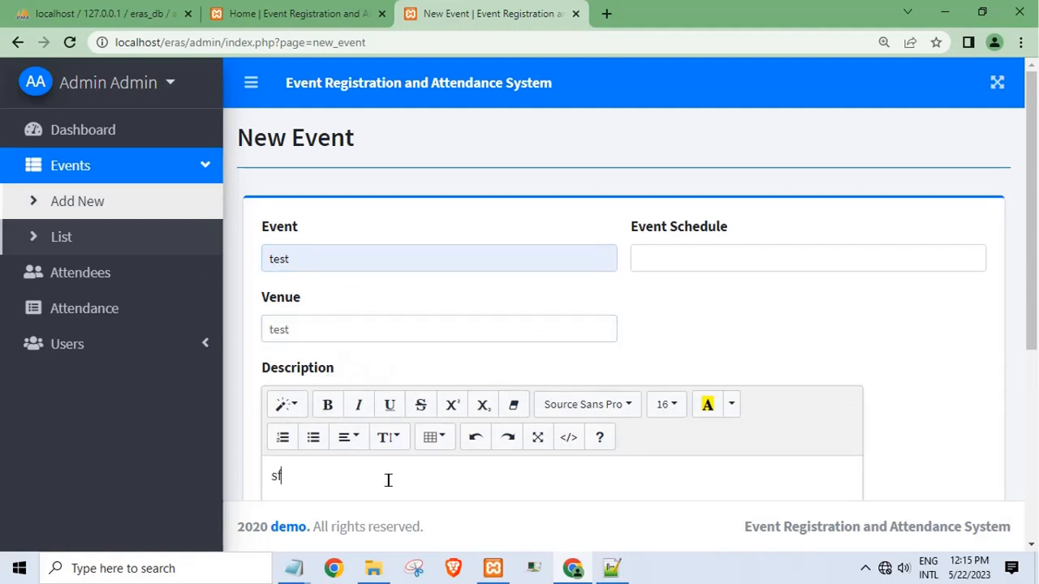
# - Schedule the event for May 22, 2023 at 12:00 and save it
pyautogui.click(688, 262)
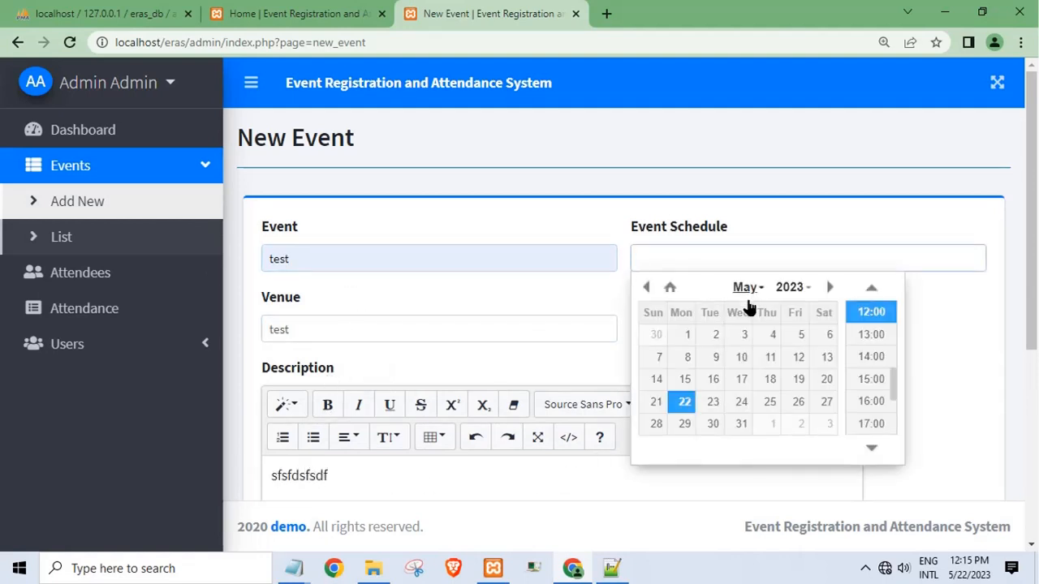
pyautogui.click(684, 405)
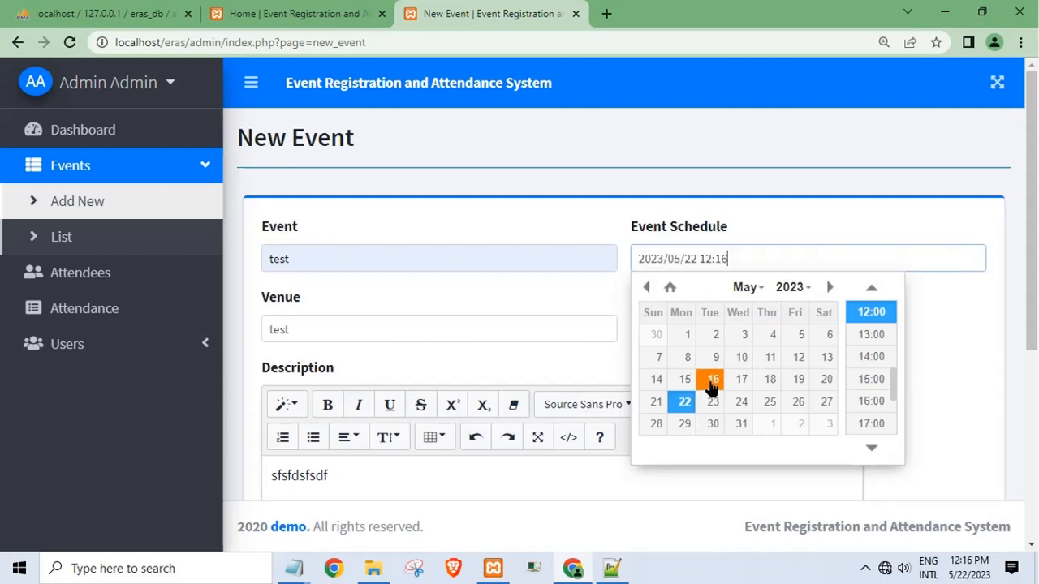
pyautogui.click(875, 313)
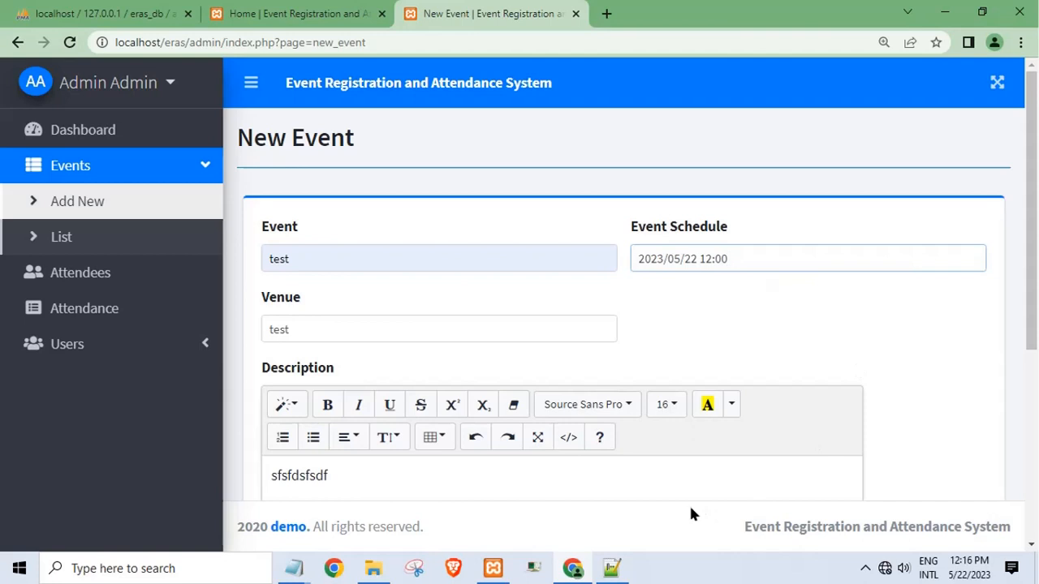
pyautogui.scroll(-4, 690, 513)
pyautogui.click(583, 471)
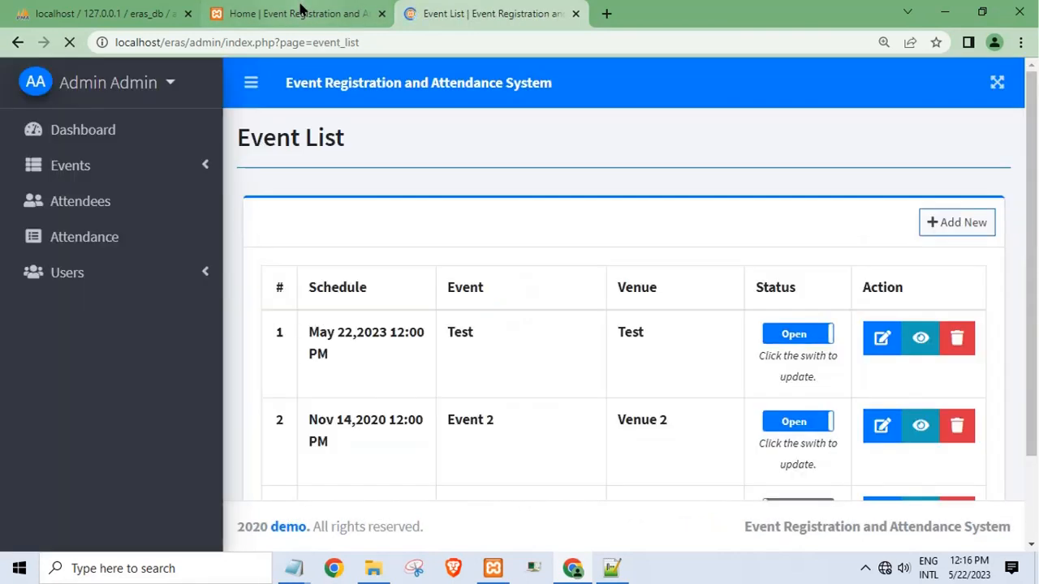
# - Log out of the public site and sign back in as the test user
pyautogui.click(299, 9)
pyautogui.click(792, 83)
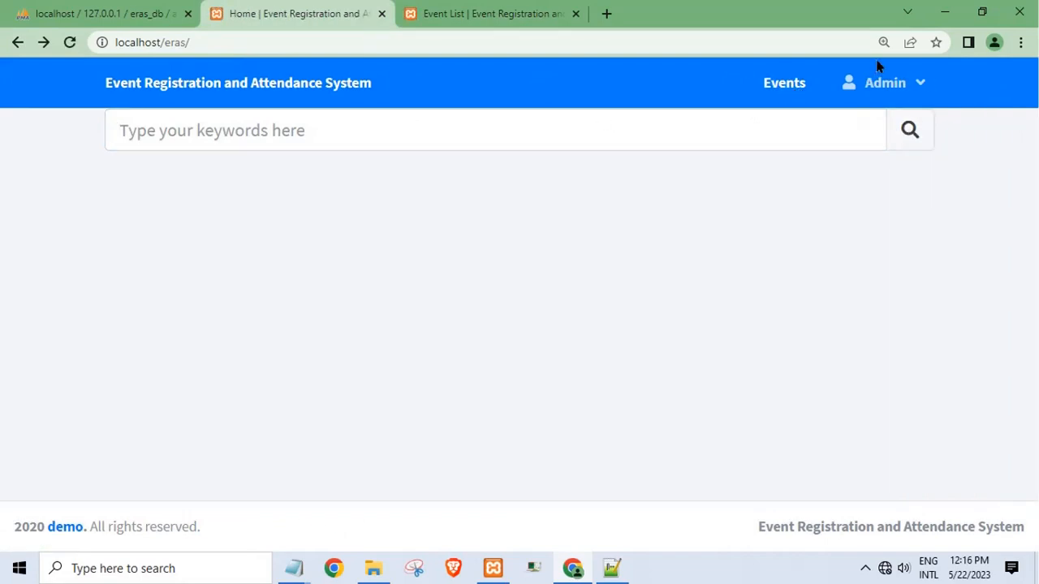
pyautogui.click(878, 83)
pyautogui.click(871, 151)
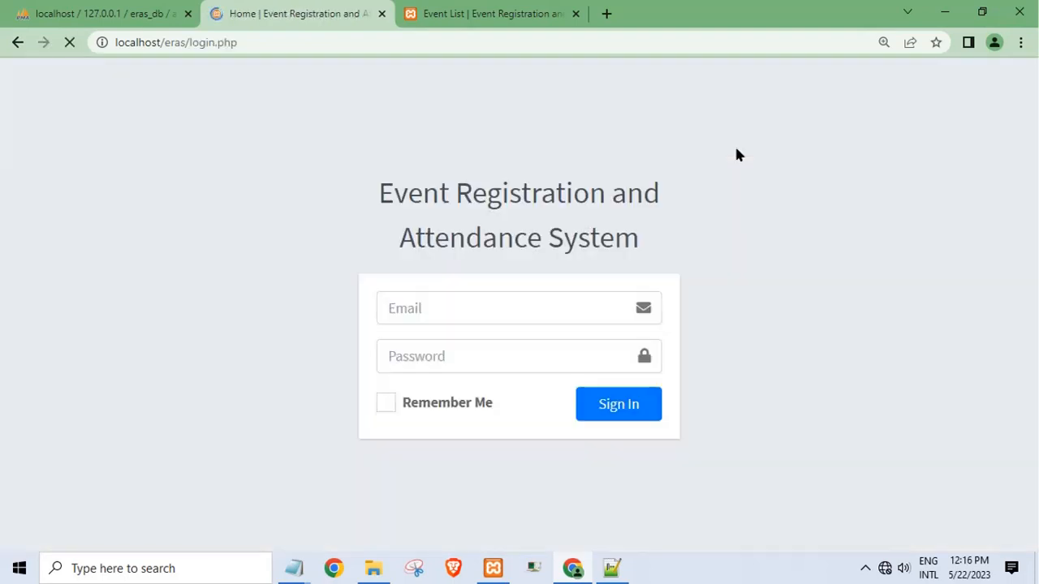
pyautogui.click(517, 308)
pyautogui.click(512, 355)
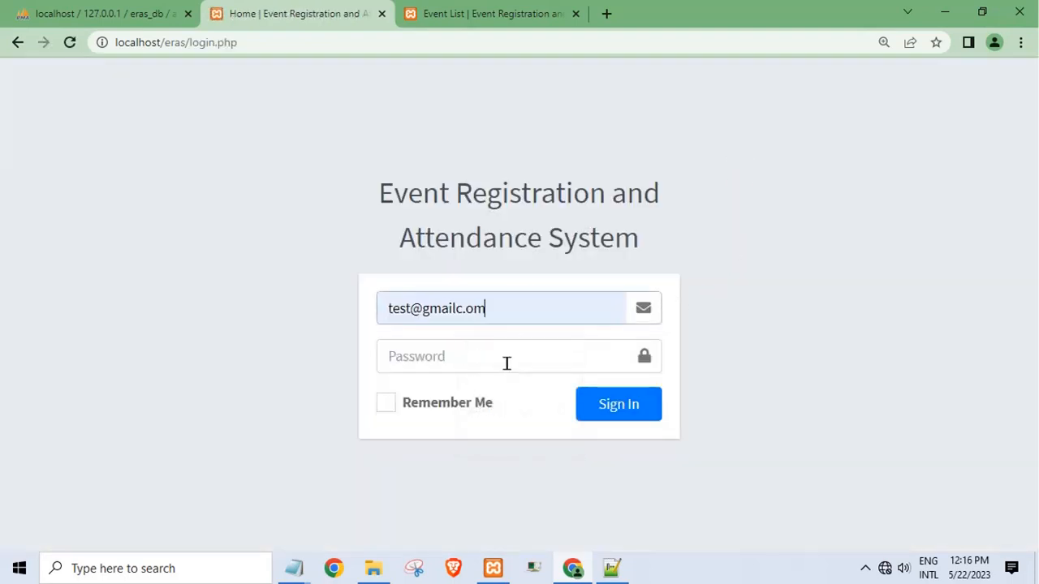
pyautogui.click(488, 358)
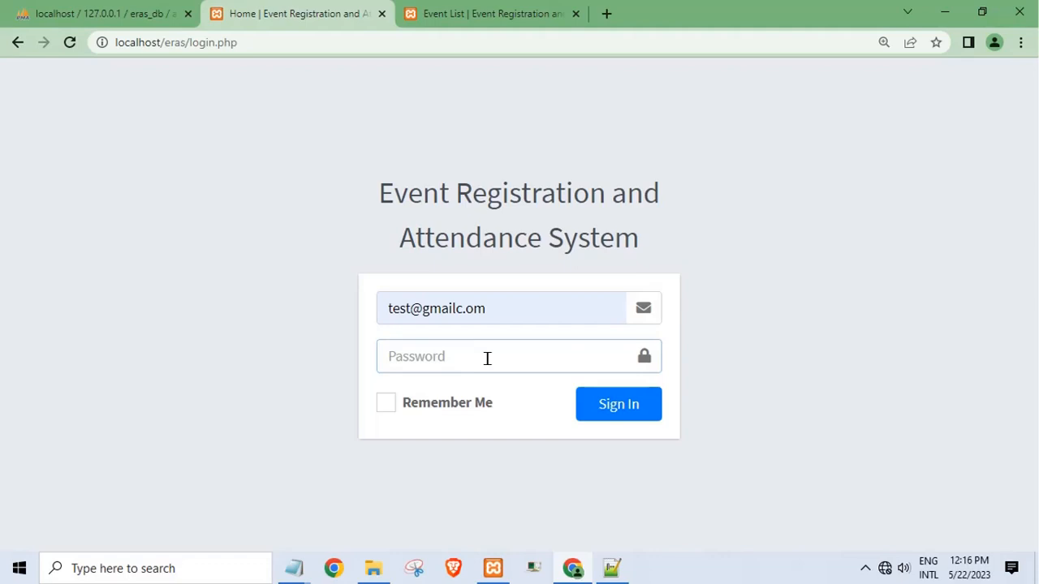
pyautogui.write('t')
pyautogui.click(652, 413)
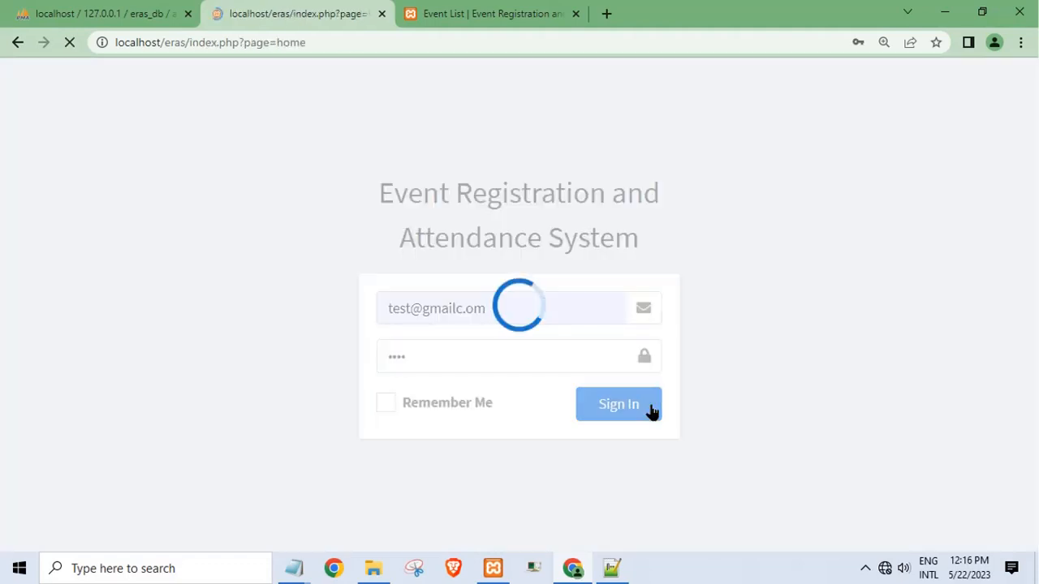
# - Open the test user's Manage Account form, then return to the admin Event List tab
pyautogui.click(270, 95)
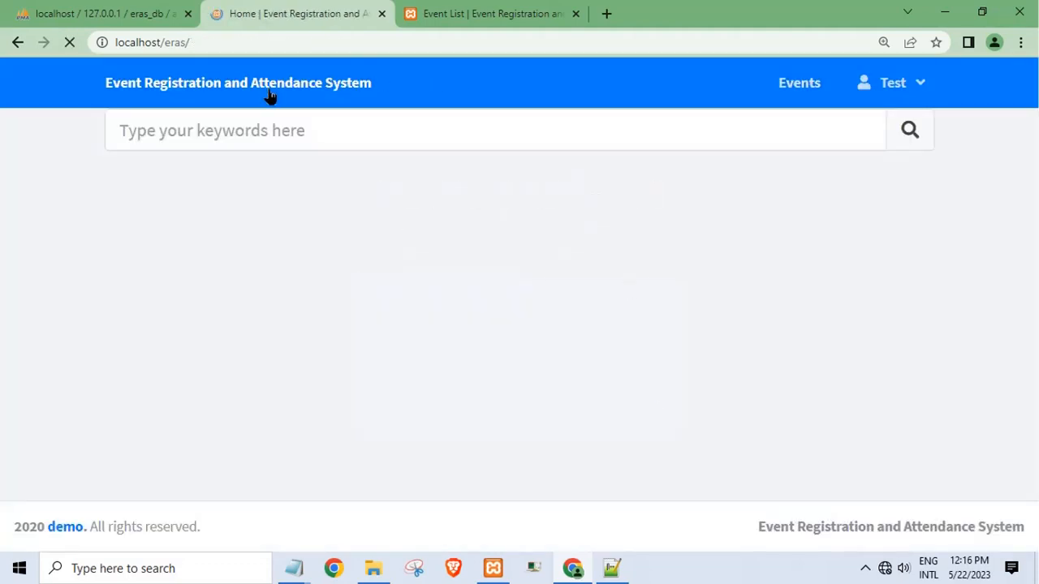
pyautogui.click(844, 87)
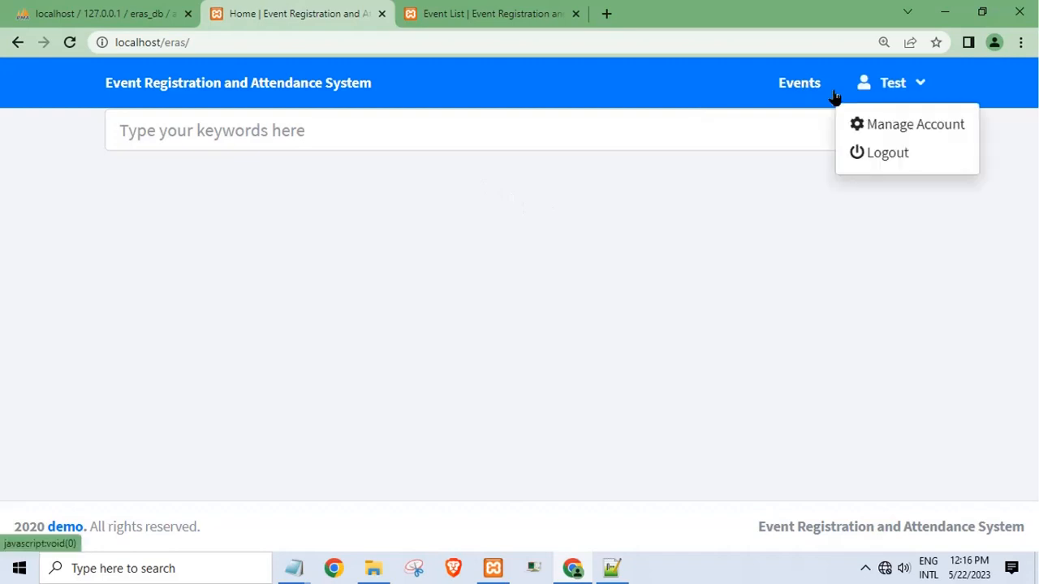
pyautogui.click(880, 122)
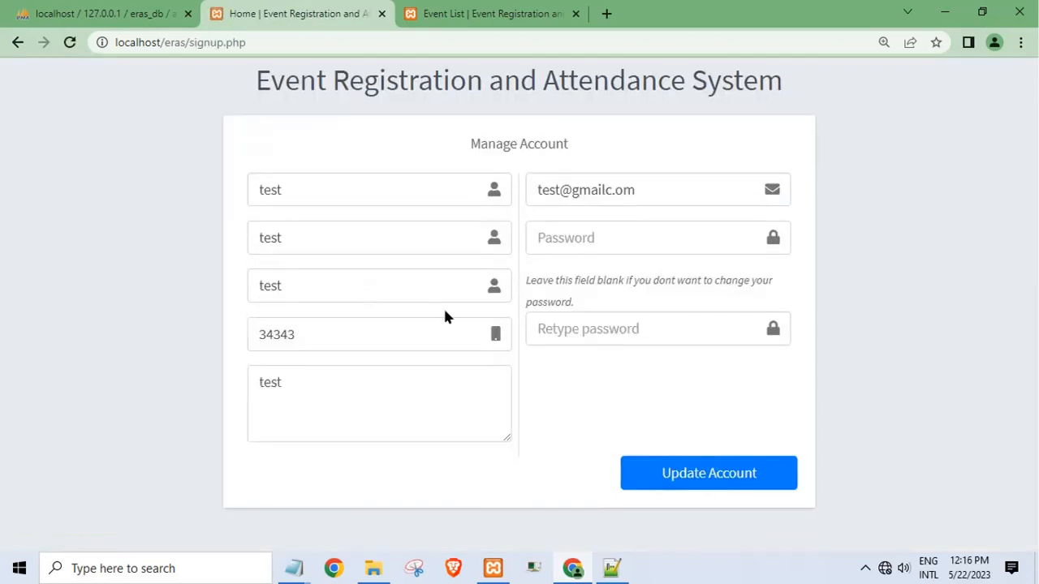
pyautogui.click(469, 17)
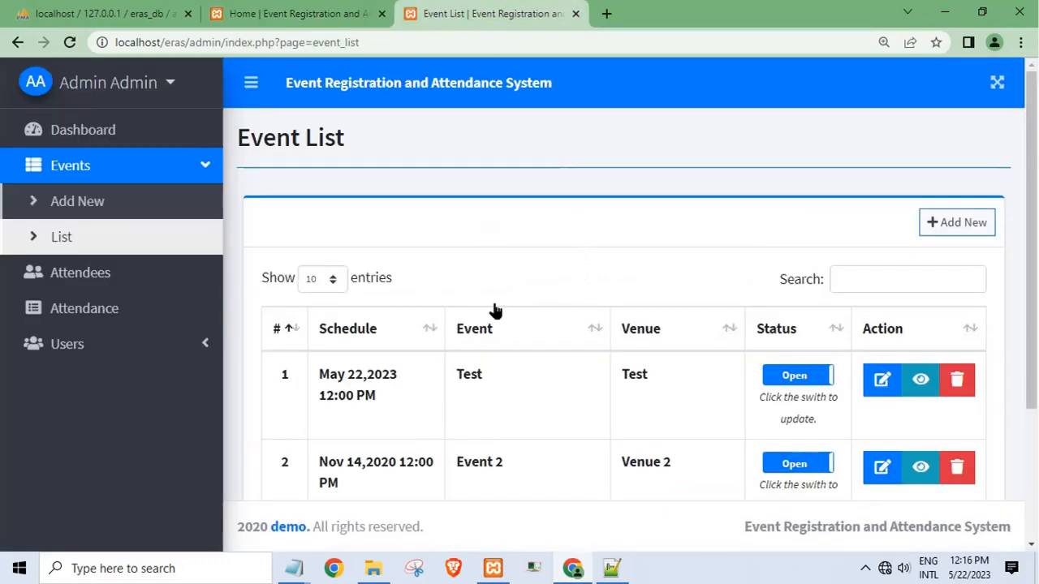
# - Show the admin Event List and set the Test event and Event 2 statuses to Close
pyautogui.click(100, 274)
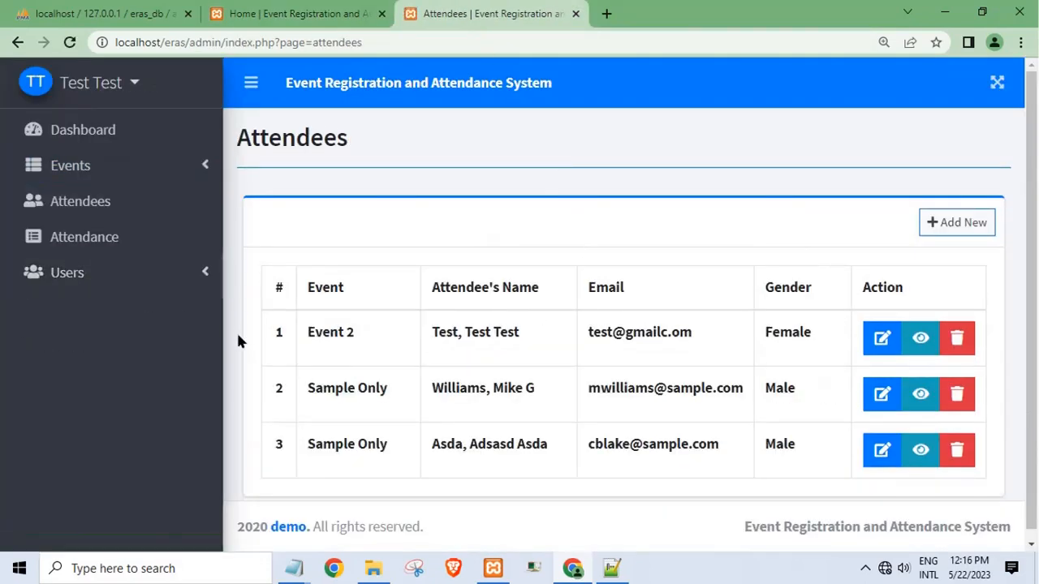
pyautogui.click(76, 166)
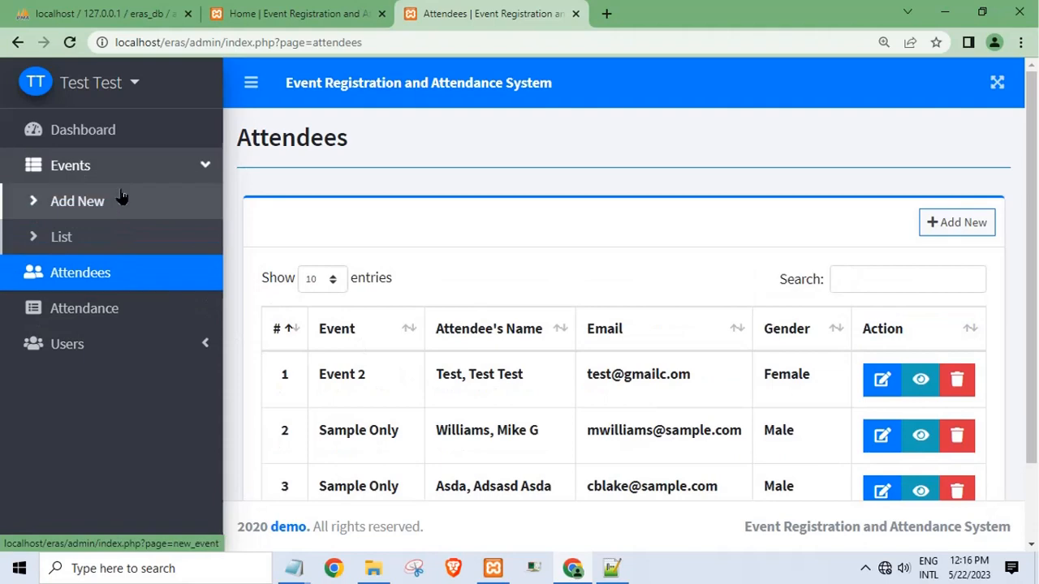
pyautogui.click(88, 242)
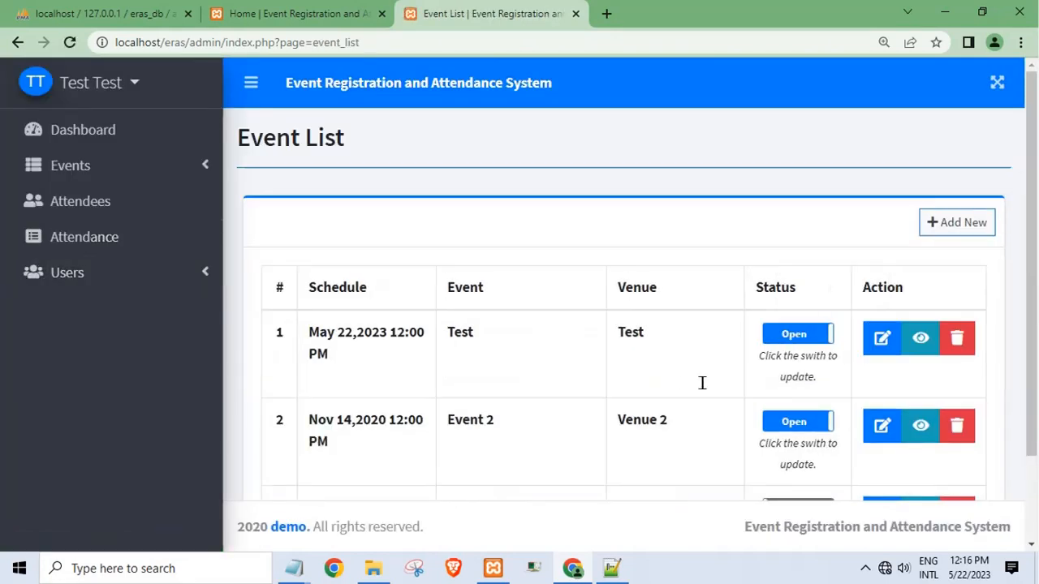
pyautogui.click(794, 386)
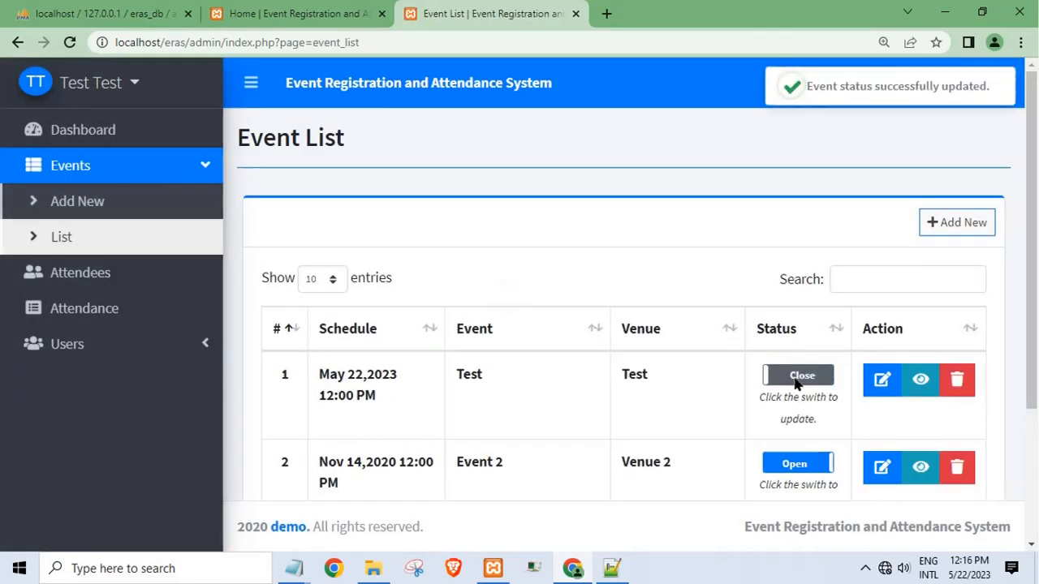
pyautogui.click(806, 467)
# - Search the registrar portal's events for 'tes', clear the search, and return to the admin Event List
pyautogui.click(324, 28)
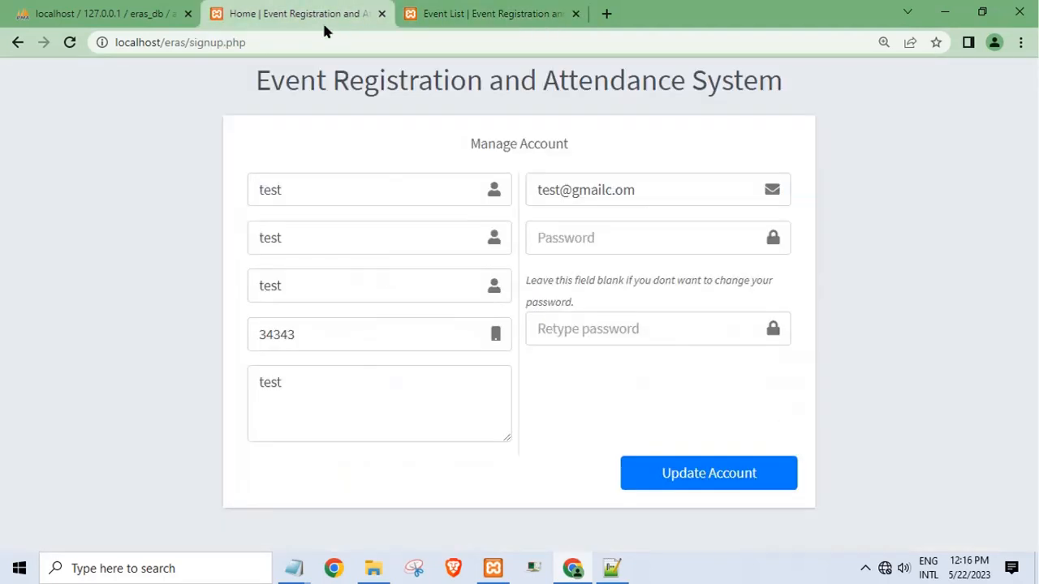
pyautogui.click(487, 14)
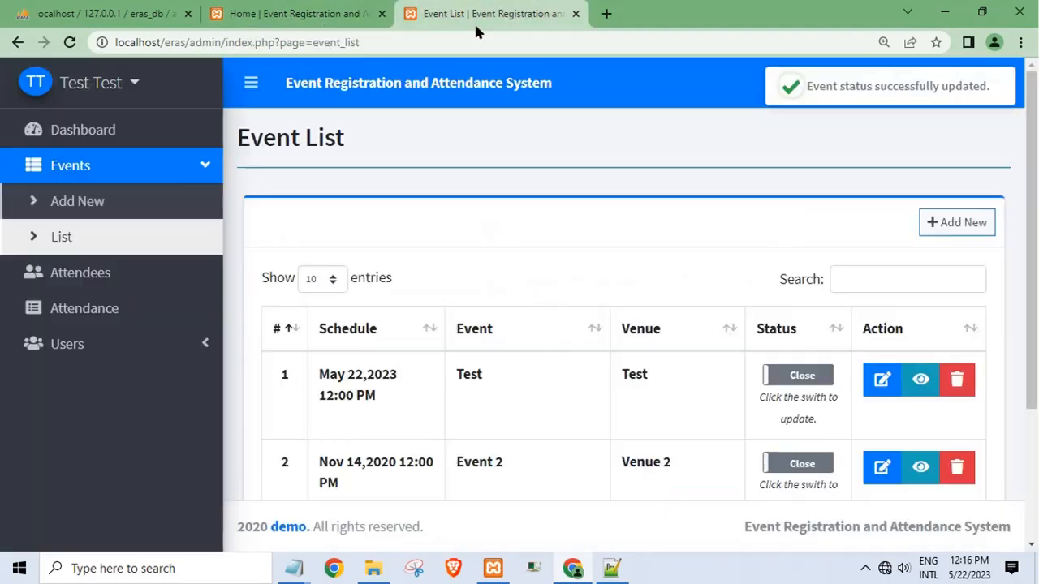
pyautogui.click(272, 10)
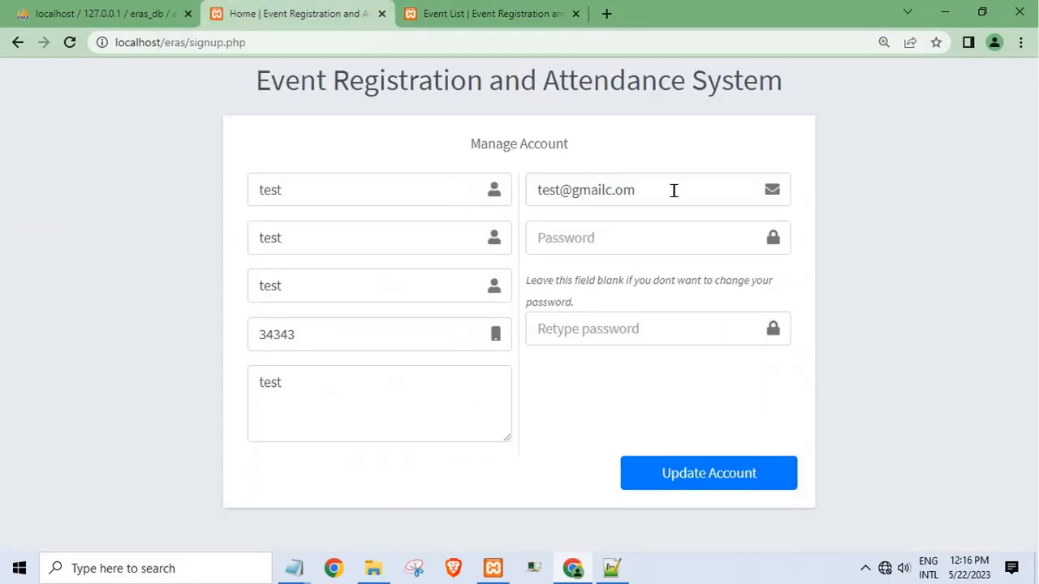
pyautogui.click(14, 44)
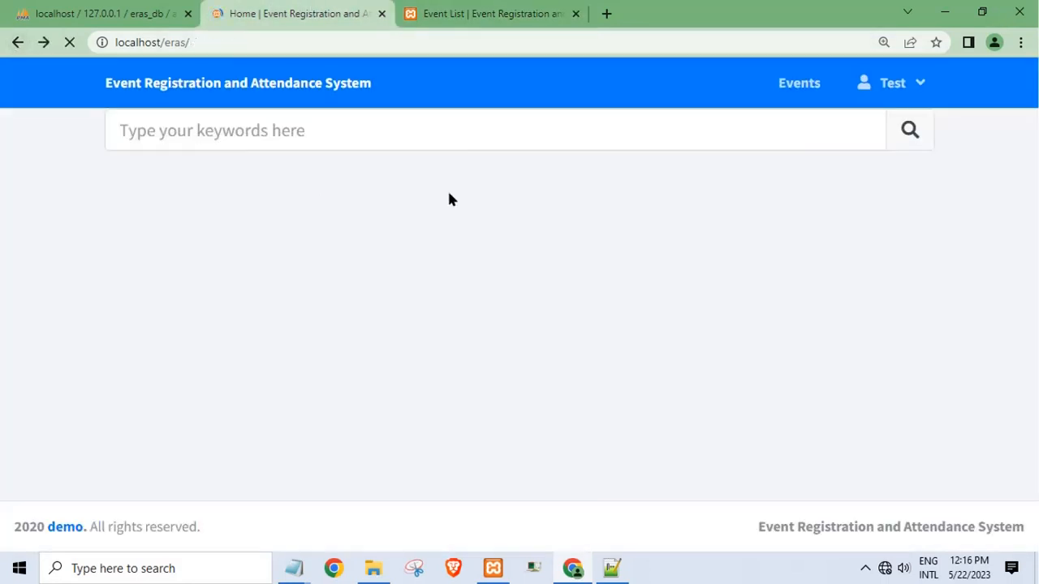
pyautogui.click(793, 99)
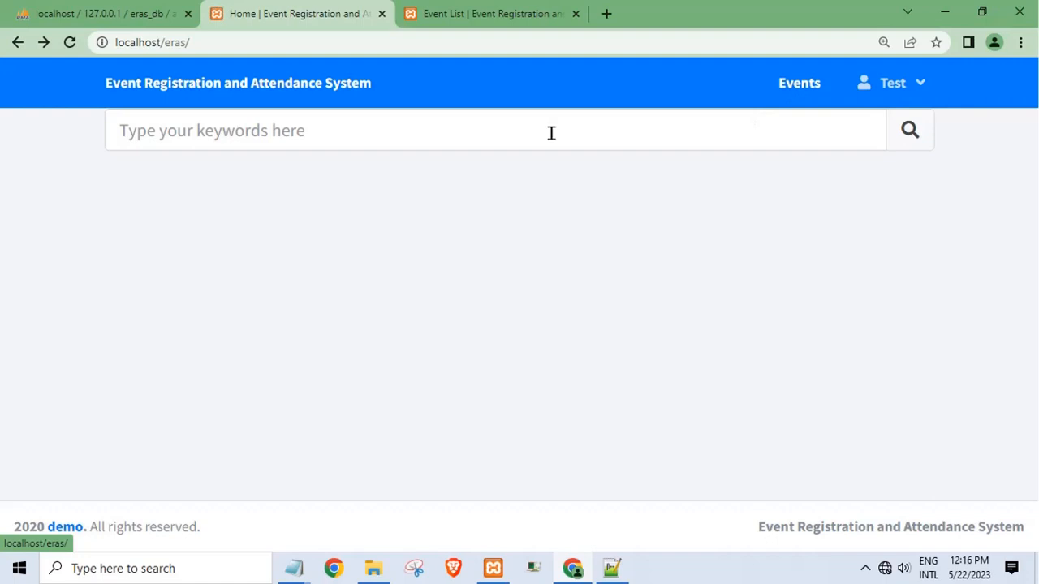
pyautogui.click(497, 140)
pyautogui.write('test')
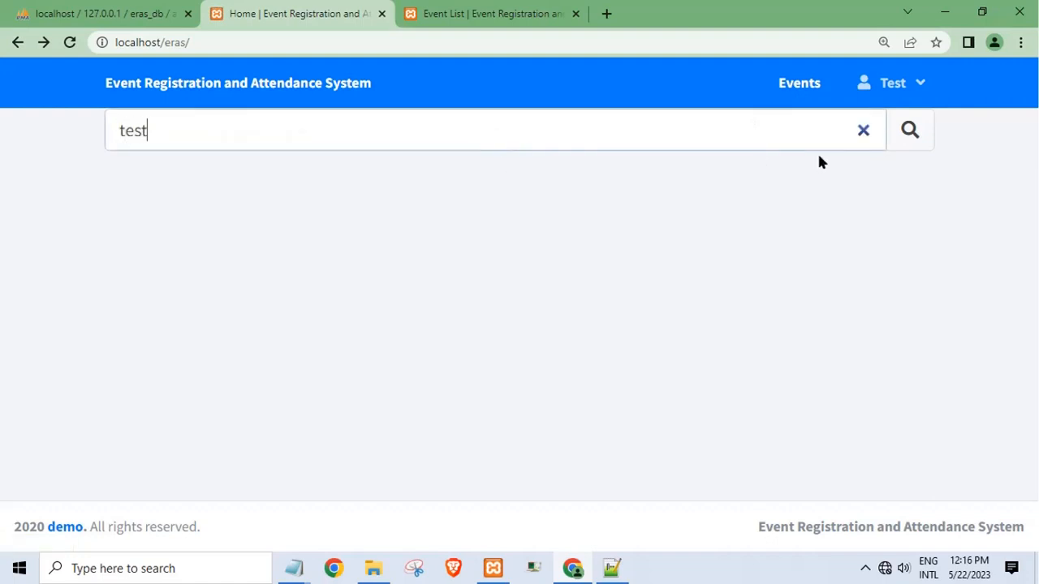
pyautogui.click(909, 133)
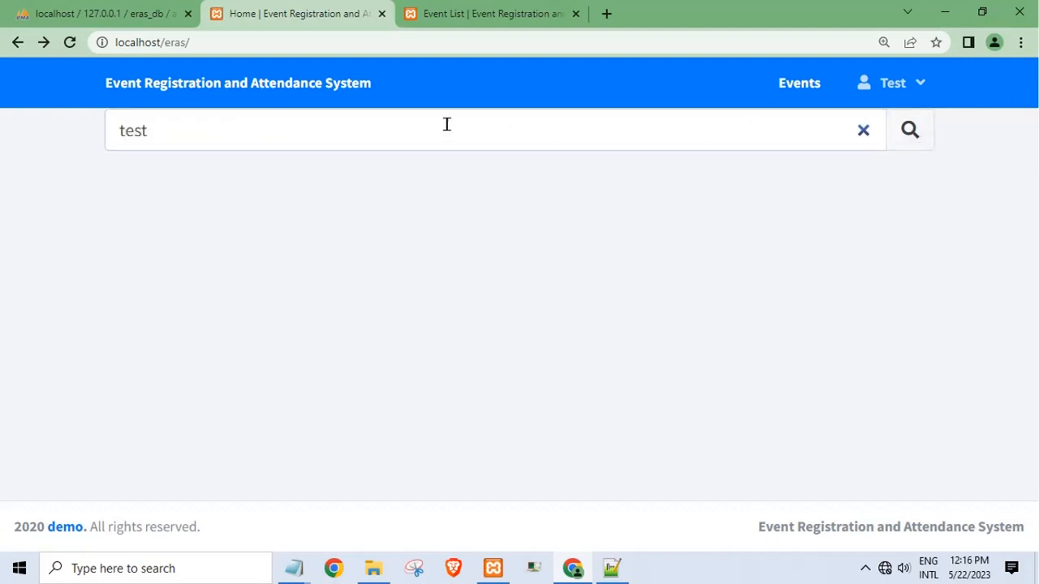
pyautogui.click(315, 99)
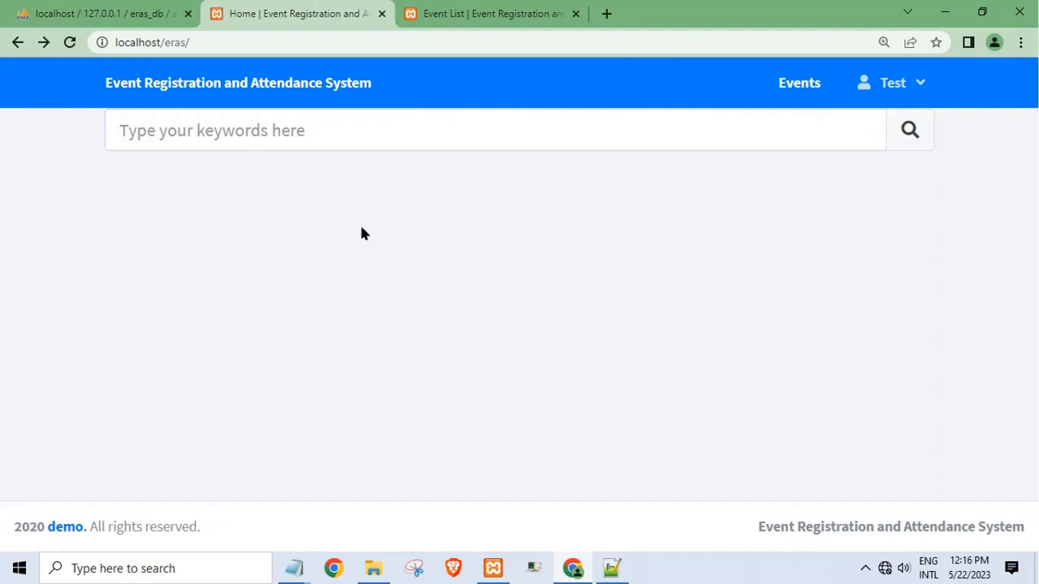
pyautogui.click(442, 12)
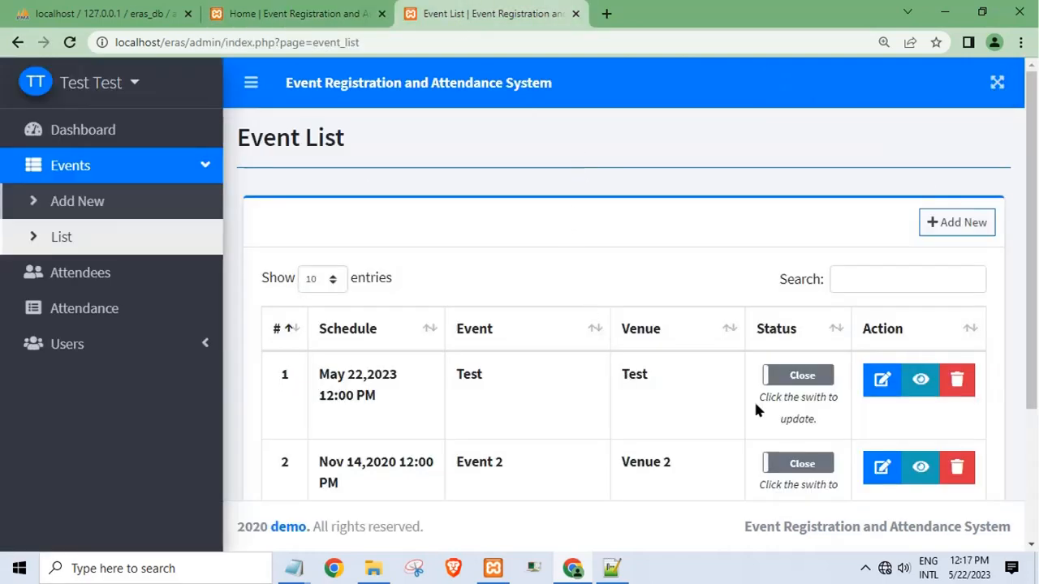
# - Assign the Test user as registrar on the Test event, then reload the portal's events list
pyautogui.click(918, 385)
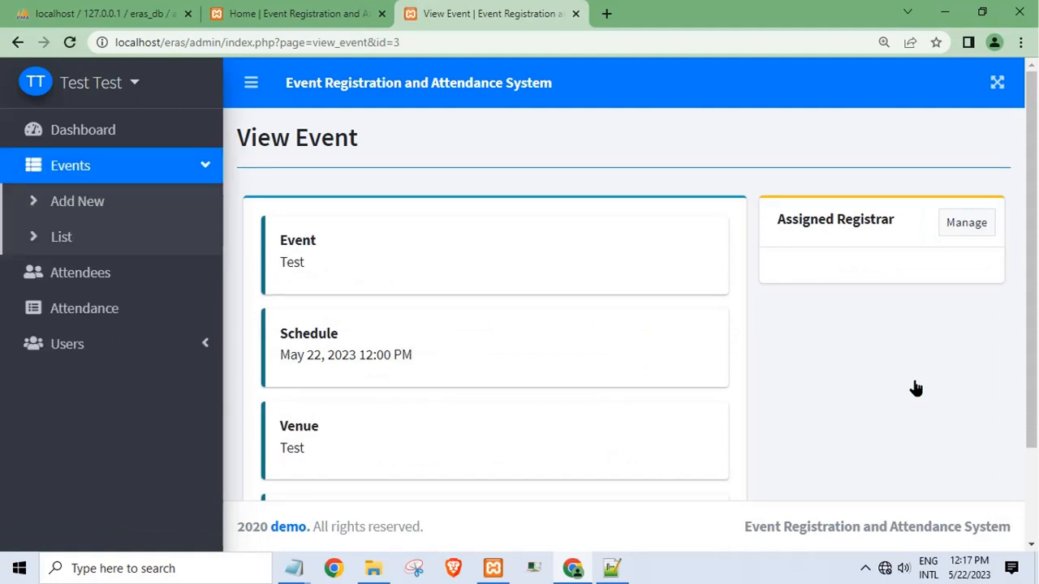
pyautogui.click(956, 222)
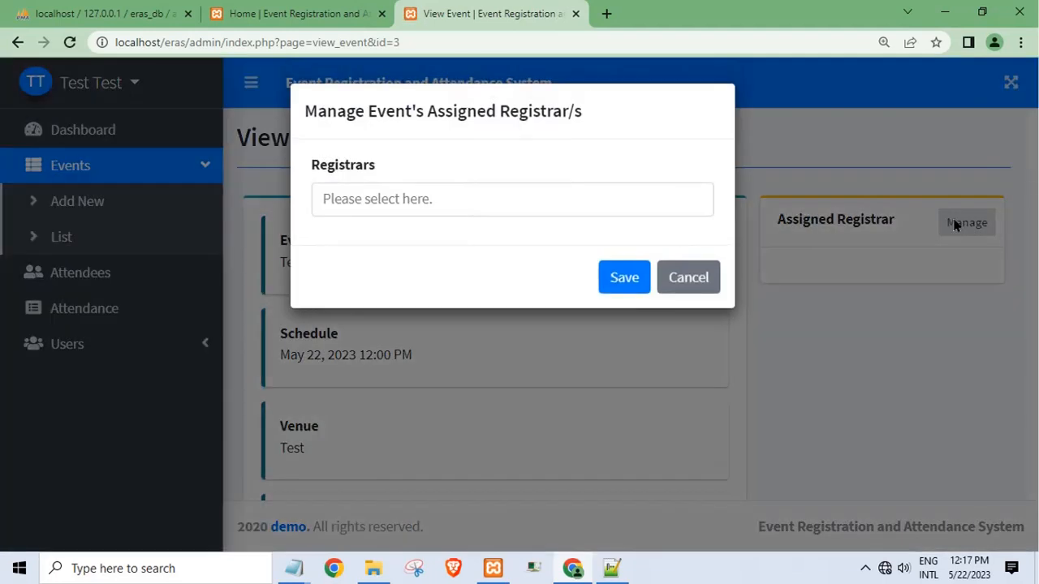
pyautogui.click(399, 206)
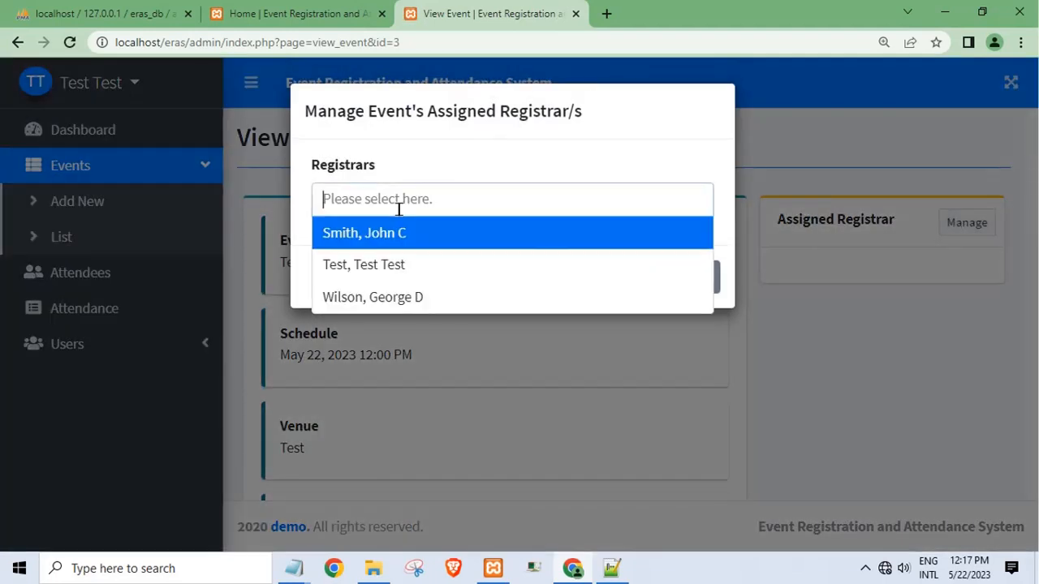
pyautogui.click(387, 266)
pyautogui.click(621, 280)
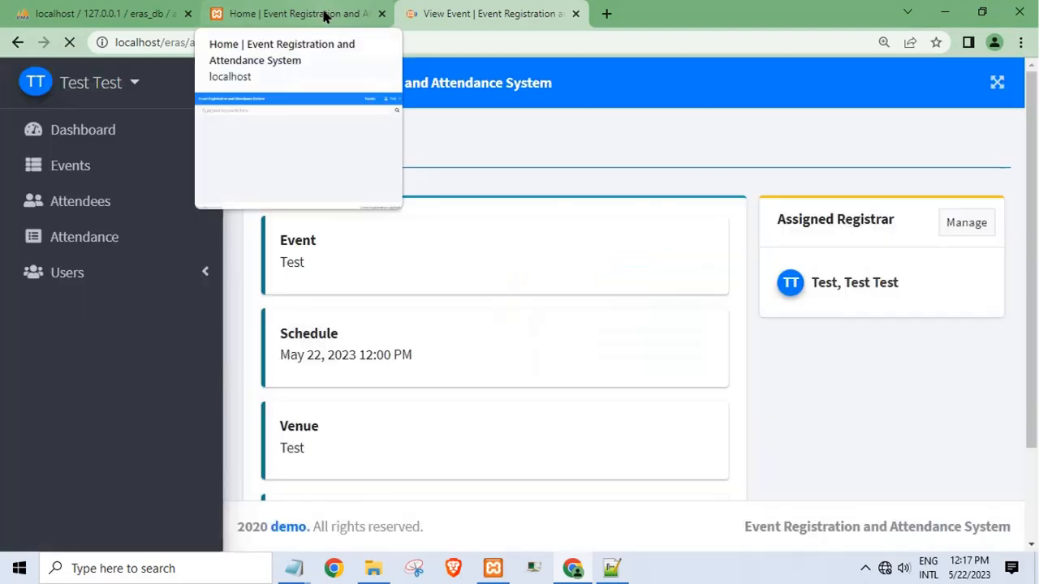
pyautogui.click(323, 16)
pyautogui.click(794, 87)
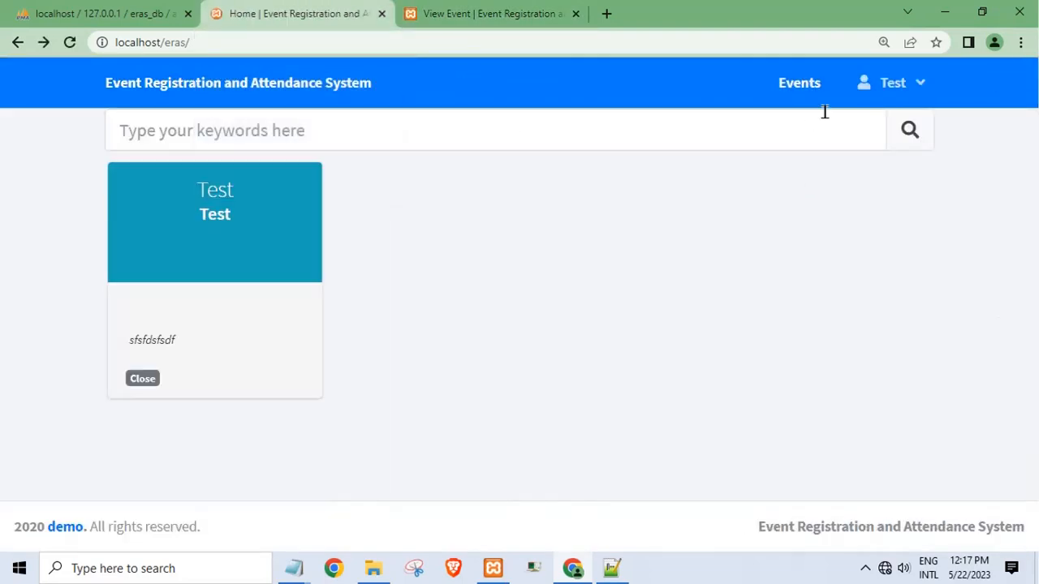
# - Open the Test event's attendance page, refresh its list, and go back to the events list
pyautogui.click(227, 270)
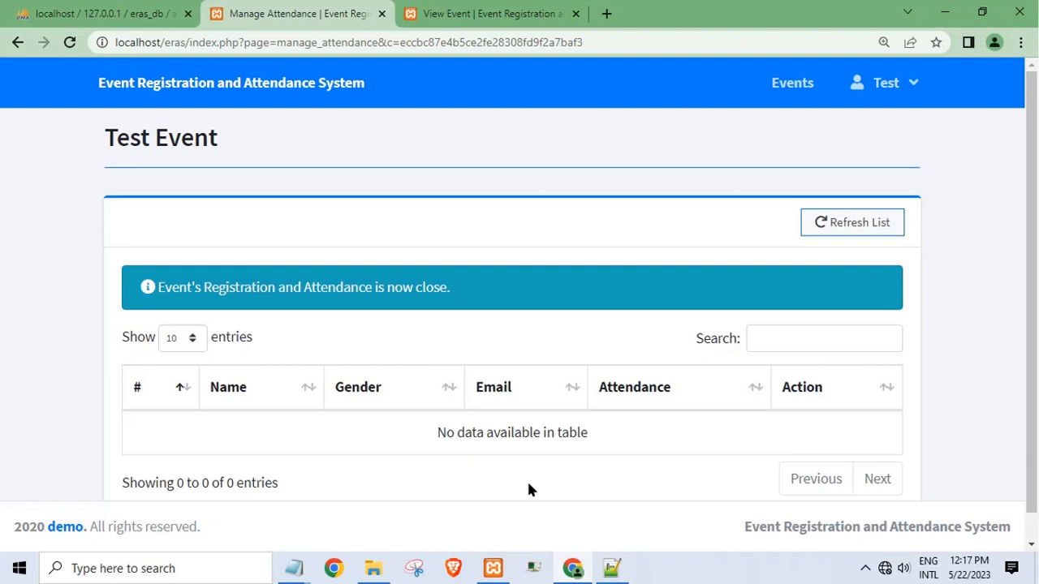
pyautogui.scroll(-1, 512, 324)
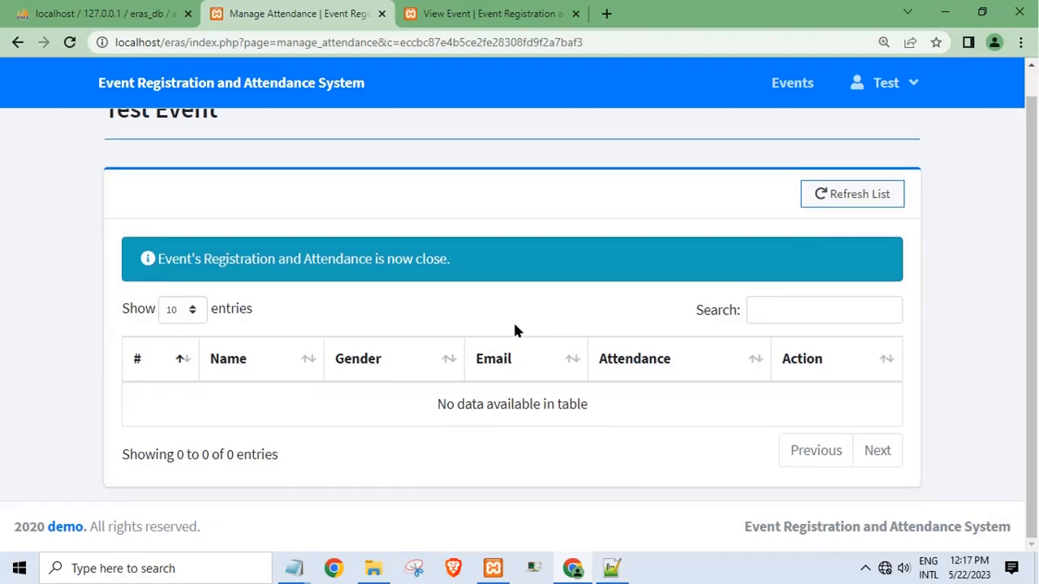
pyautogui.scroll(1, 701, 457)
pyautogui.scroll(-1, 849, 252)
pyautogui.click(850, 194)
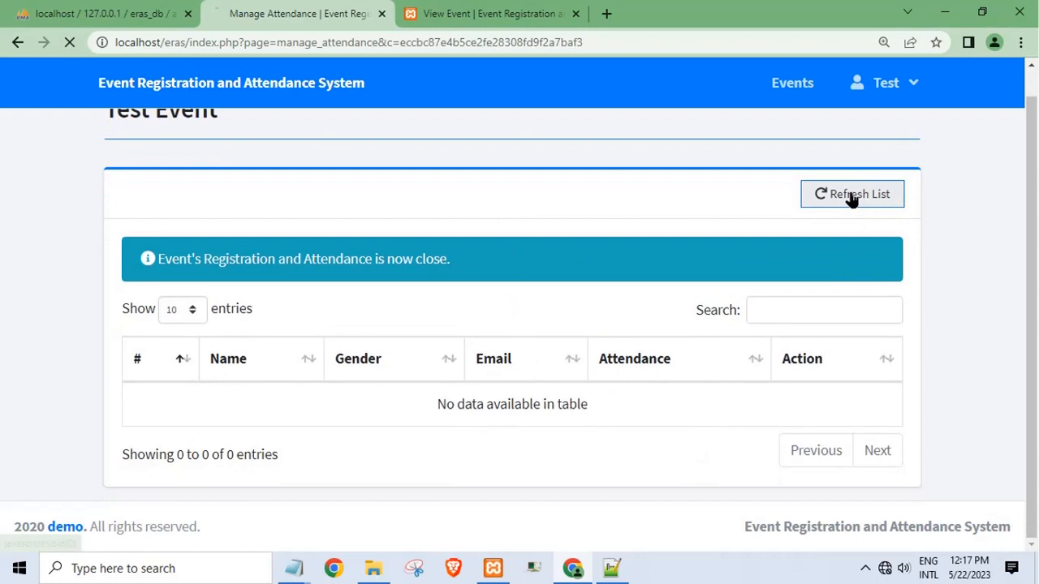
pyautogui.click(801, 95)
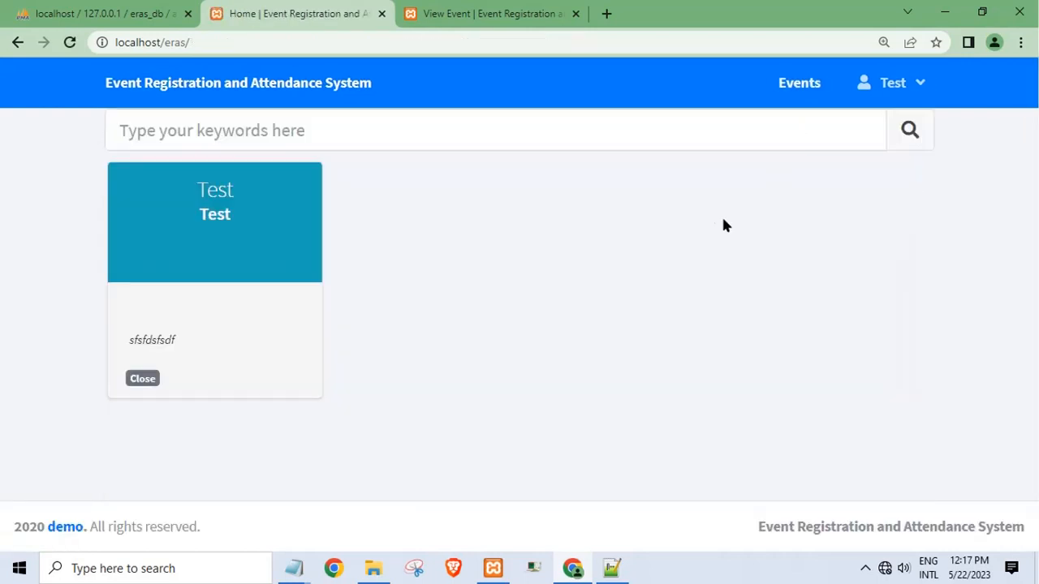
# - Reopen the Test attendance page, then switch to the View Event tab and minimize Chrome
pyautogui.click(225, 268)
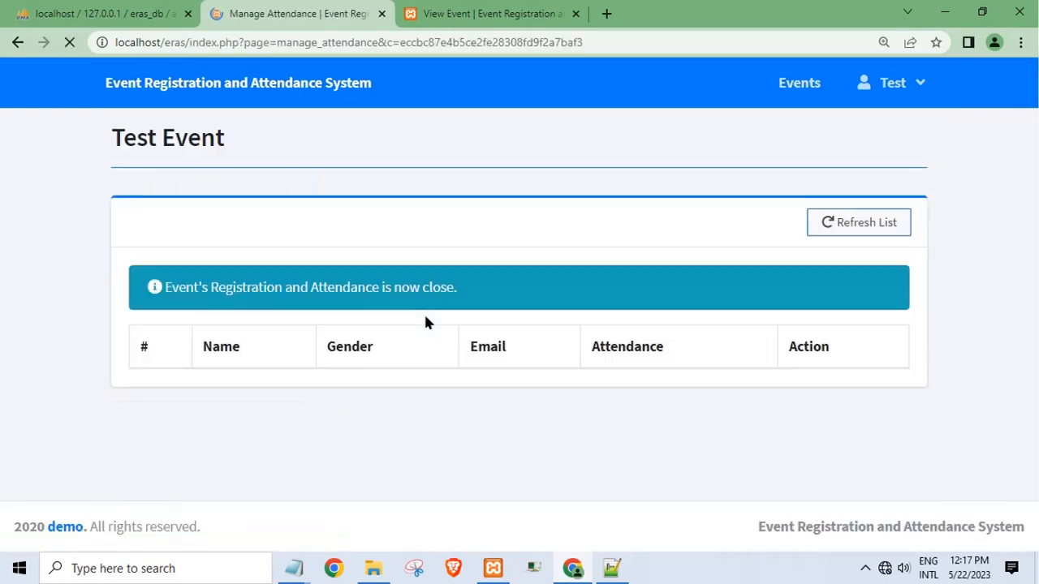
pyautogui.scroll(-1, 654, 518)
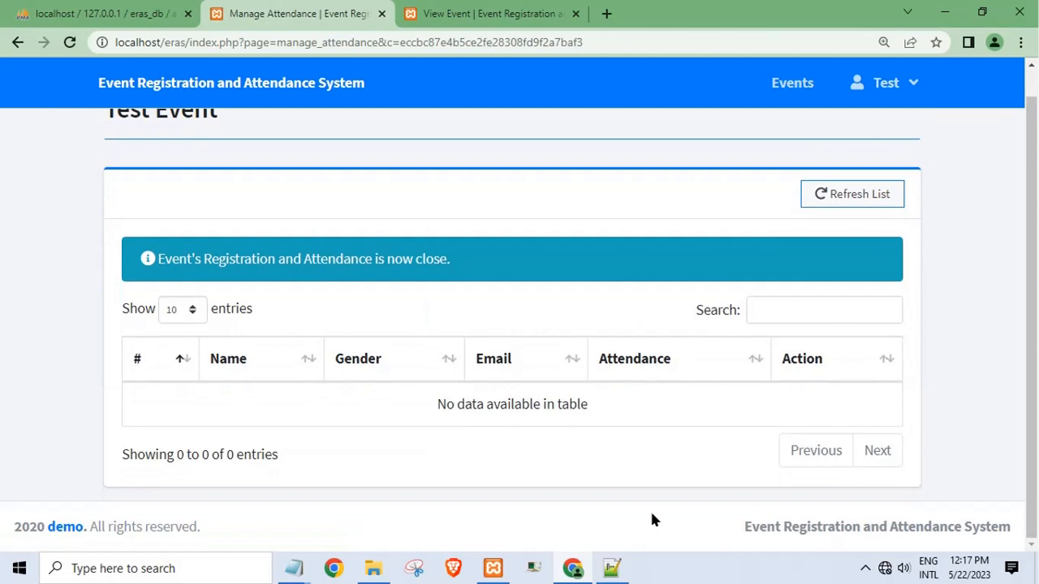
pyautogui.scroll(1, 652, 519)
pyautogui.scroll(-1, 652, 520)
pyautogui.scroll(1, 652, 520)
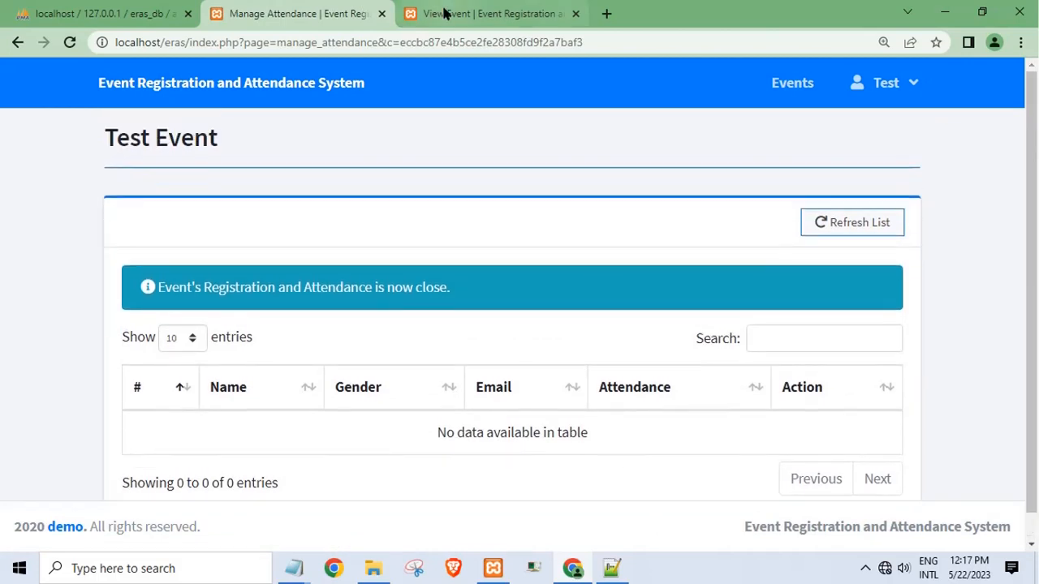
pyautogui.click(477, 13)
pyautogui.click(944, 13)
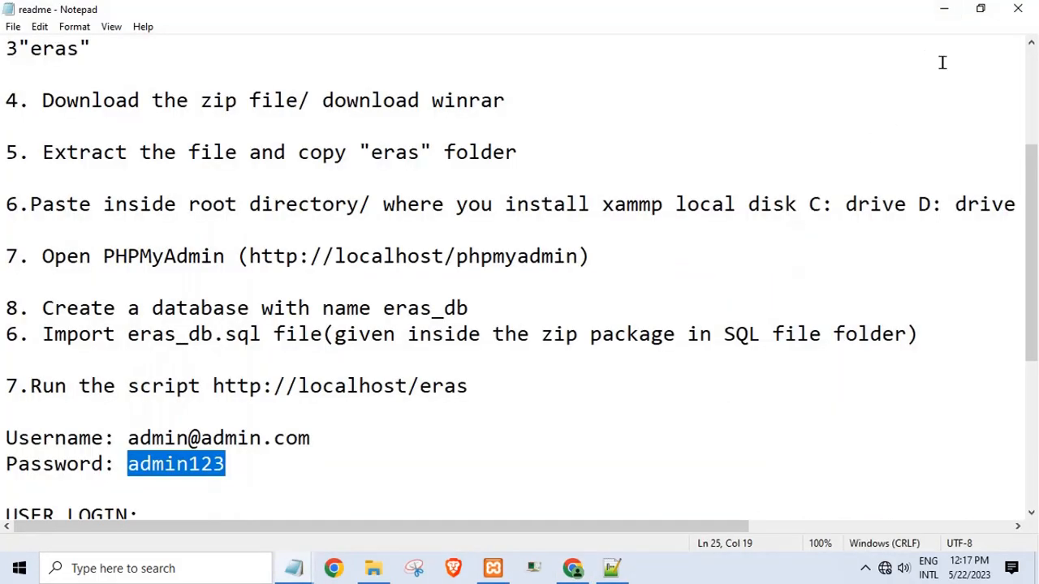
# - Close the readme and Notepad++, hide File Explorer, replace the drive C note with 'thanks', and minimize Notepad
pyautogui.click(1017, 10)
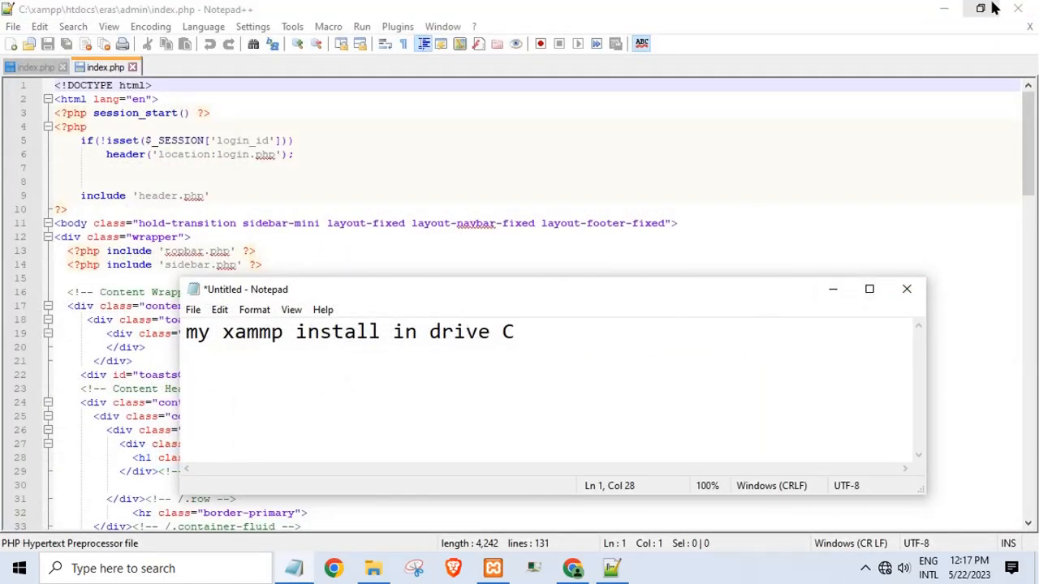
pyautogui.click(1020, 6)
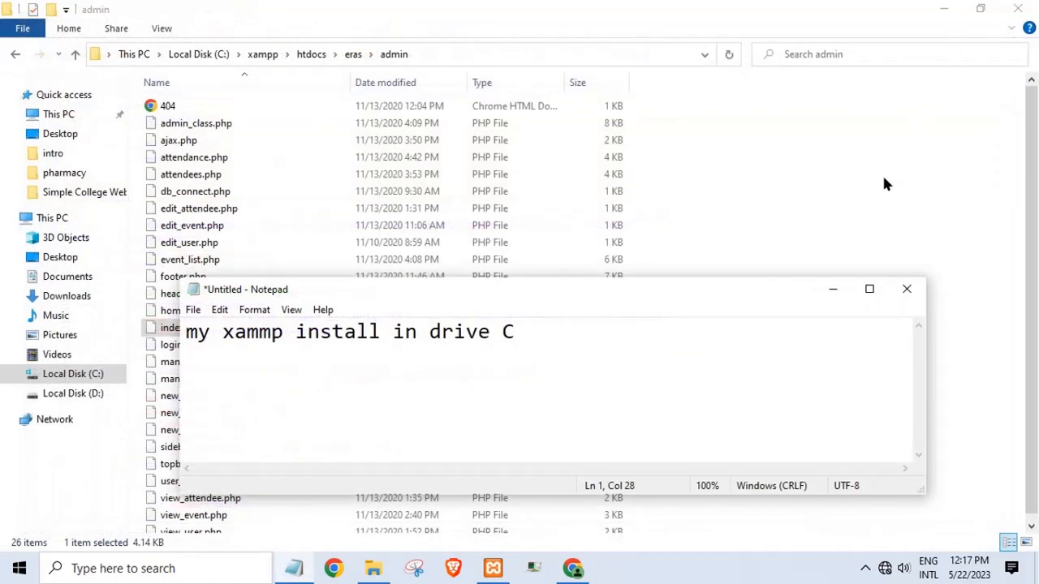
pyautogui.click(943, 8)
pyautogui.moveTo(668, 342); pyautogui.dragTo(2, 350)
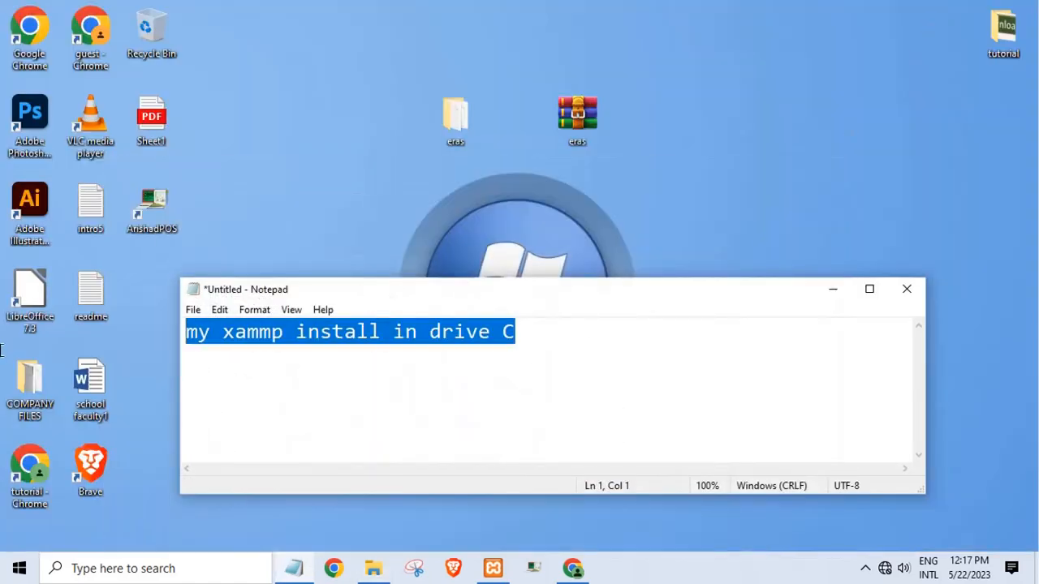
pyautogui.write('thanks')
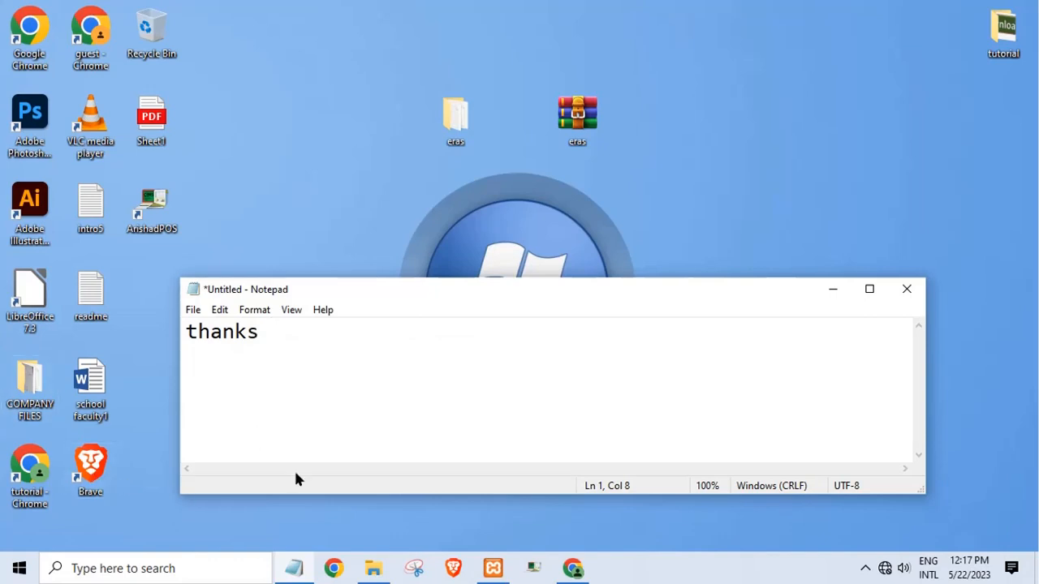
pyautogui.click(833, 292)
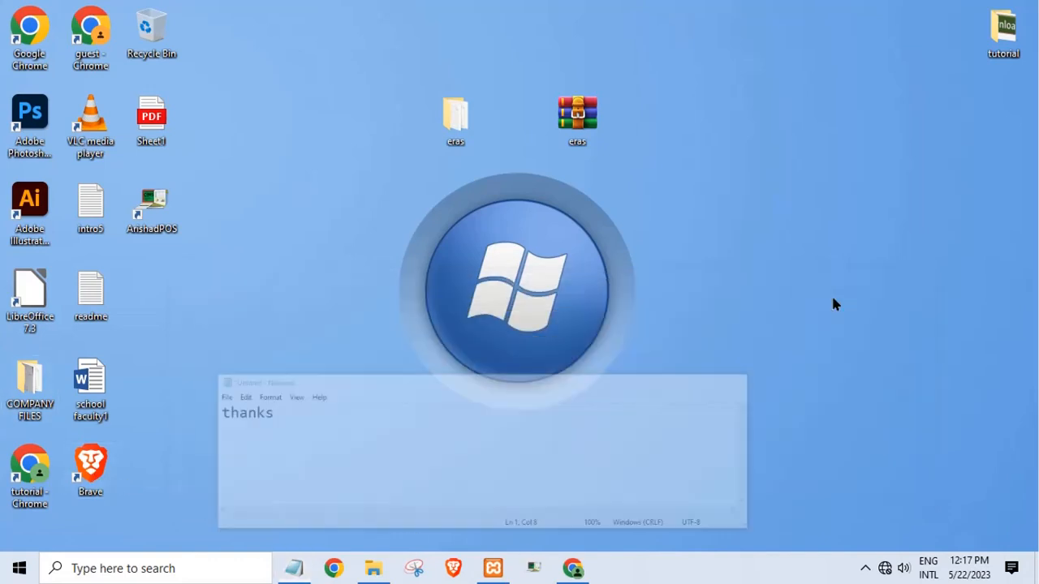